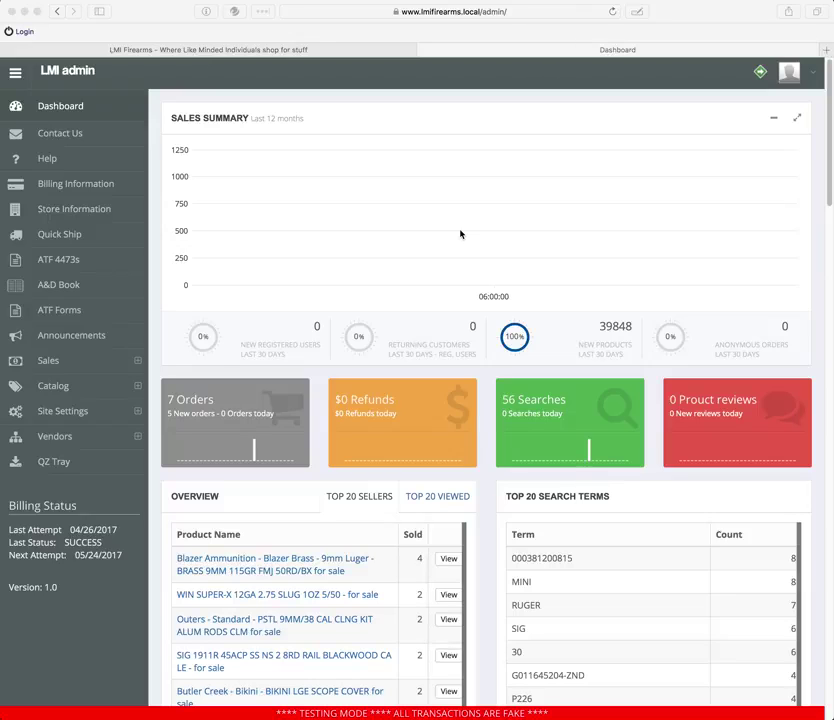
- Switch to the storefront and examine the subcategories under Firearms, Hunting, Test, Miscellaneous and Gun Care
click(186, 50)
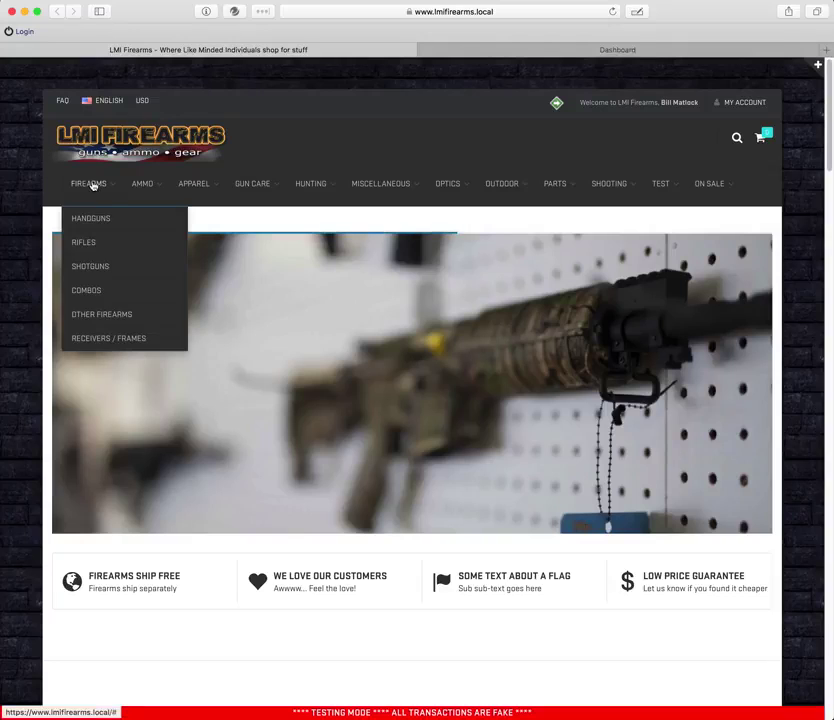
mouse_move(134, 188)
mouse_move(311, 209)
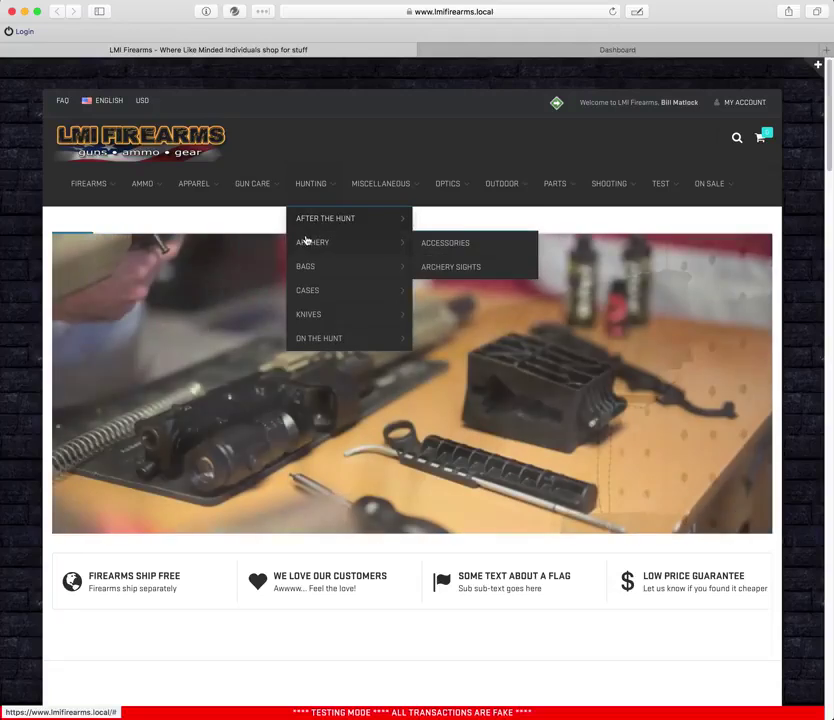
mouse_move(306, 272)
mouse_move(312, 320)
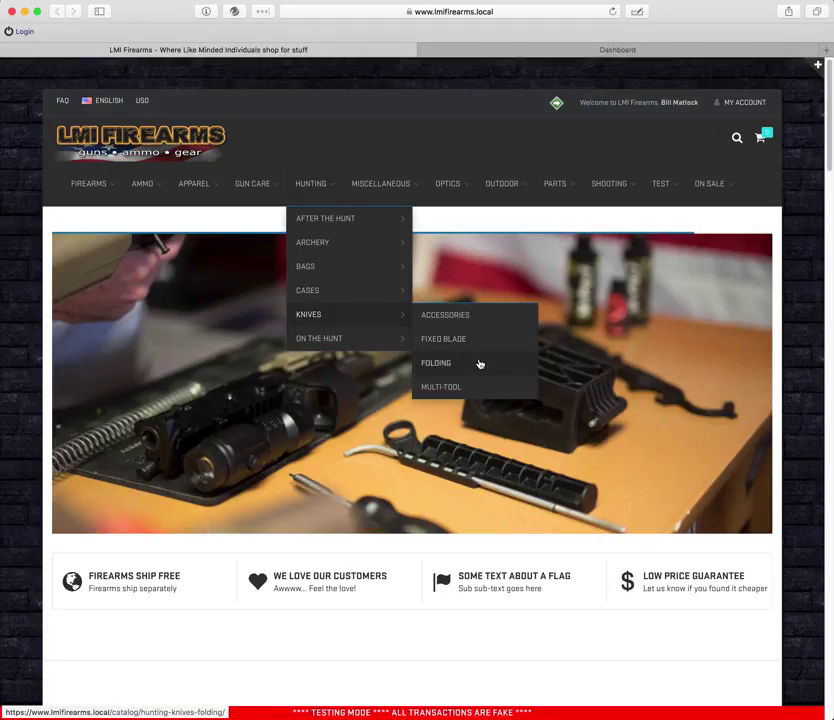
mouse_move(712, 191)
mouse_move(668, 194)
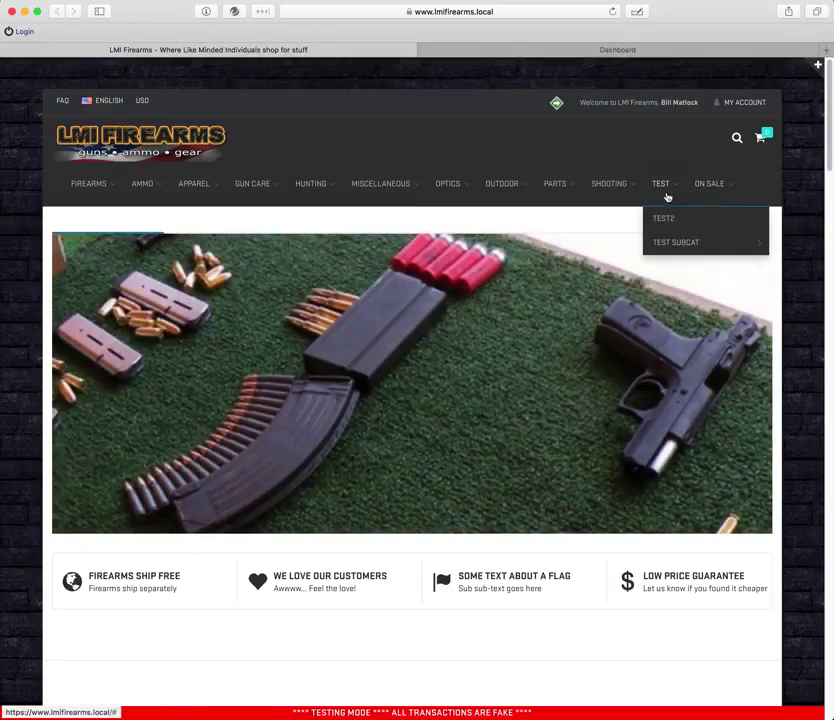
mouse_move(678, 248)
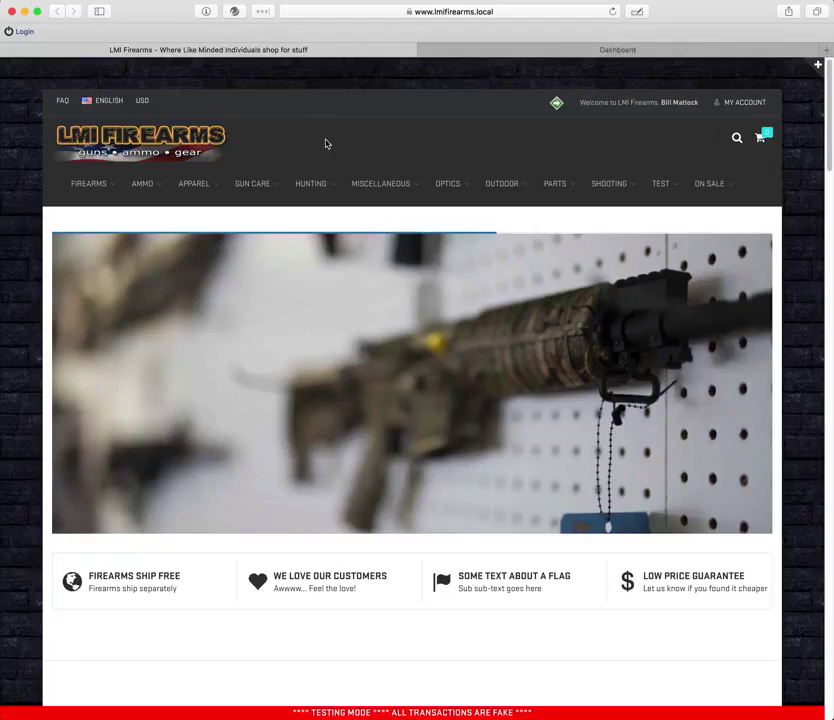
click(245, 186)
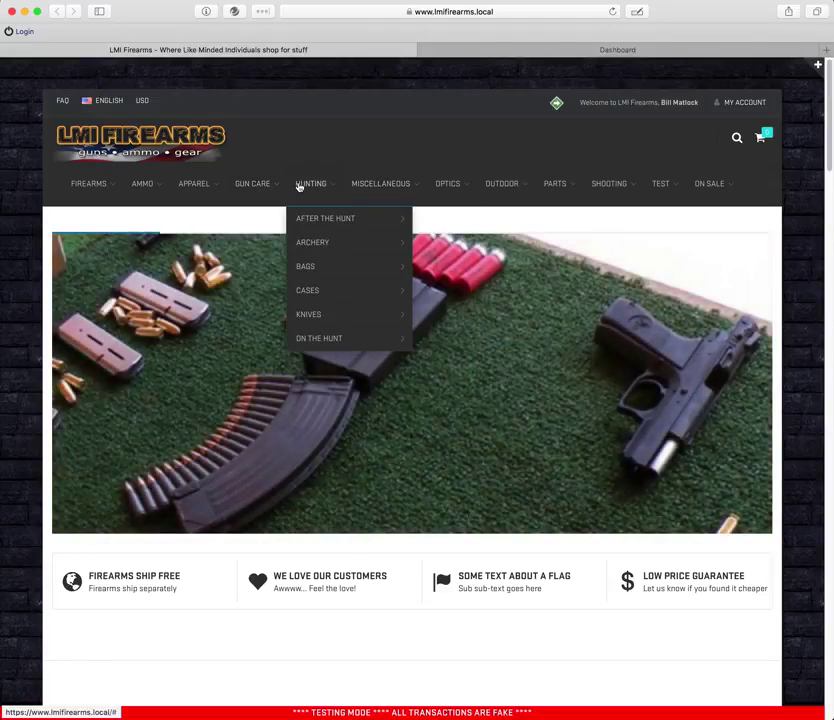
mouse_move(366, 177)
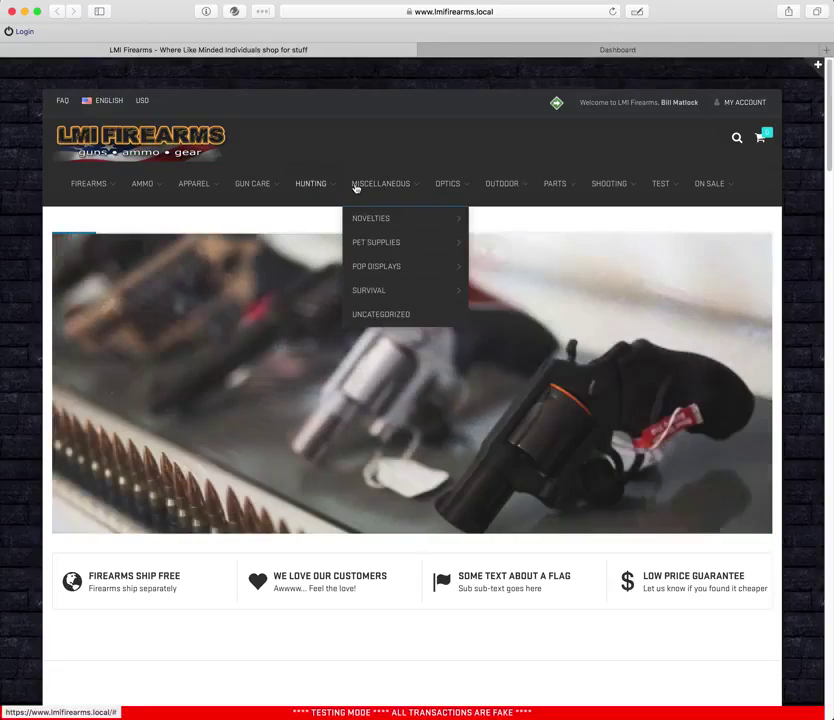
mouse_move(366, 236)
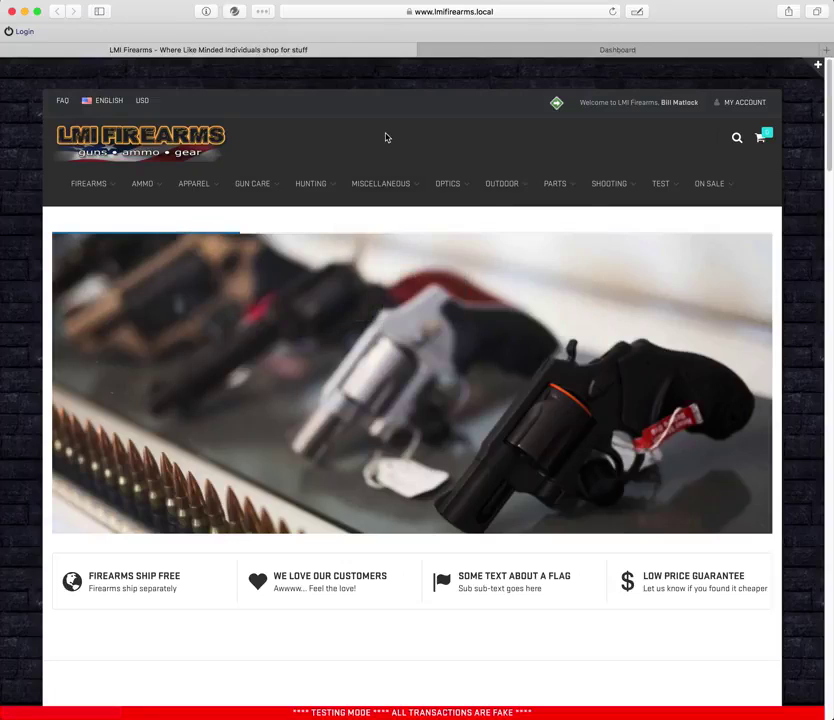
mouse_move(257, 183)
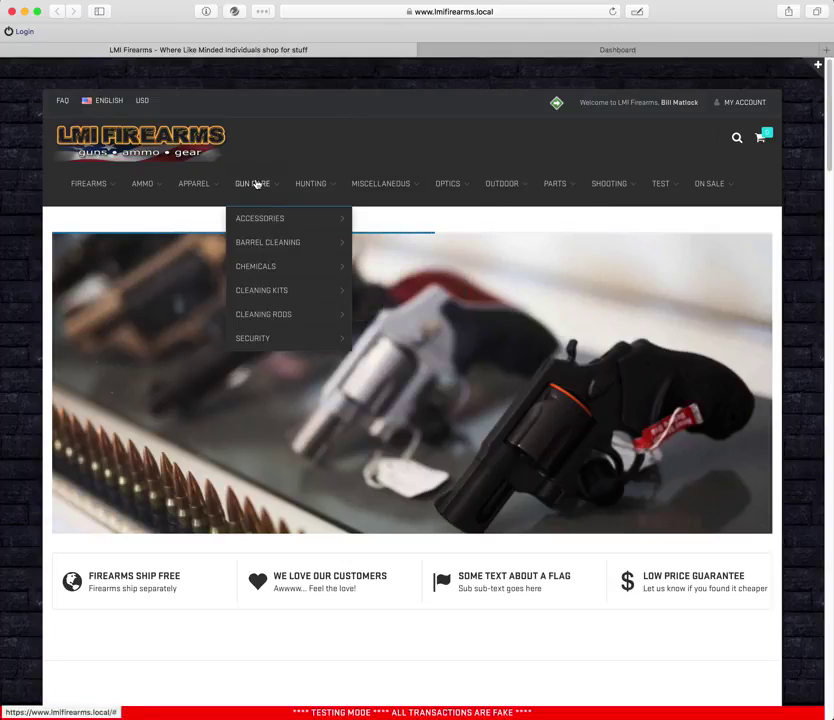
mouse_move(263, 218)
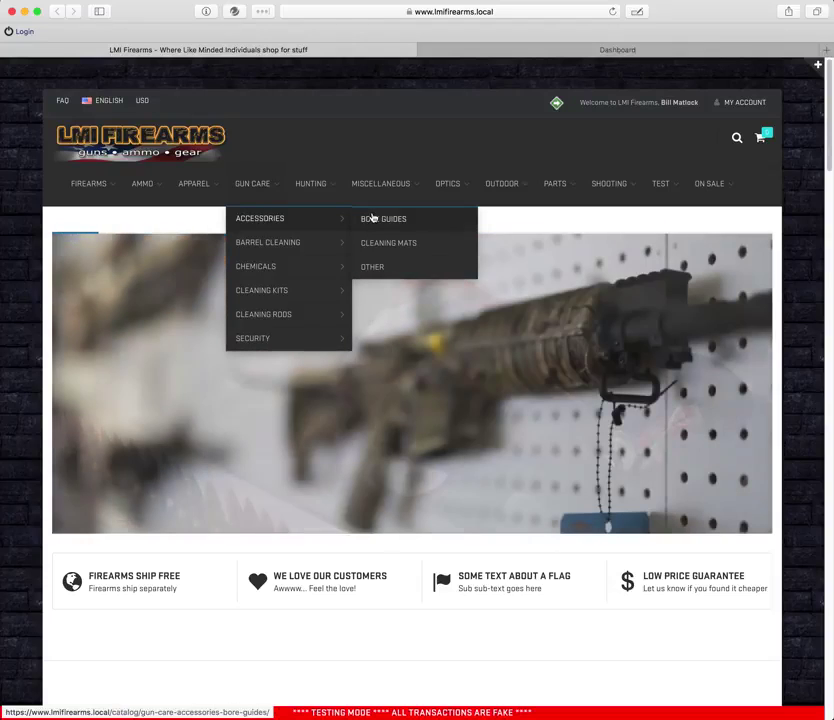
mouse_move(310, 183)
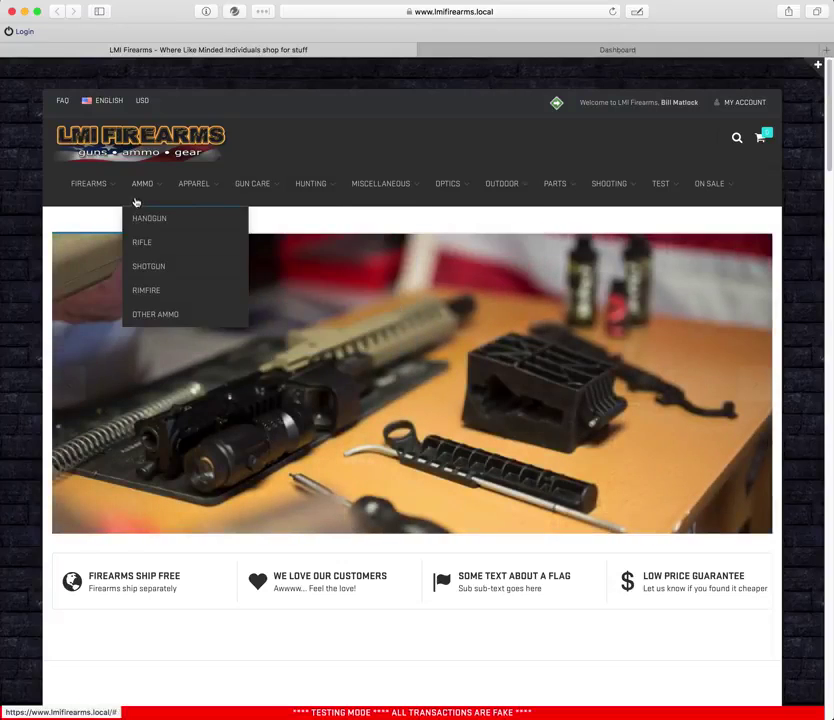
- Open the Handgun subcategory of Ammo on the storefront and flip through its banner slides
mouse_move(89, 179)
mouse_move(134, 186)
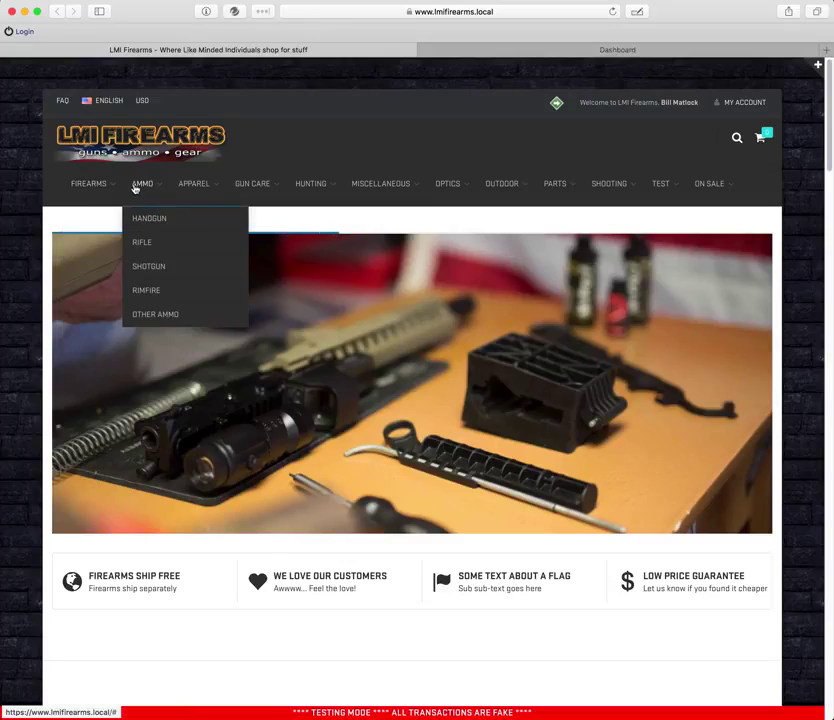
click(146, 217)
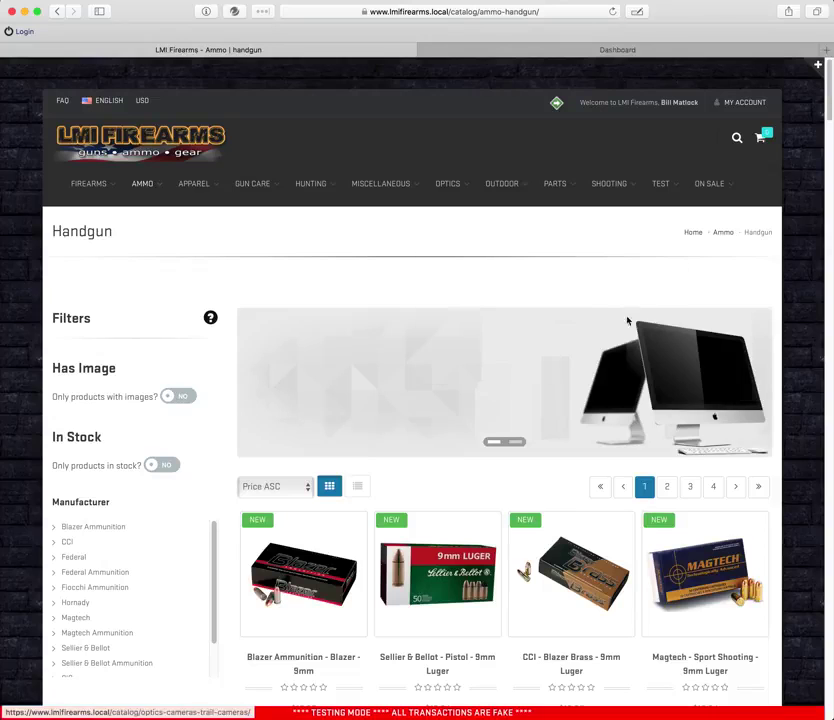
click(758, 386)
click(762, 388)
click(250, 384)
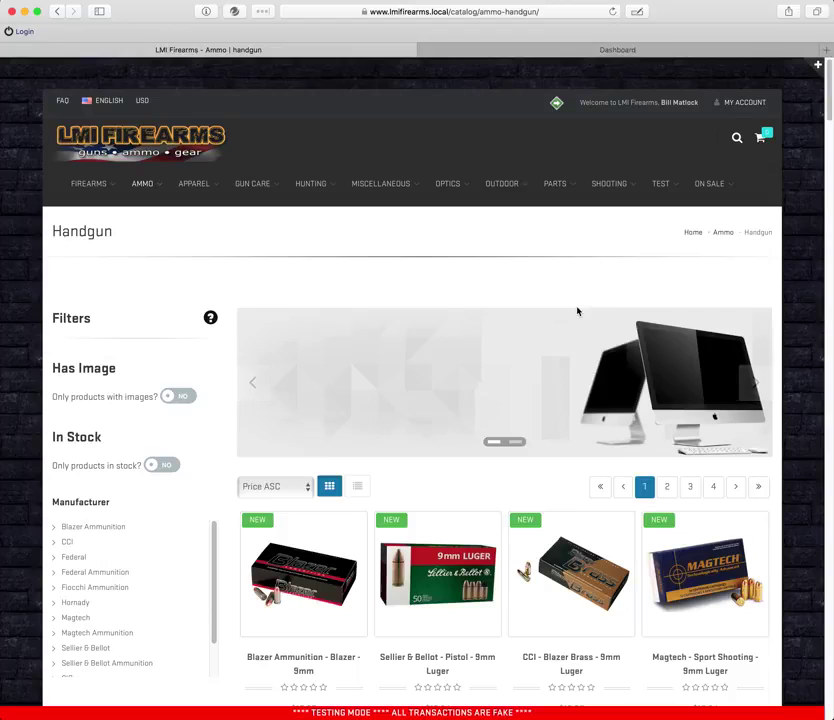
- Open the parent Ammo category from the Handgun page and look over its product listing
mouse_move(136, 181)
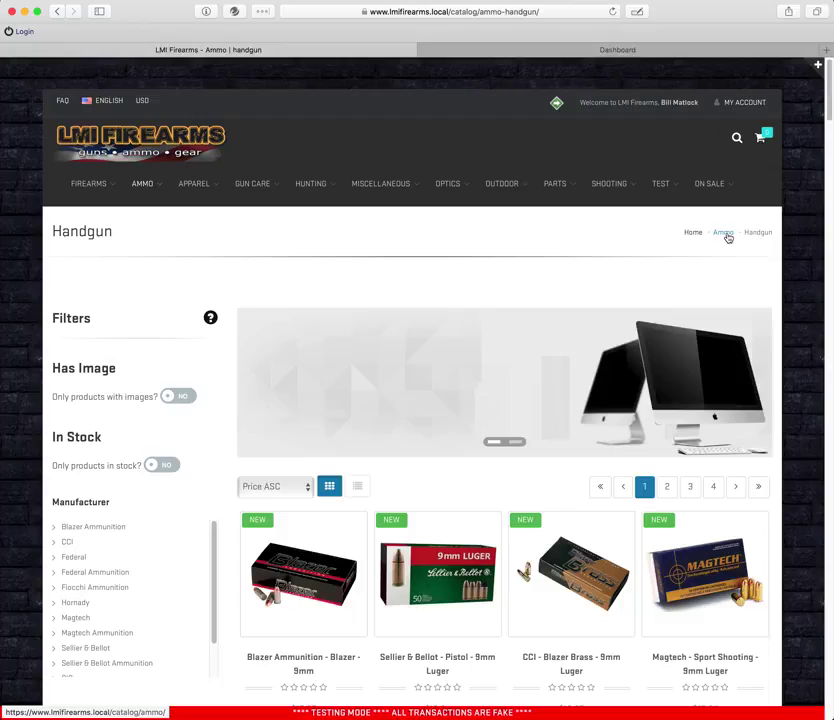
click(727, 234)
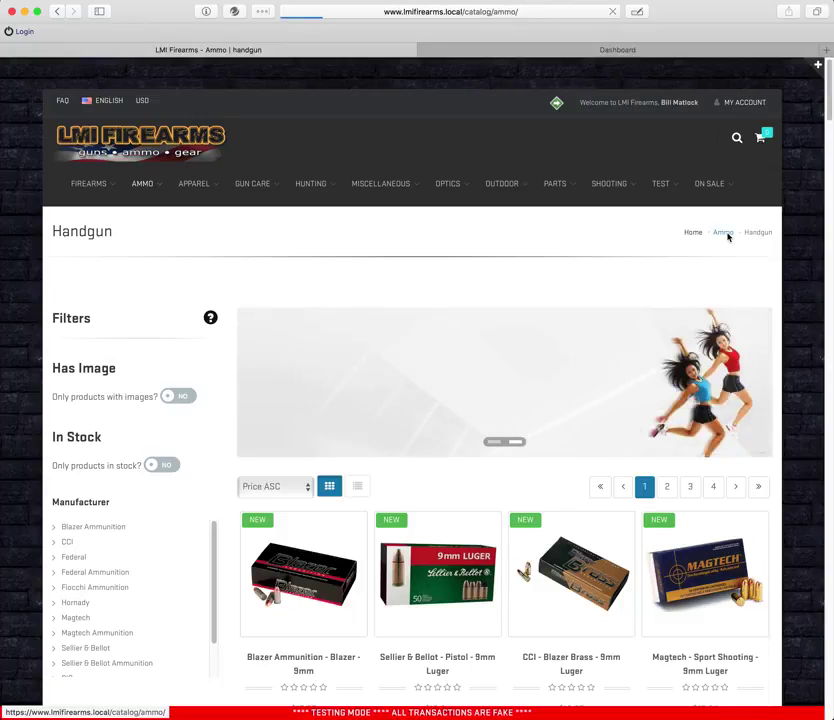
scroll(645, 320, down, 5)
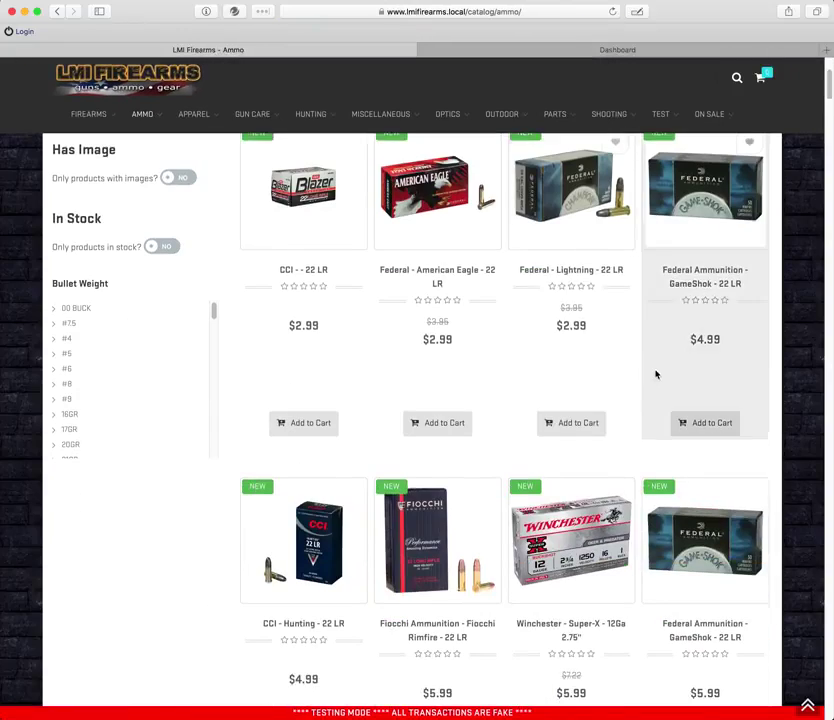
scroll(575, 362, up, 10)
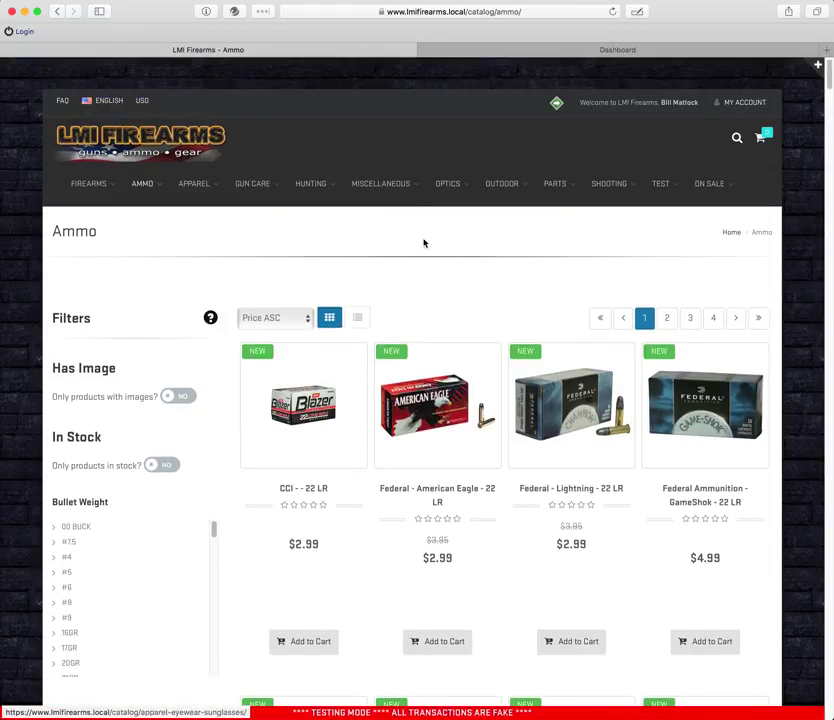
mouse_move(382, 192)
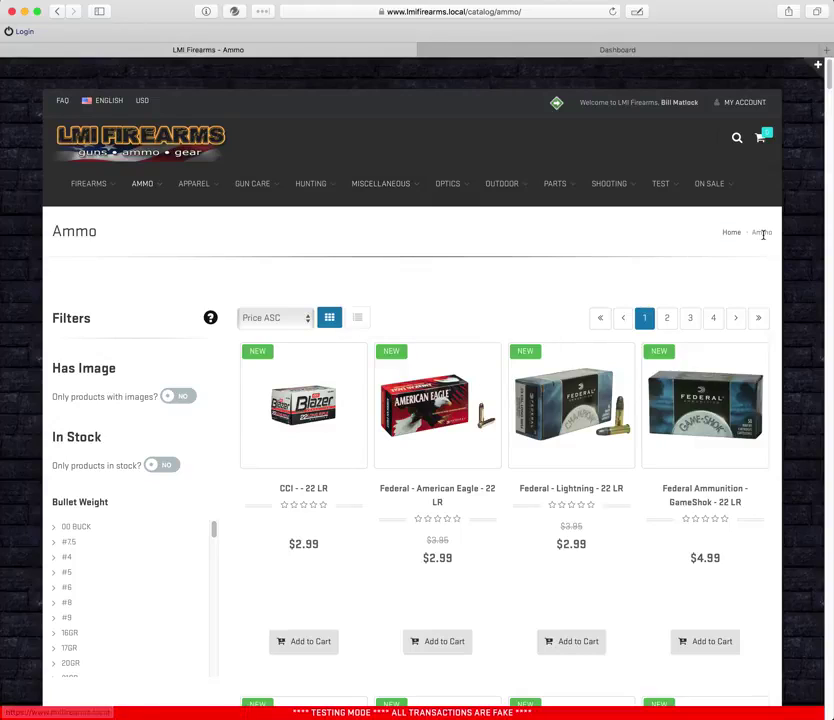
scroll(529, 236, down, 2)
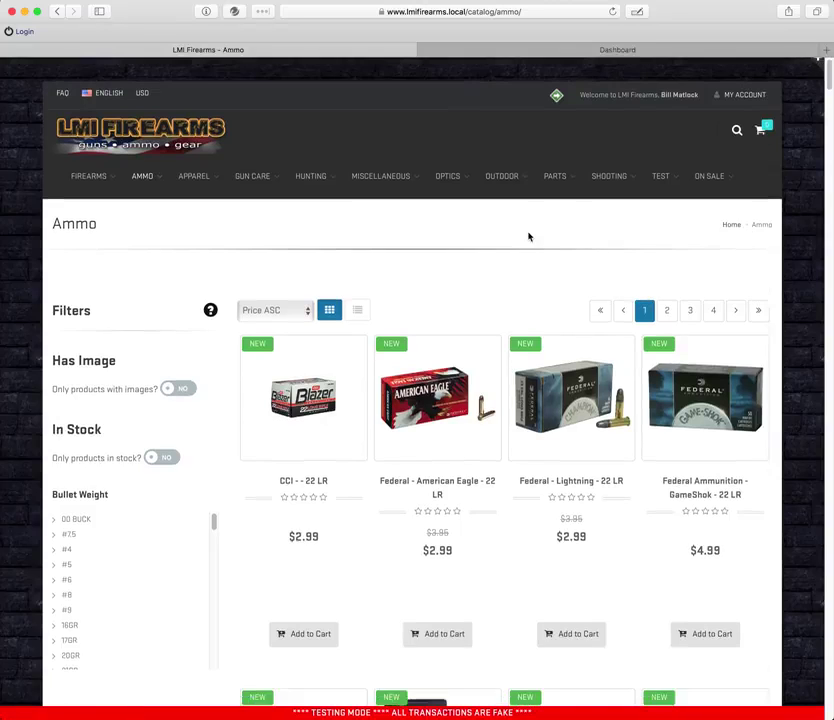
scroll(529, 237, up, 2)
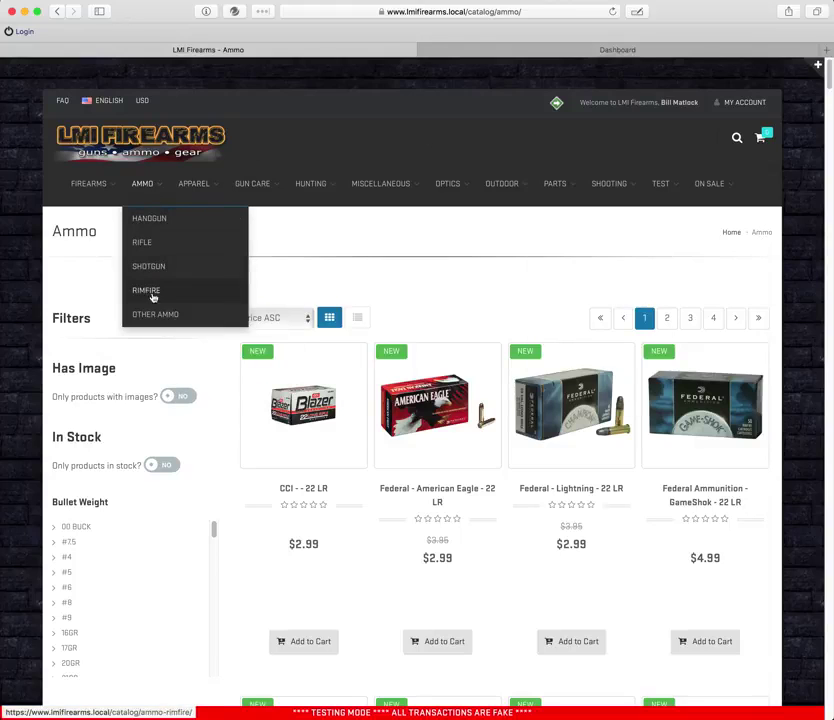
- Compare the last product page of the Ammo category with that of its Handgun subcategory
click(761, 322)
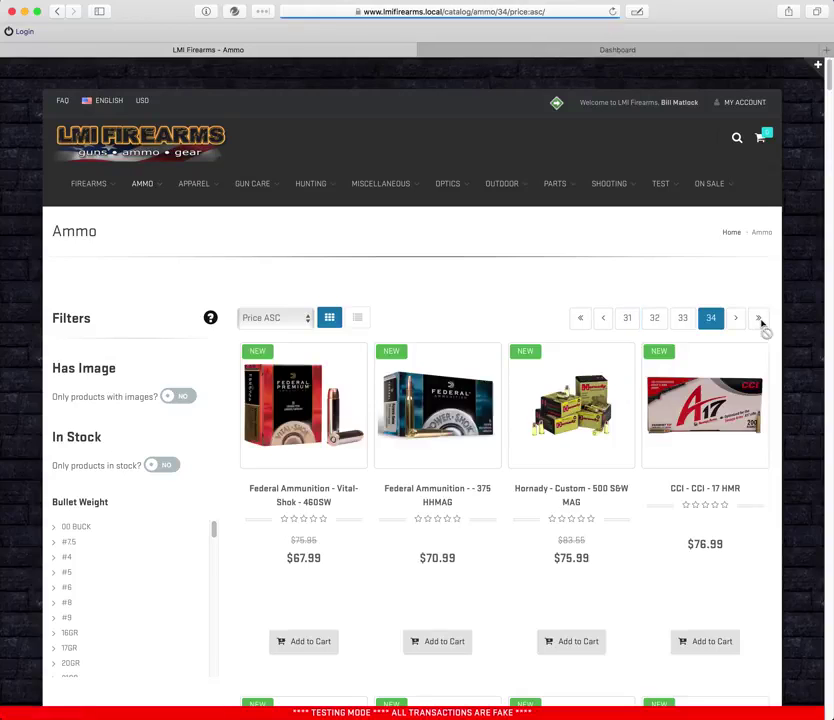
mouse_move(142, 184)
click(160, 219)
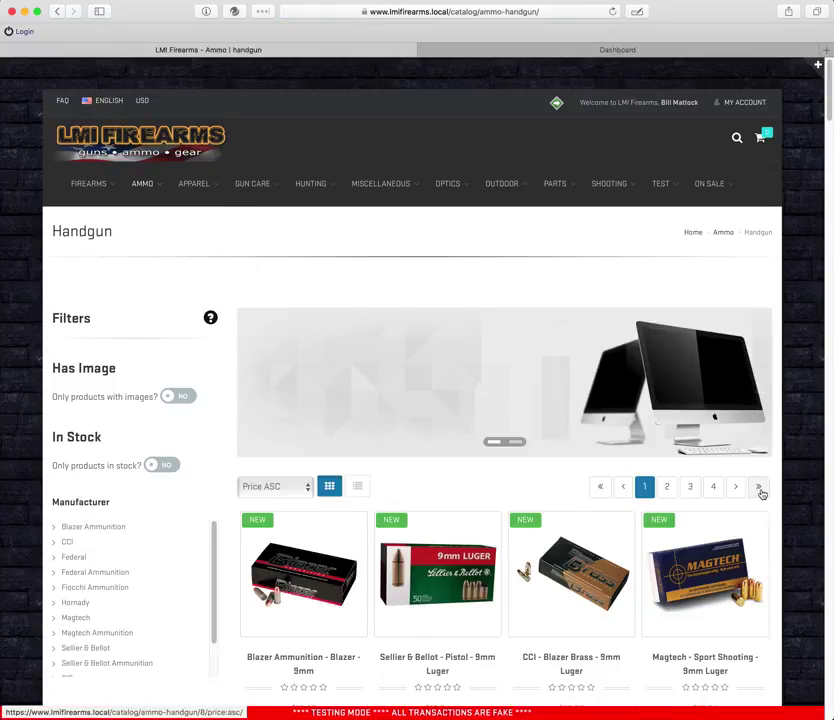
click(760, 490)
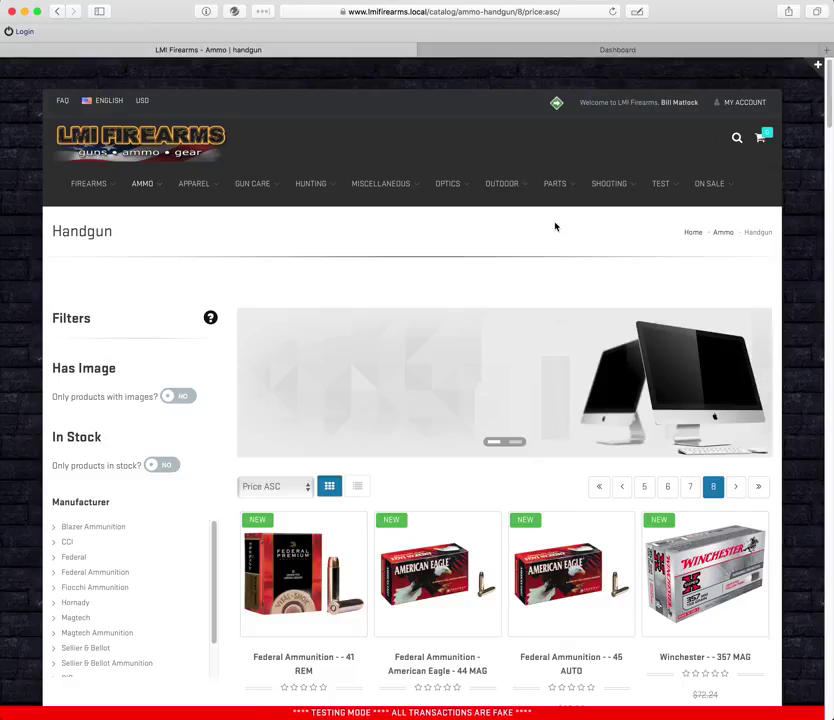
- Switch to the store admin and open the catalog's Categories list at the Ammo entries
click(624, 50)
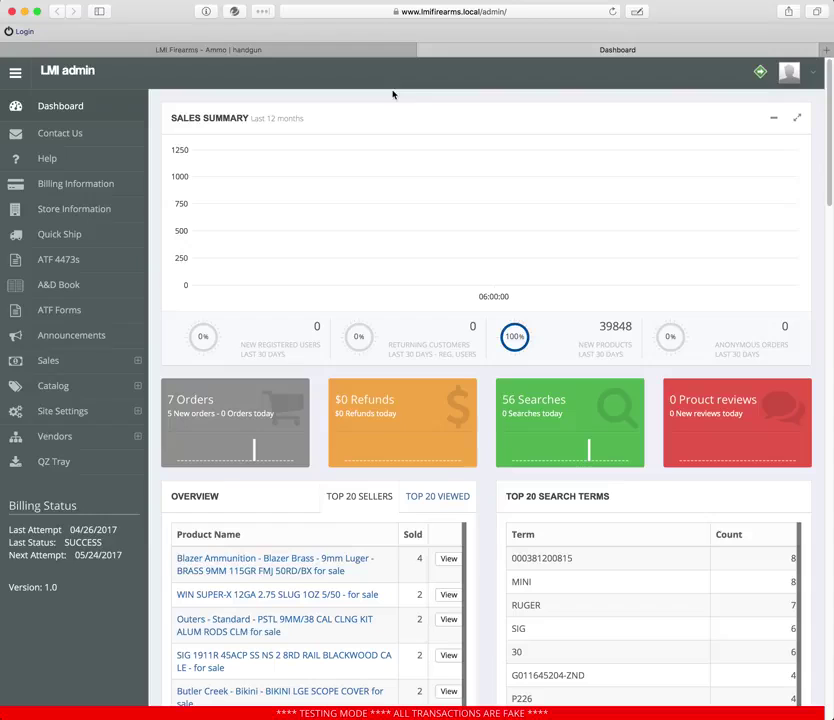
click(68, 389)
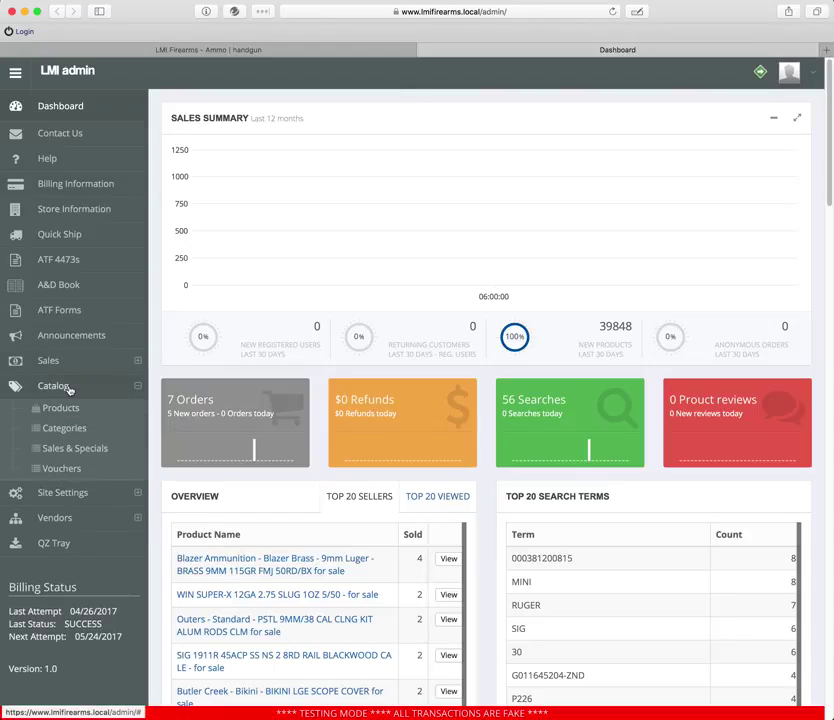
click(80, 430)
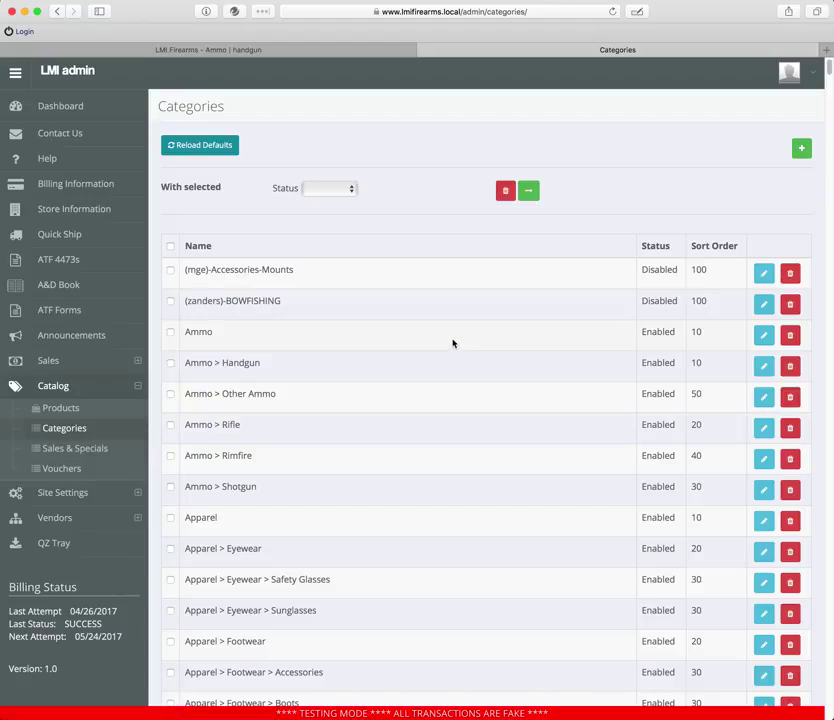
scroll(452, 343, down, 2)
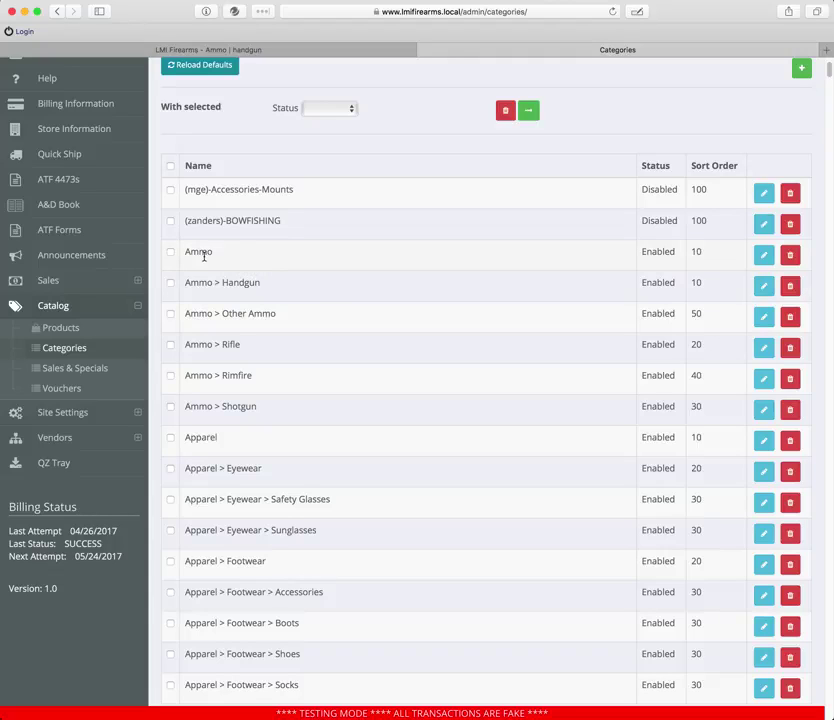
- Compare the order of the storefront's Apparel and Ammo subcategories with the sort order values in the admin's category list
click(203, 49)
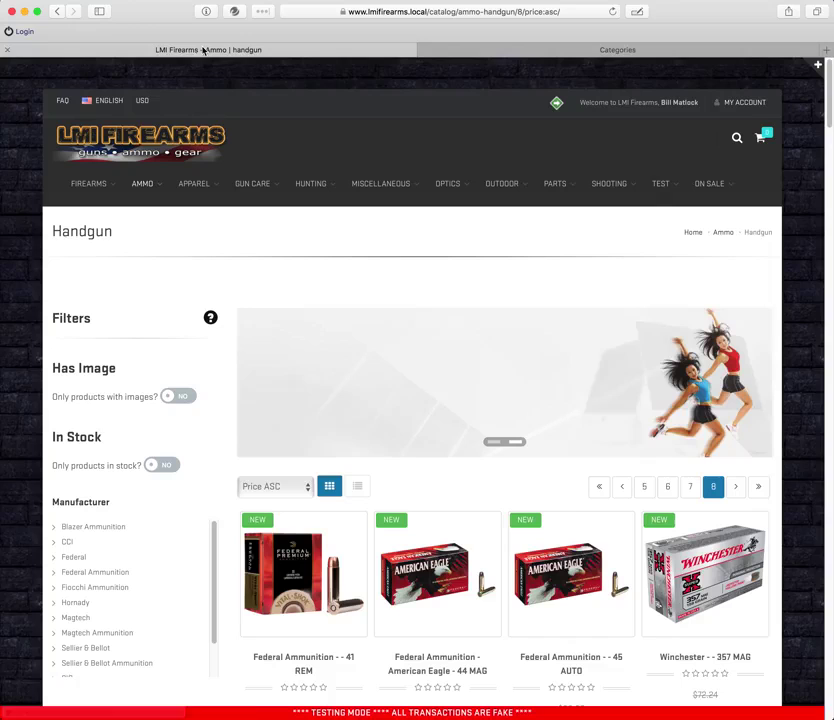
mouse_move(203, 185)
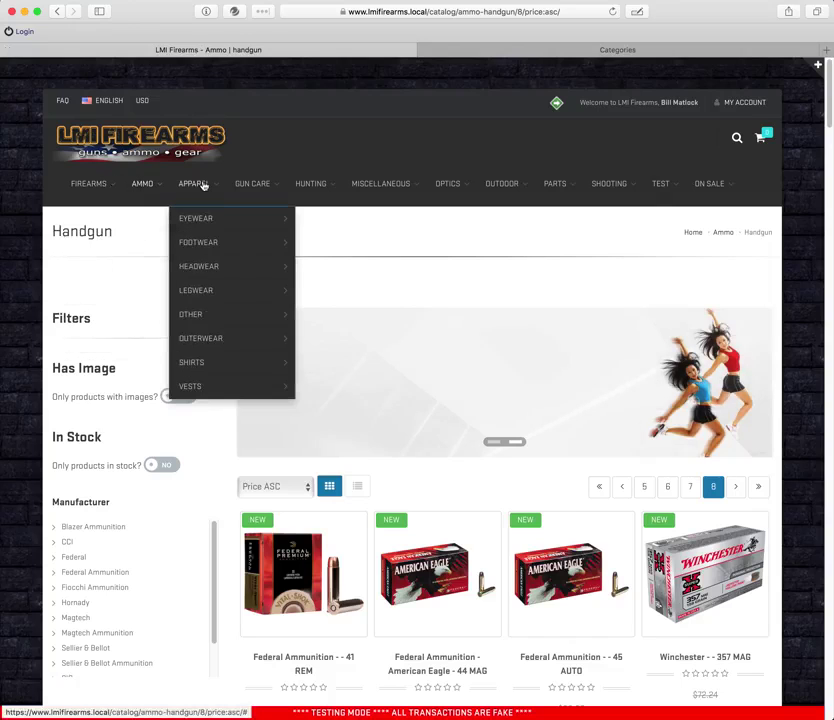
click(518, 50)
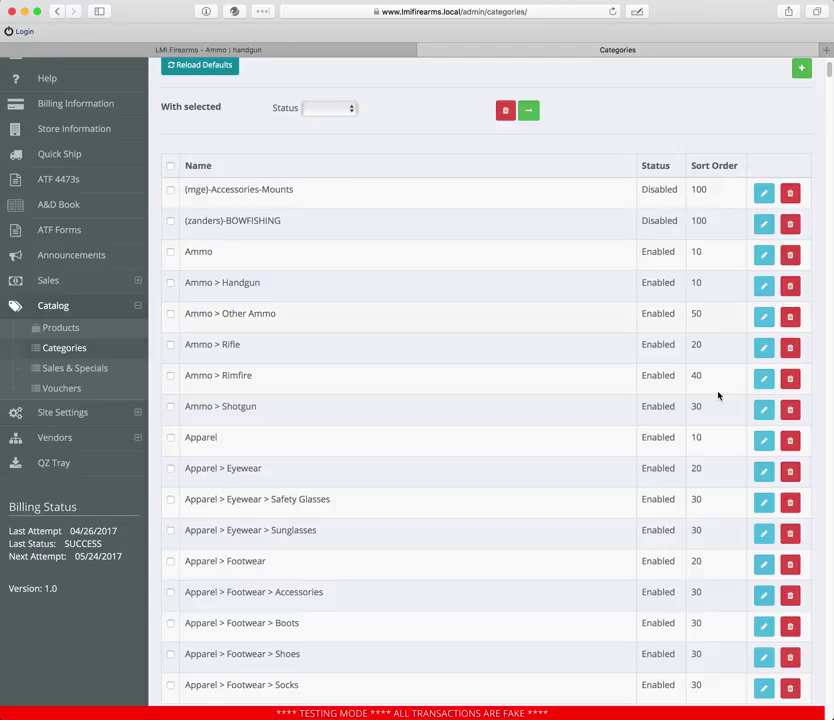
click(206, 49)
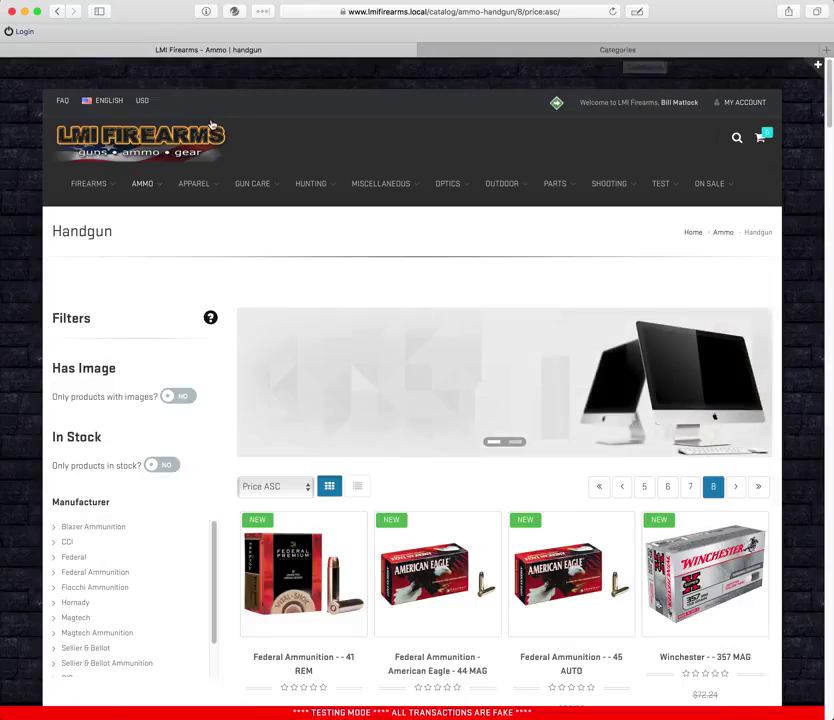
mouse_move(158, 184)
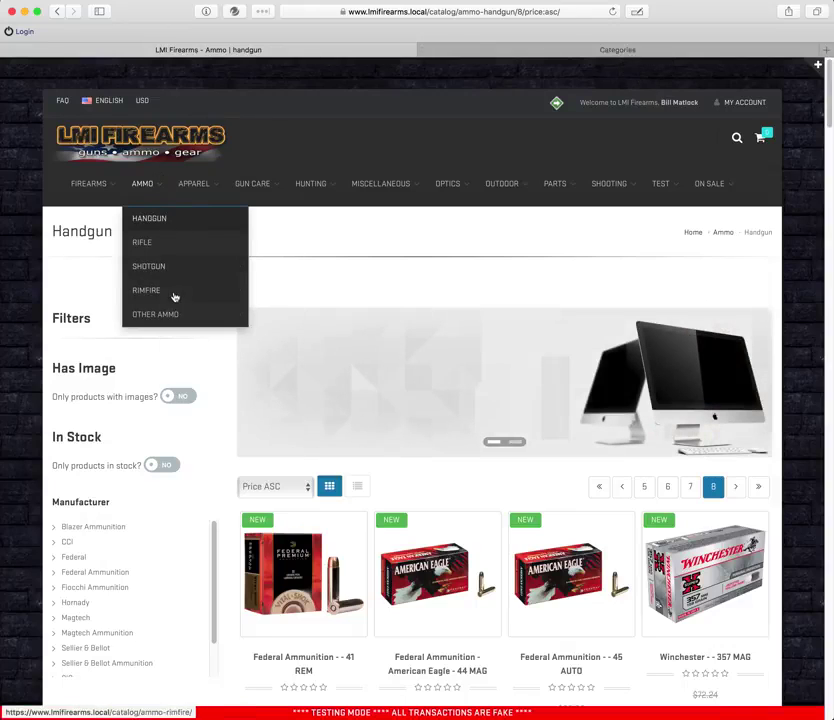
click(609, 55)
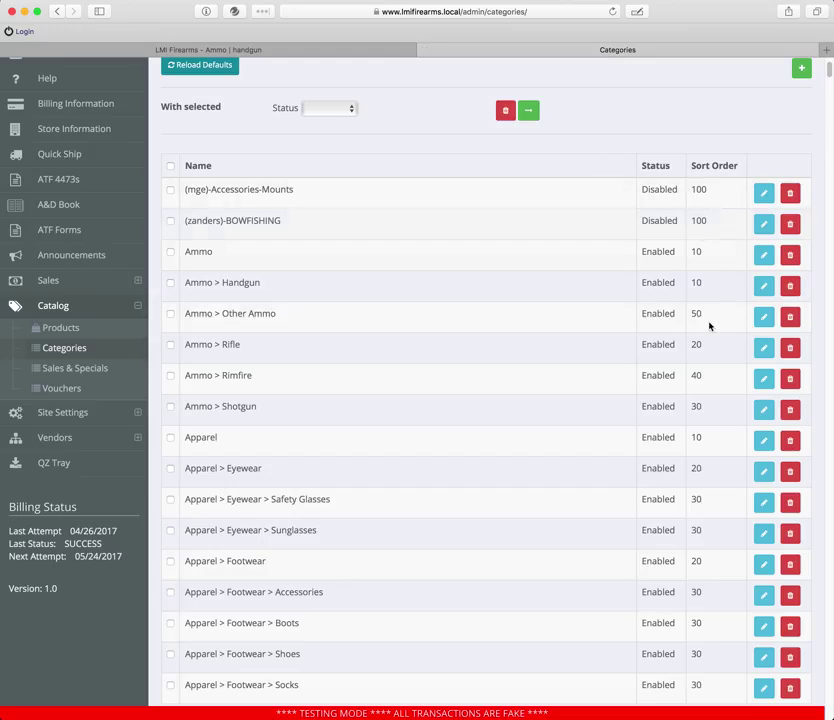
scroll(709, 406, down, 1)
scroll(706, 441, up, 3)
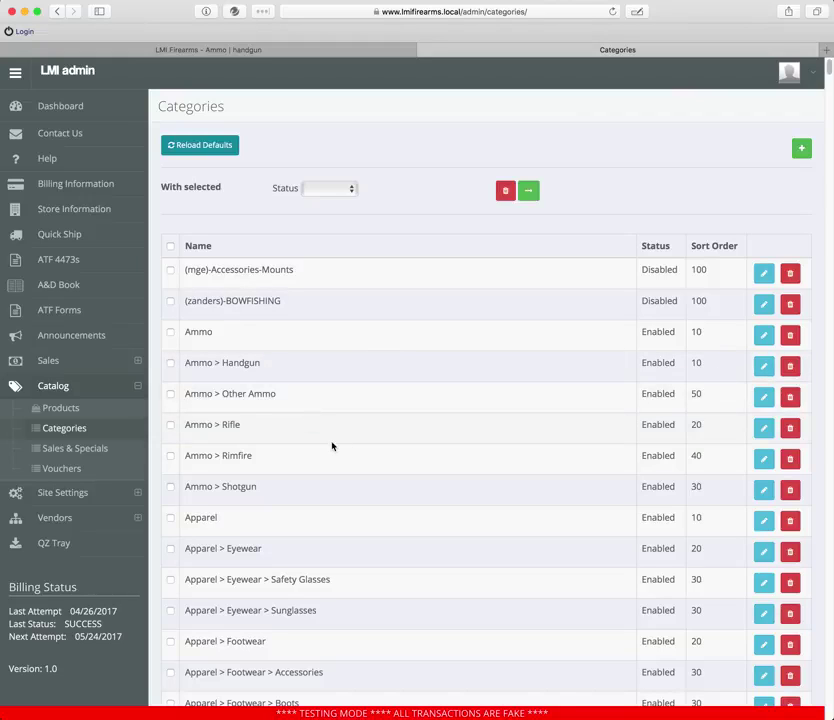
- Compare the storefront's top-level menu with the entries in the admin's category list
scroll(384, 458, down, 2)
scroll(383, 459, up, 2)
click(229, 52)
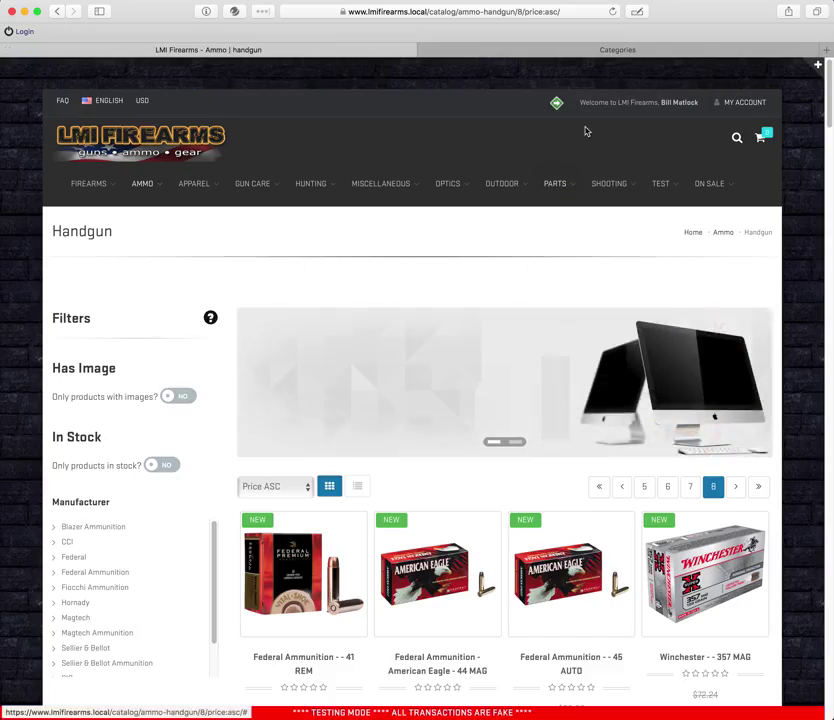
click(621, 52)
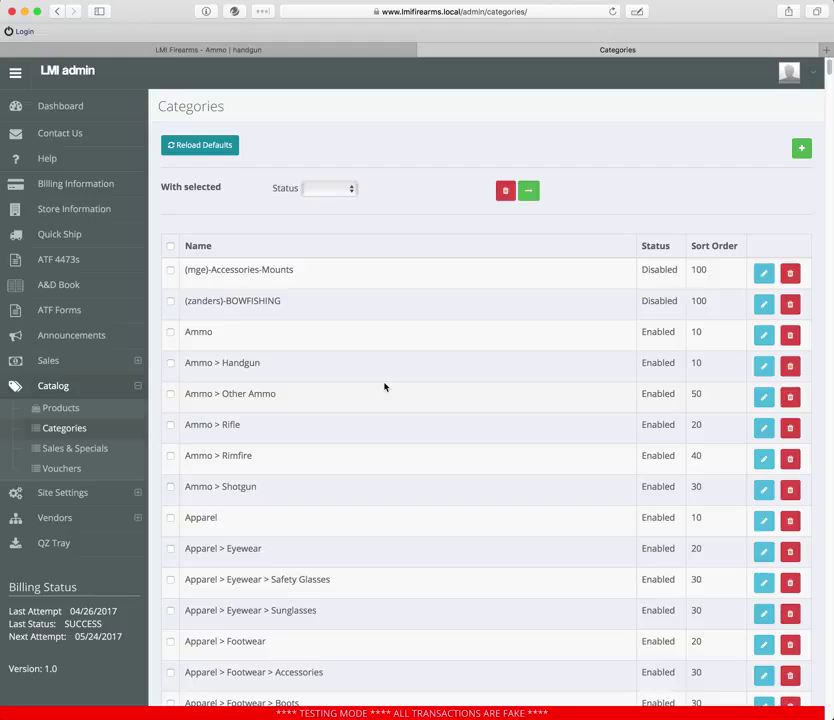
- Look over the Shooting categories and the RSR Group Bucket entries further down the category list, and return to its beginning
drag(829, 70, 827, 516)
scroll(499, 400, up, 10)
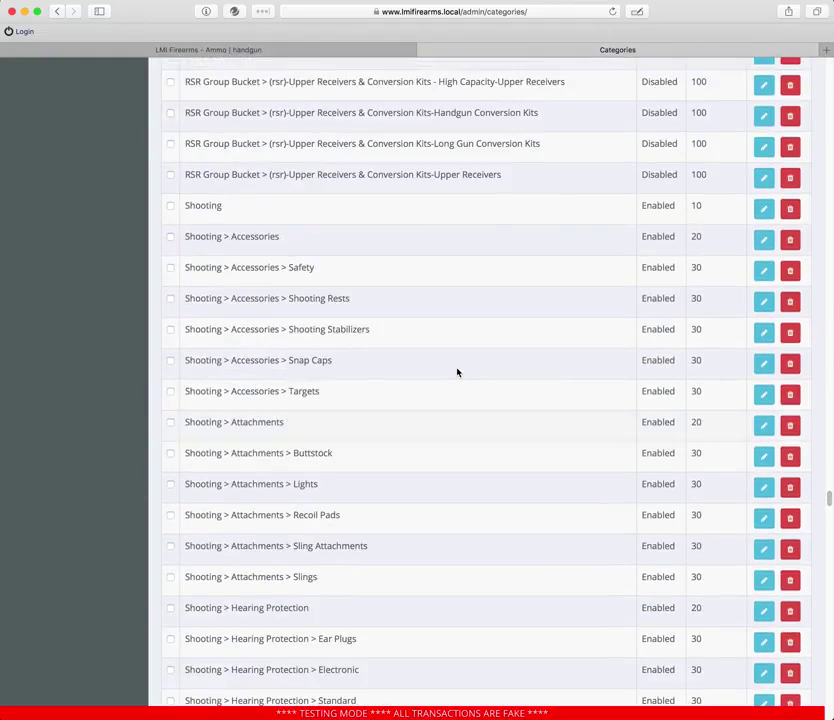
scroll(457, 372, up, 5)
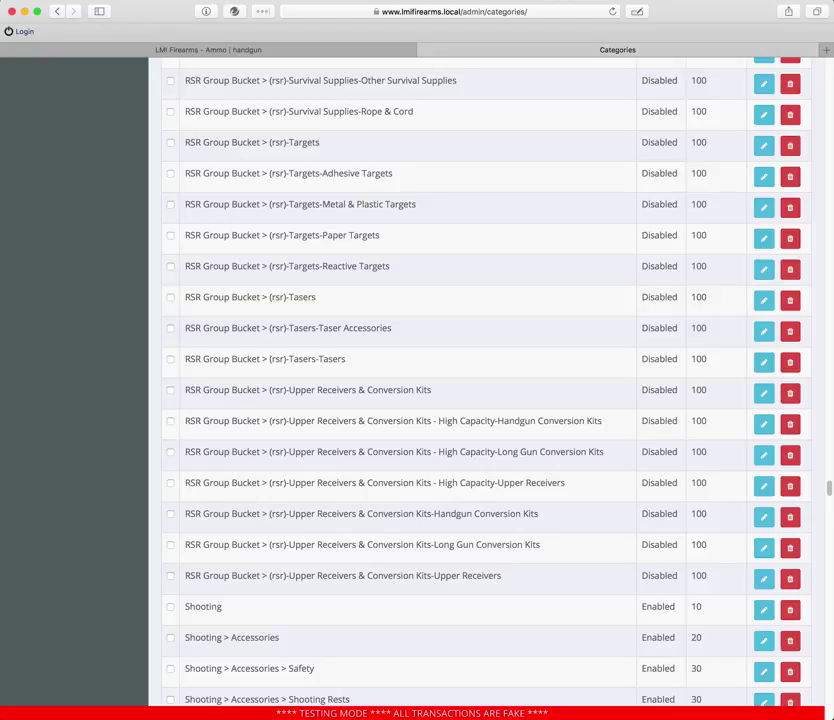
drag(826, 432, 829, 66)
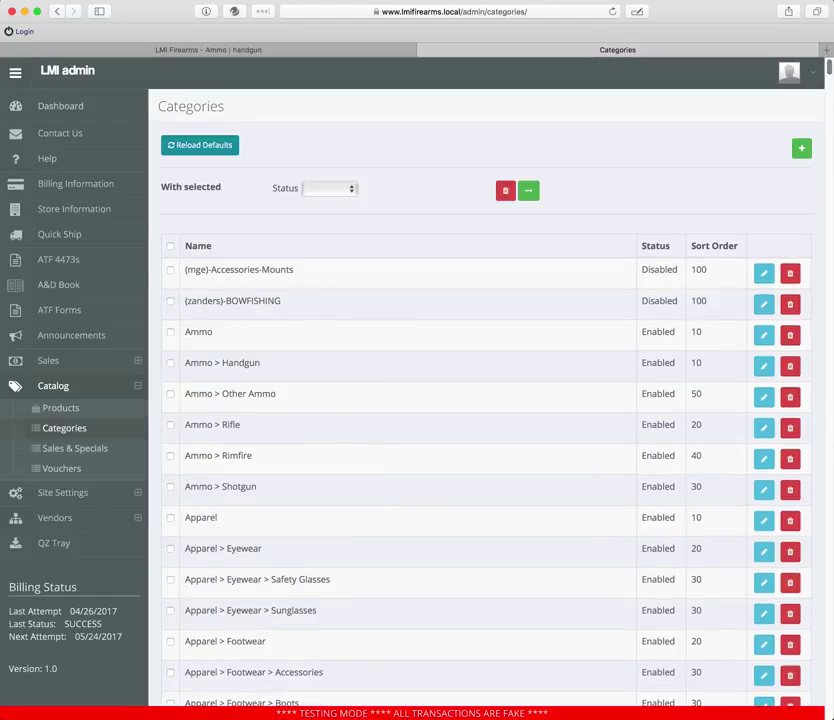
- Set the status of Ammo and its Handgun, Other Ammo, Rifle, Rimfire and Shotgun subcategories to Disabled in one bulk change
scroll(288, 396, down, 3)
scroll(317, 397, up, 2)
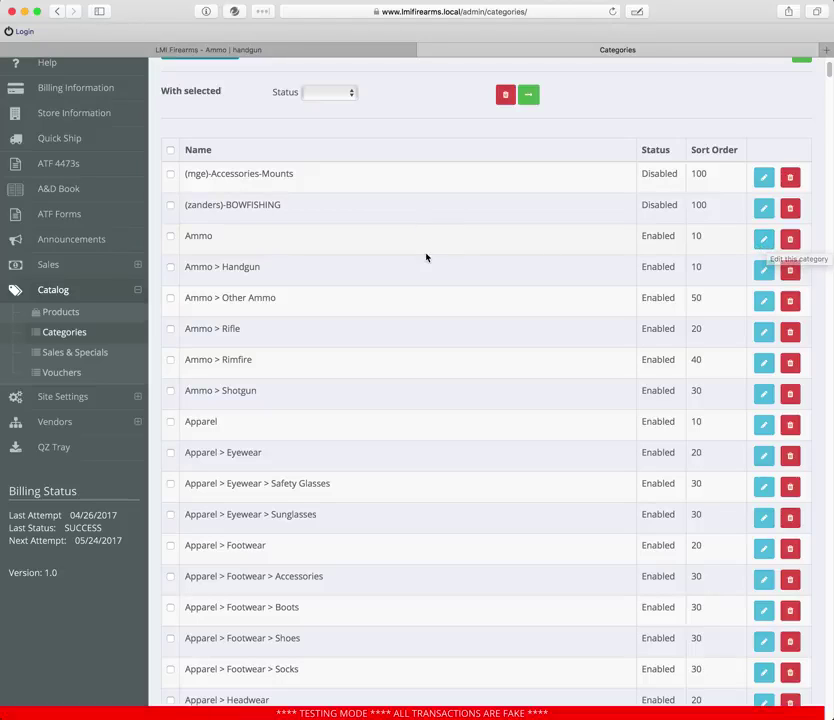
click(170, 237)
click(170, 268)
click(170, 297)
click(170, 330)
click(171, 360)
click(171, 388)
scroll(359, 396, up, 2)
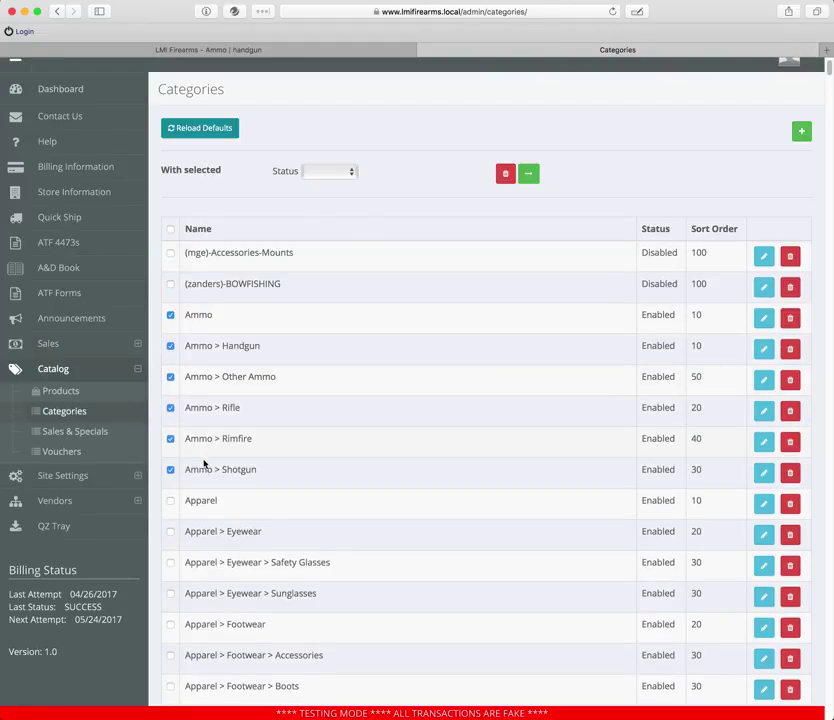
click(337, 171)
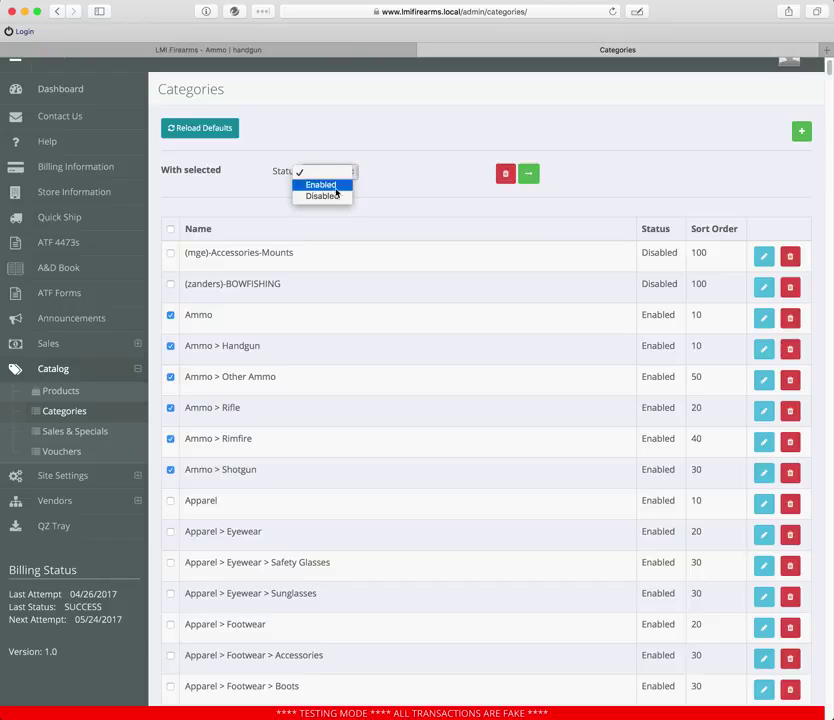
click(336, 196)
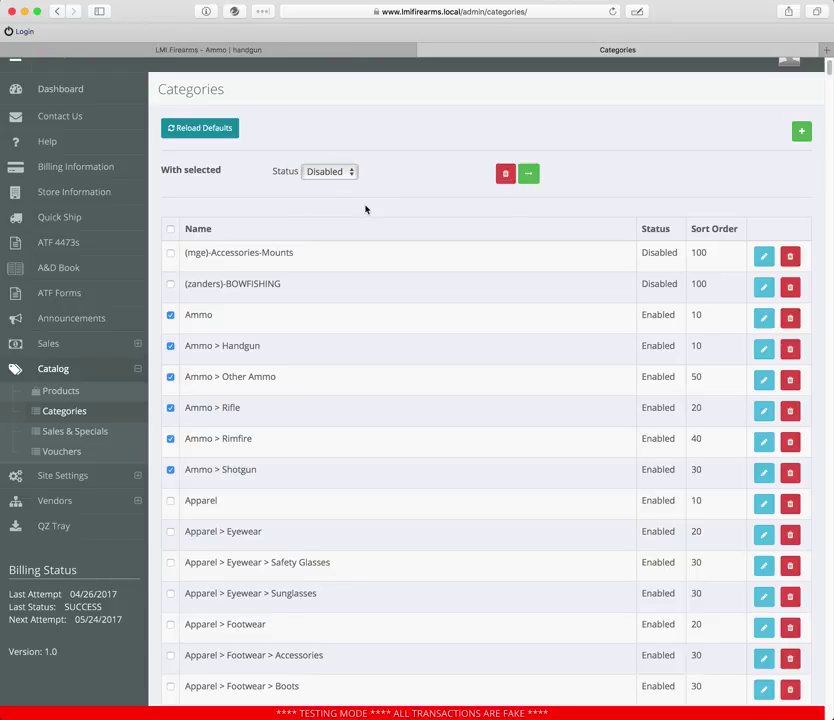
click(528, 174)
click(584, 240)
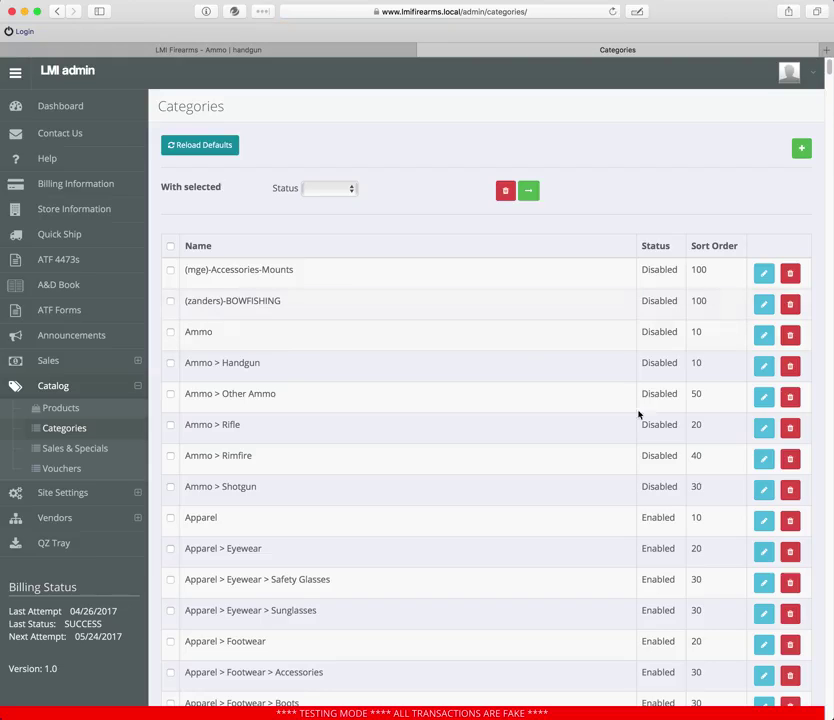
- Reload the storefront's Handgun page and check its navigation menu and product listing for the disabled Ammo categories
click(273, 49)
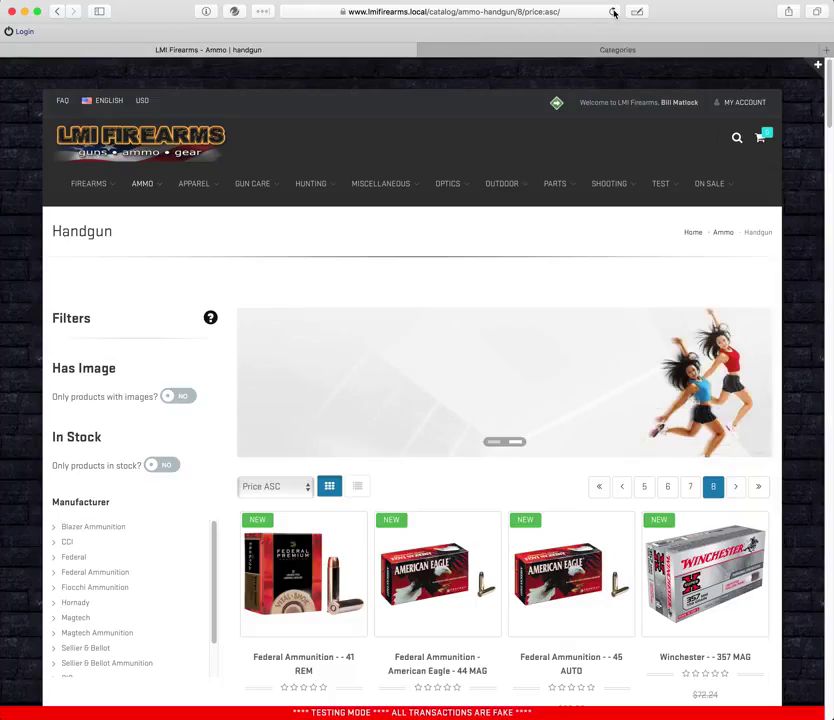
click(613, 13)
mouse_move(168, 192)
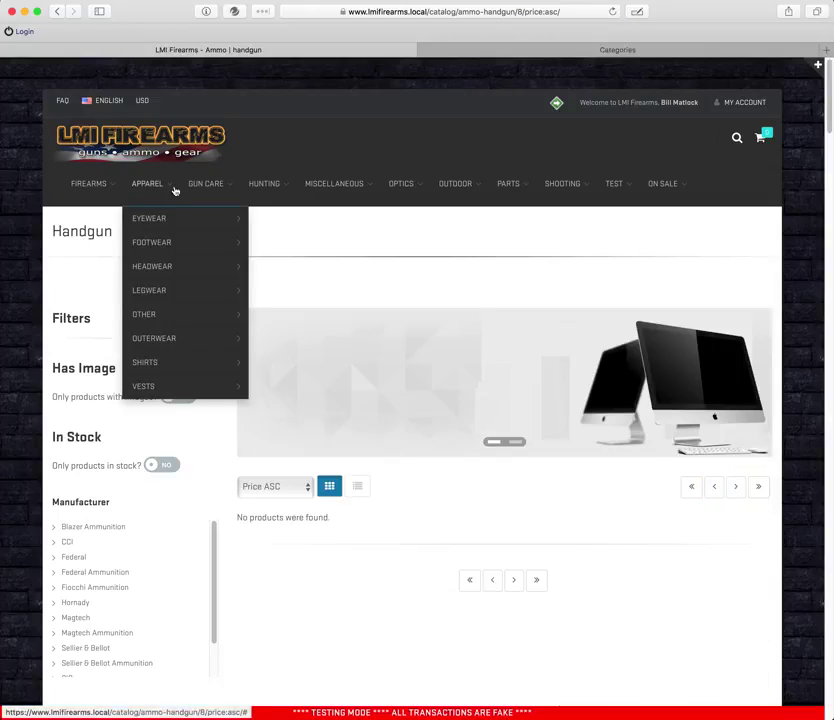
- Set Ammo and all its subcategories back to Enabled with a bulk status change in the admin's category list
click(560, 50)
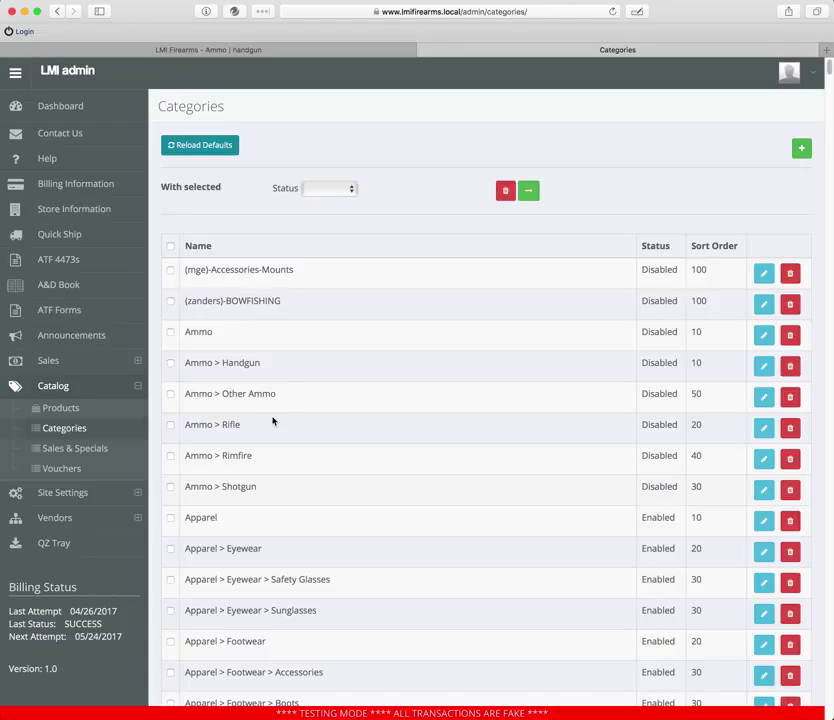
click(170, 332)
click(170, 363)
click(170, 394)
click(170, 487)
click(330, 189)
click(338, 203)
click(528, 190)
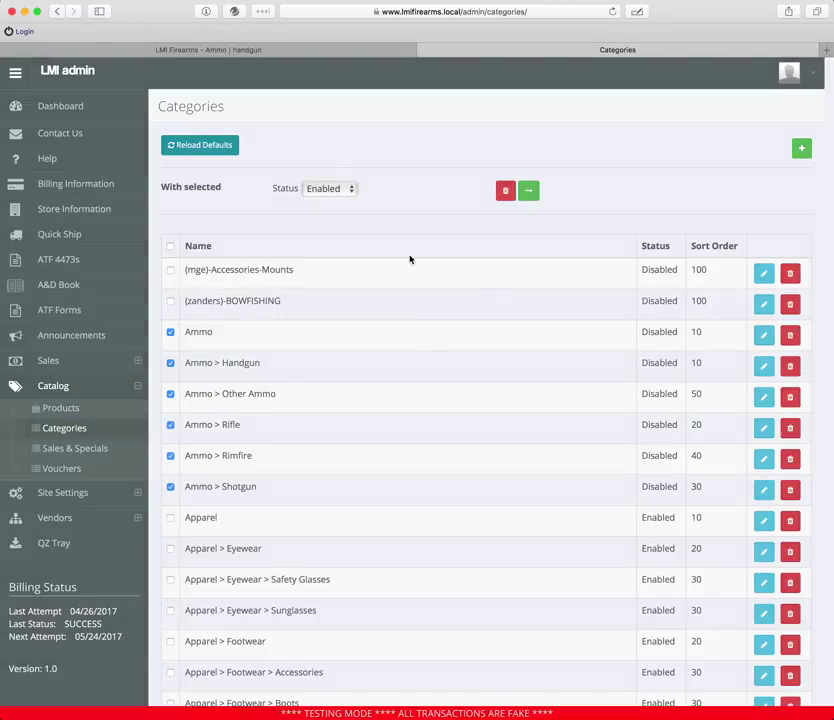
click(576, 237)
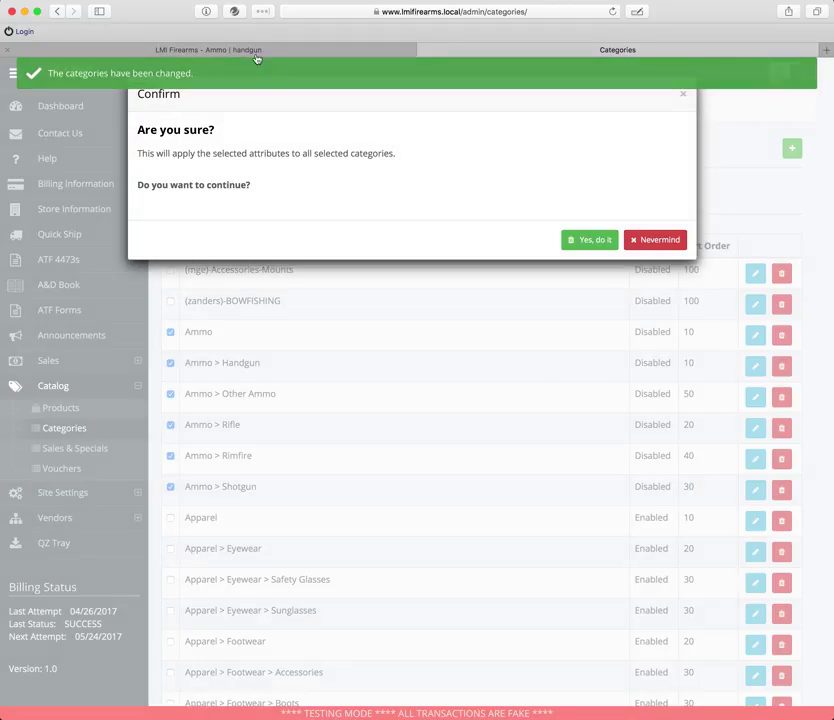
- Reload the storefront and check the Ammo entry in the navigation menu and the products on the Handgun page
click(252, 50)
click(613, 12)
mouse_move(147, 189)
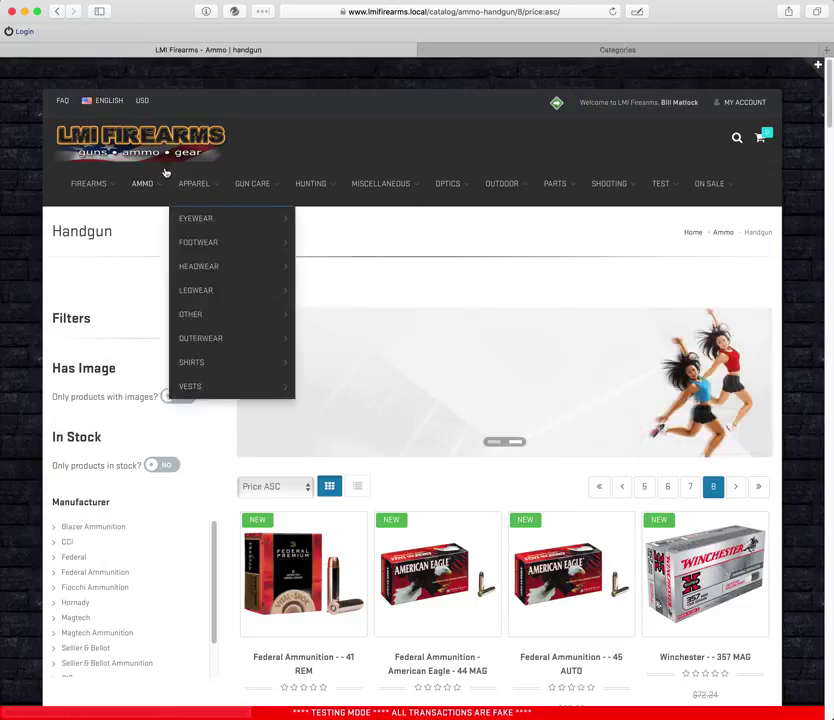
mouse_move(204, 185)
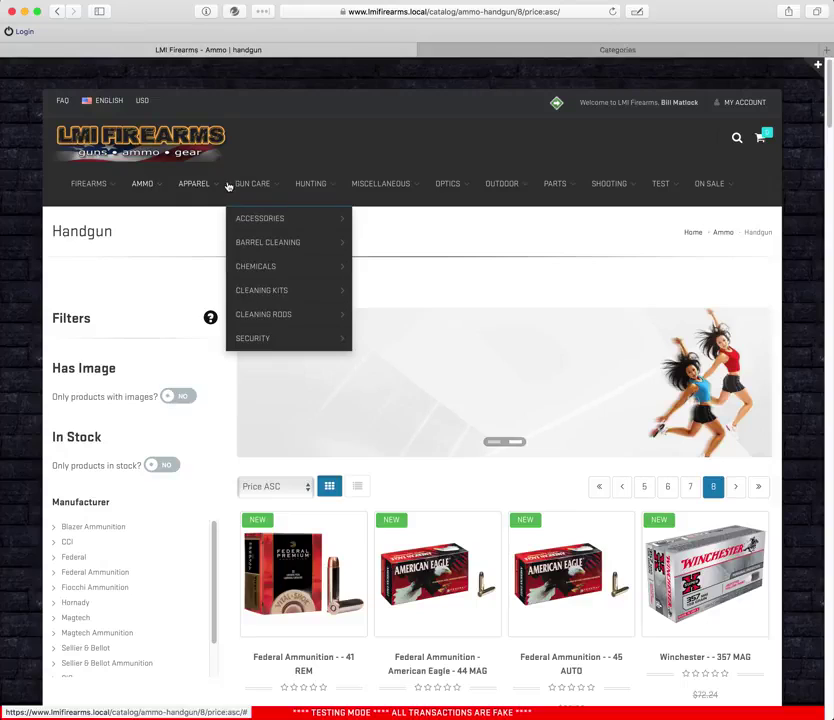
- Set the top-level Ammo category's order to 15 in the admin and save it
click(478, 56)
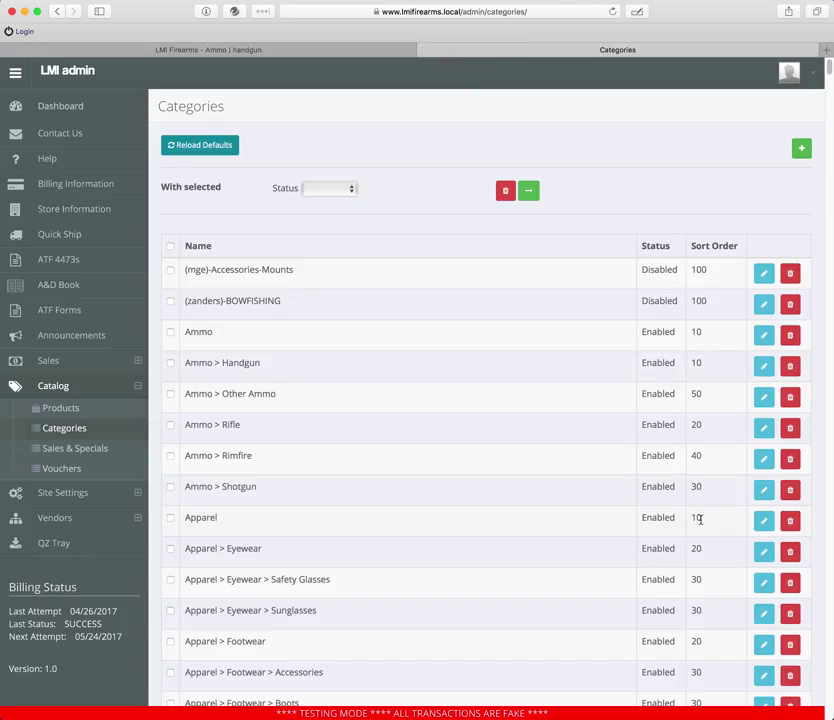
click(762, 335)
double_click(742, 342)
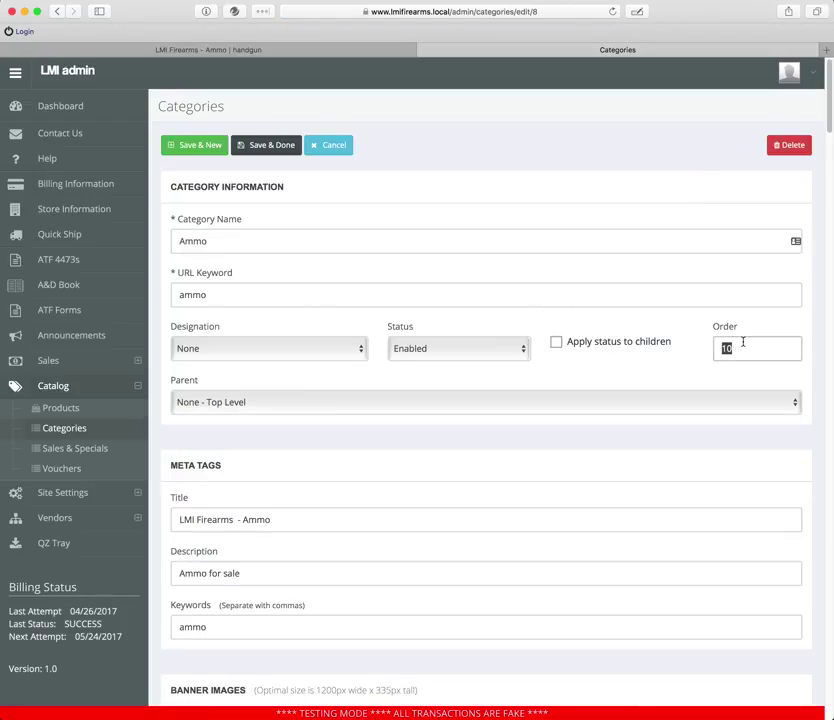
text(15)
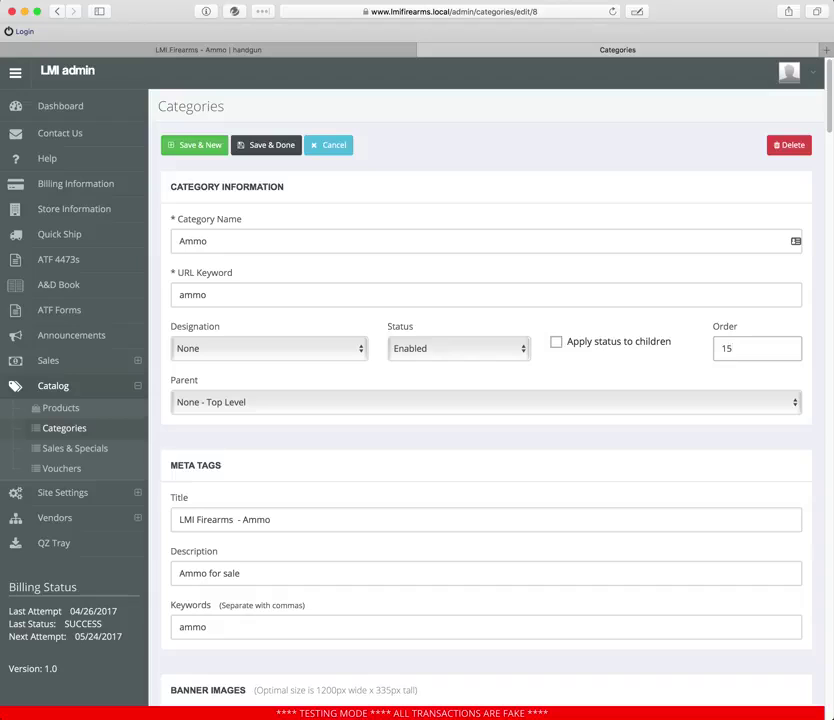
click(272, 145)
- Check Ammo's position in the storefront menu against the sort order of the other top-level categories in the admin
click(260, 50)
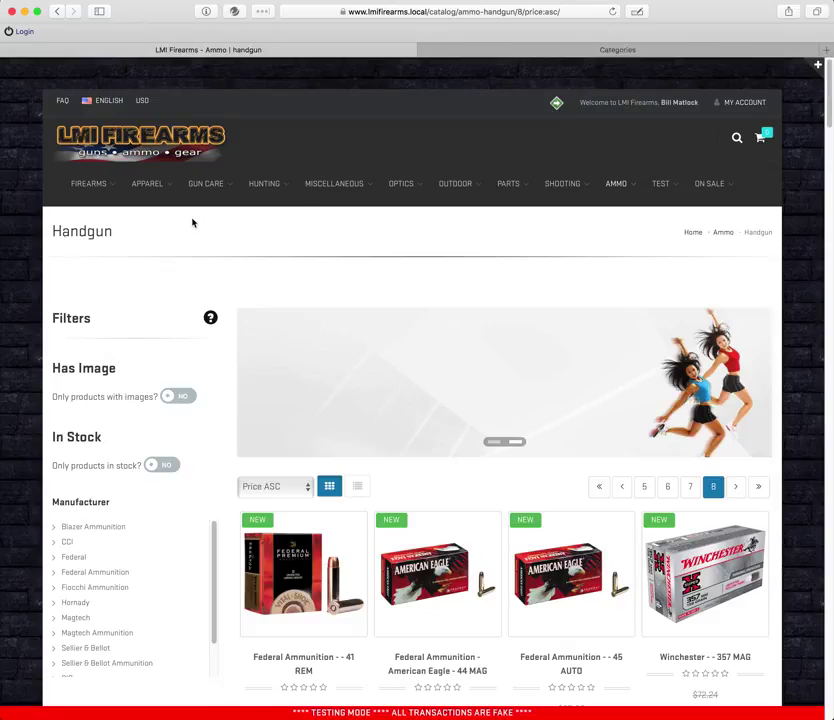
click(614, 49)
scroll(268, 550, down, 3)
scroll(259, 537, down, 15)
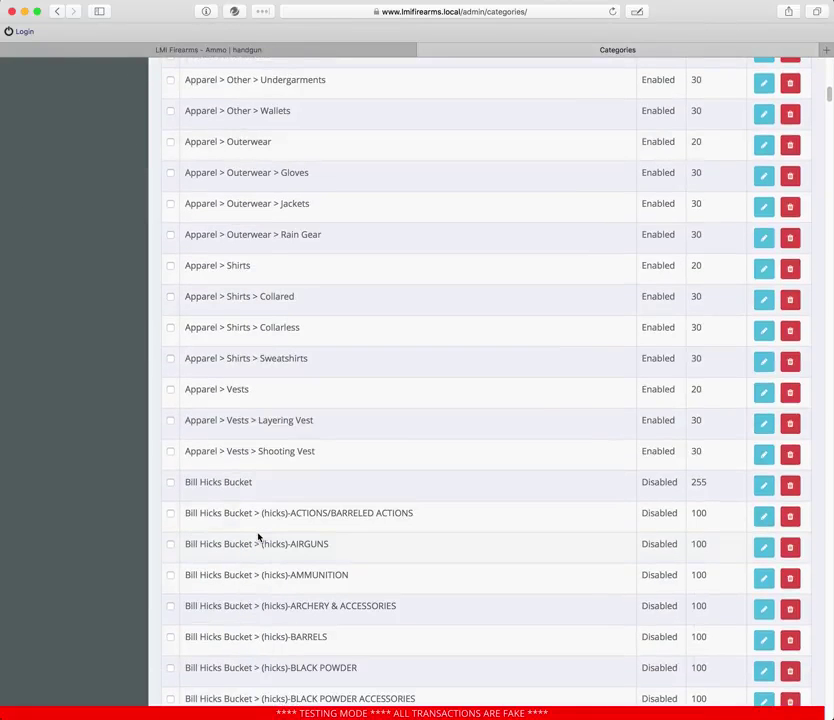
click(271, 46)
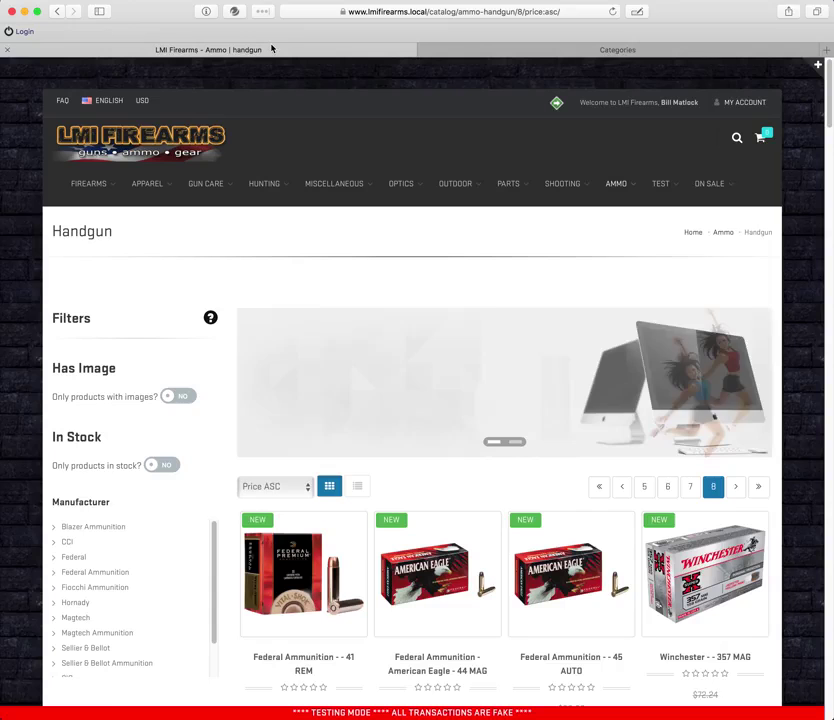
click(592, 52)
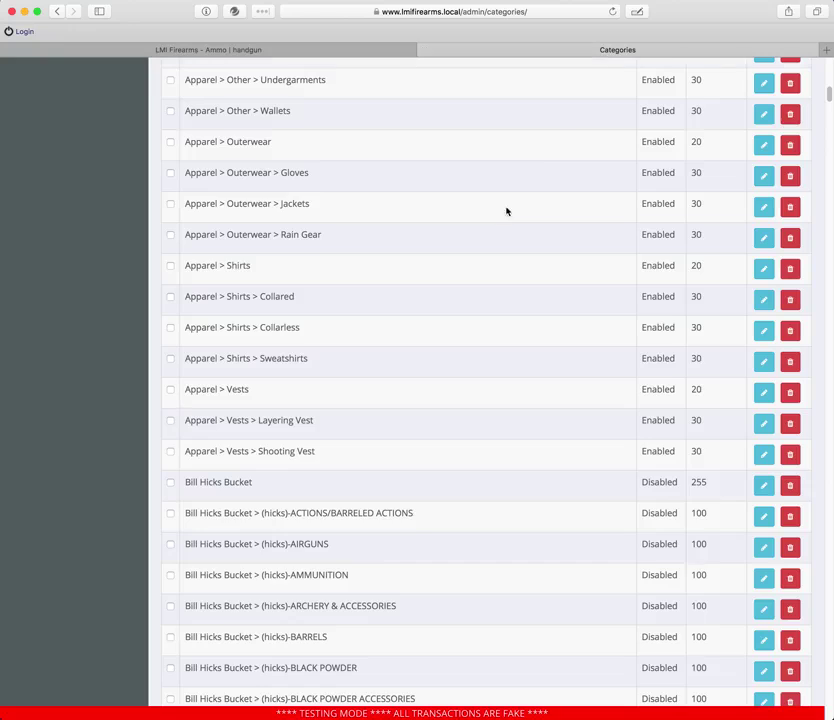
- Review the sort order values of the Ammo and Apparel entries in the category list
scroll(472, 271, up, 4)
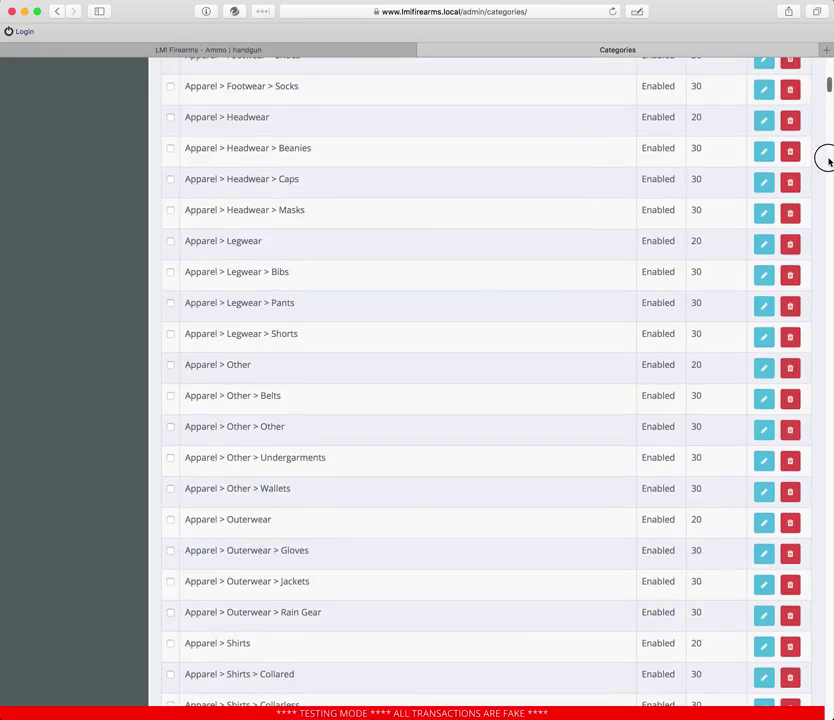
scroll(825, 158, up, 6)
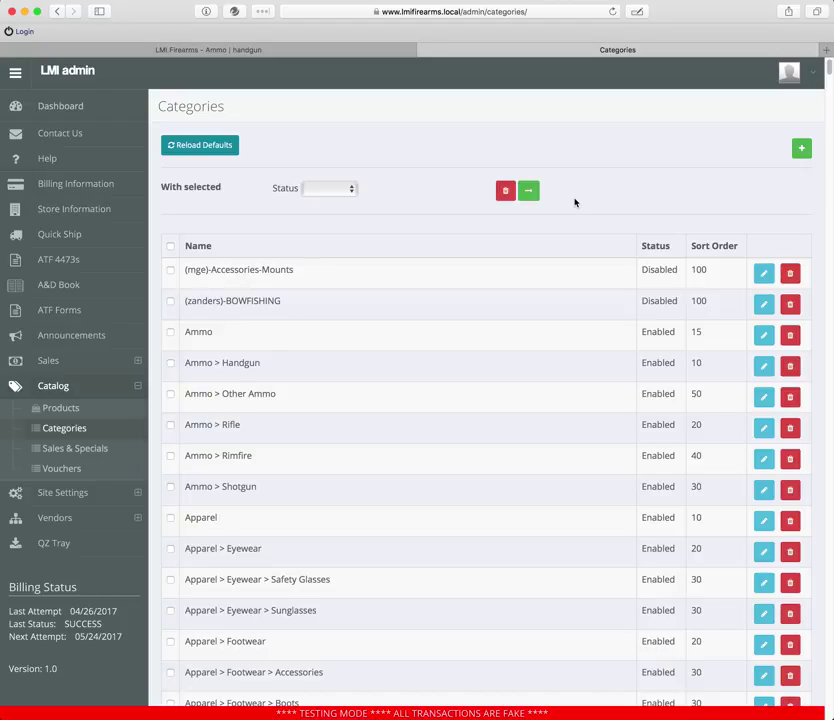
scroll(378, 337, down, 6)
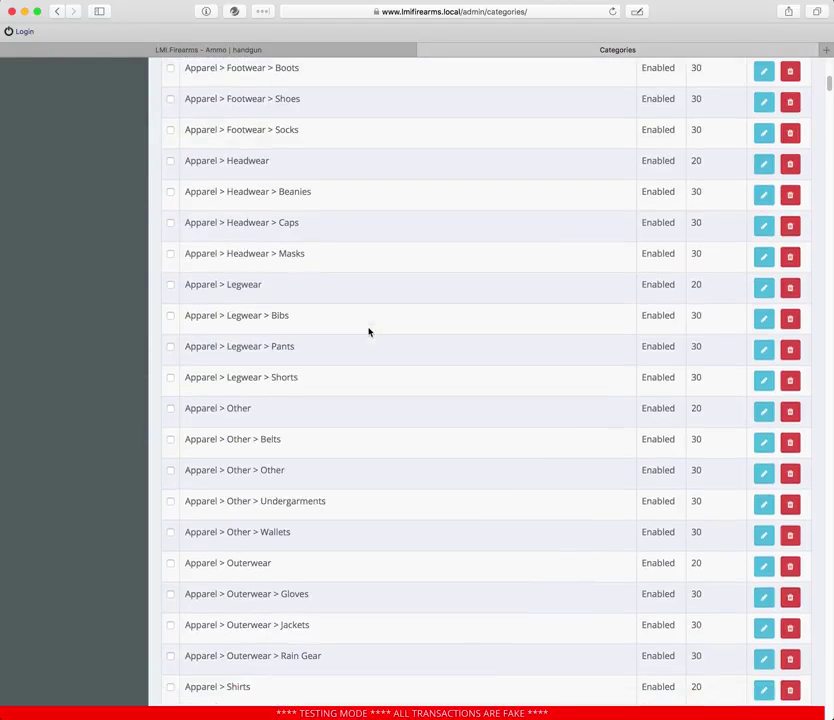
scroll(369, 331, up, 6)
scroll(362, 324, down, 5)
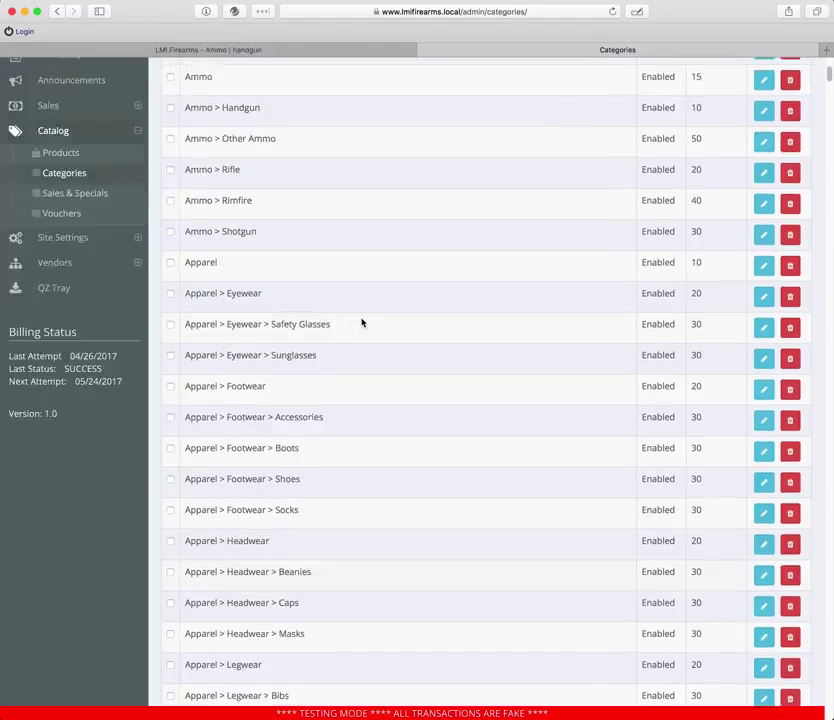
scroll(361, 322, up, 5)
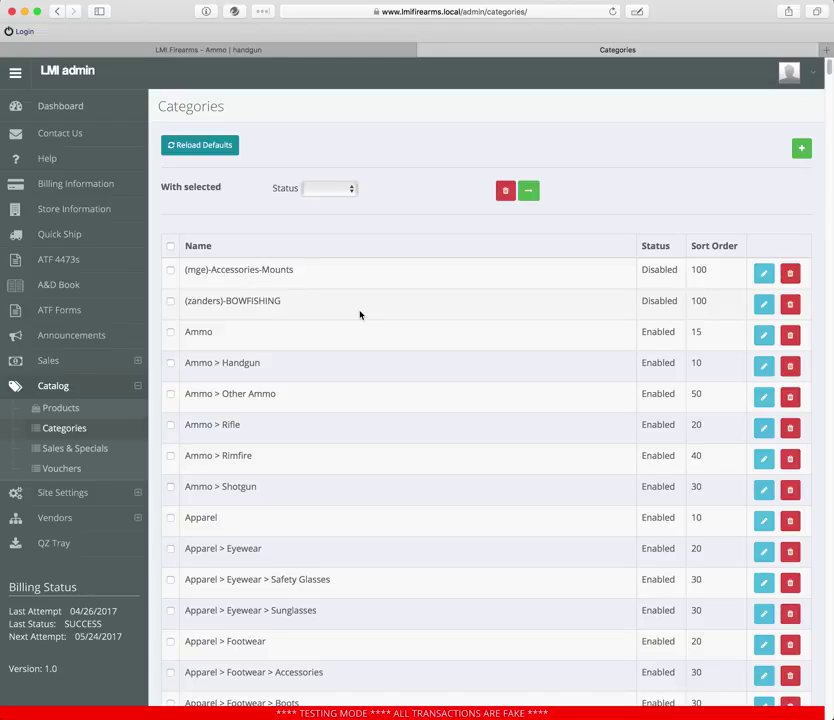
- Search the category list page for "gun care" and compare the Gun Care entries with the storefront menu
key(super+f)
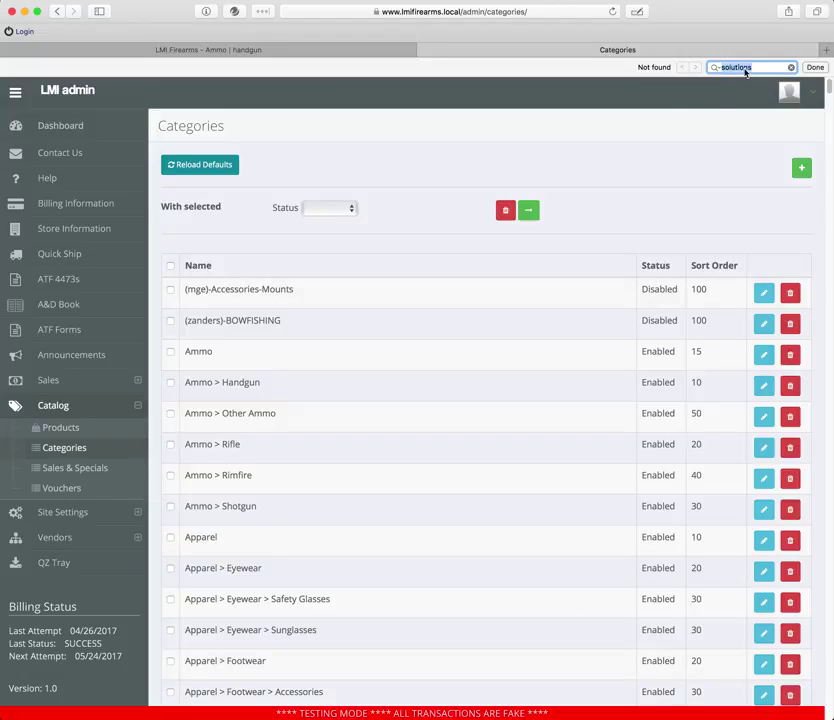
click(165, 50)
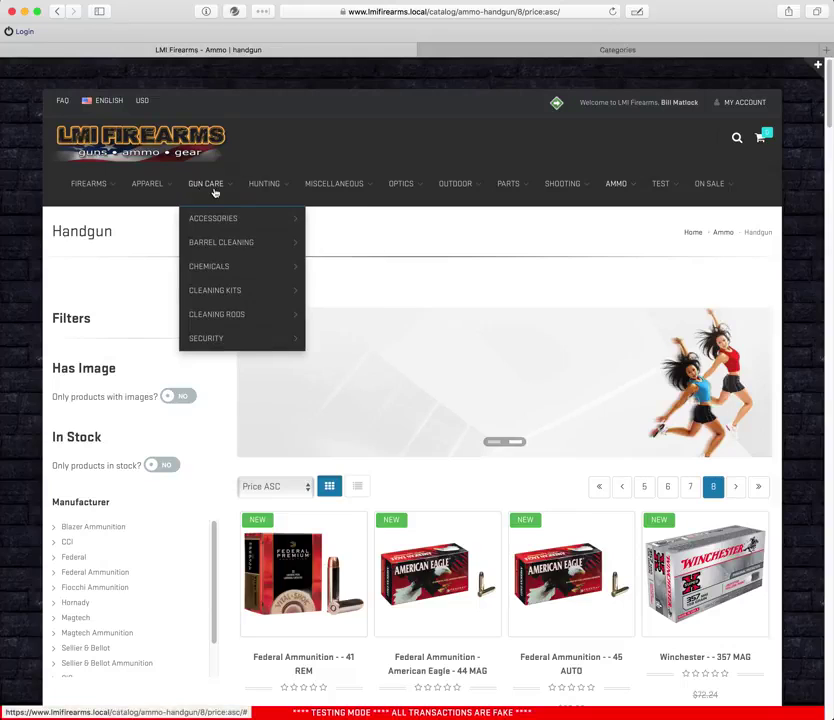
click(586, 55)
double_click(732, 68)
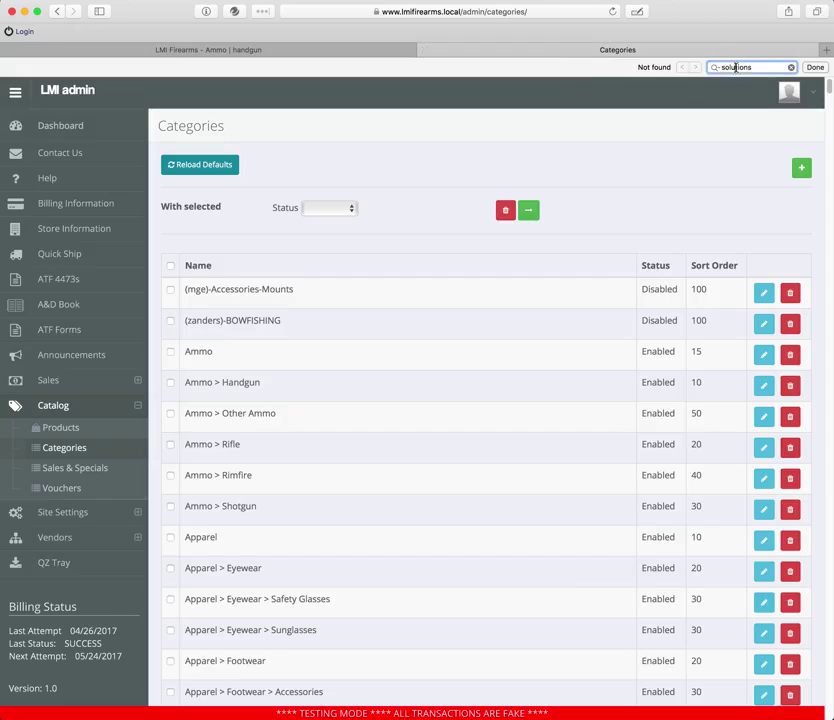
text(gun care)
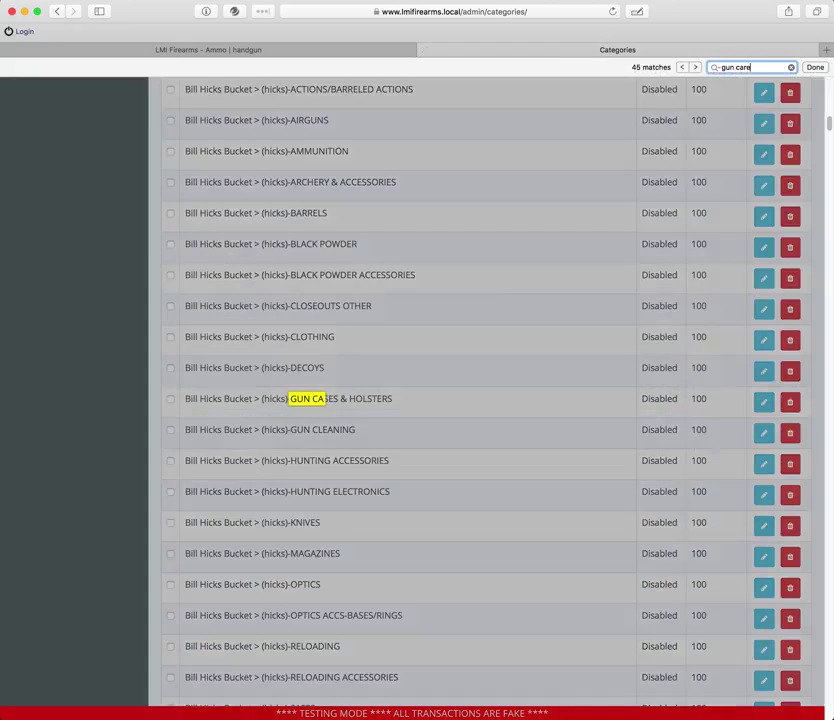
scroll(260, 440, down, 3)
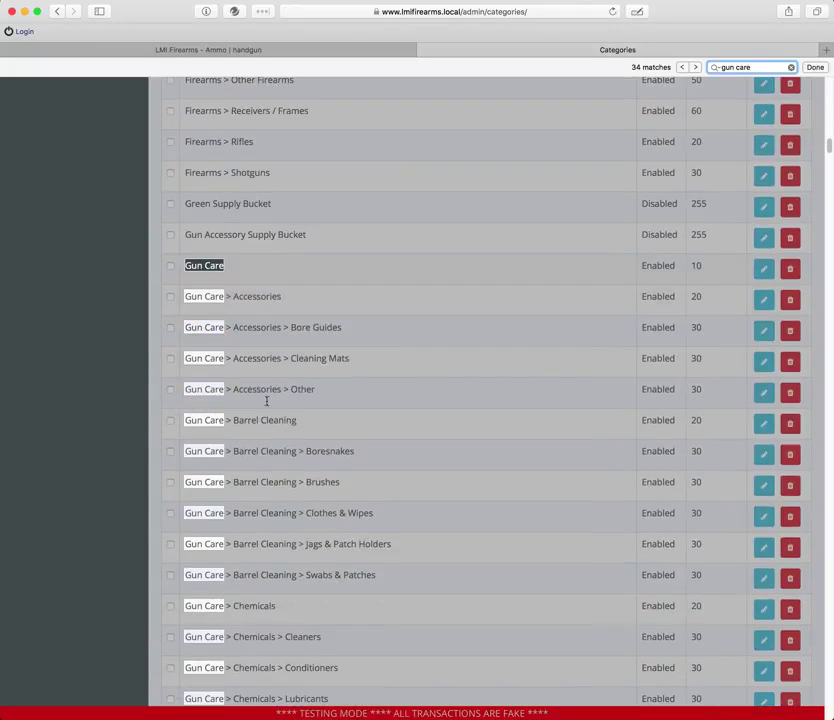
click(287, 46)
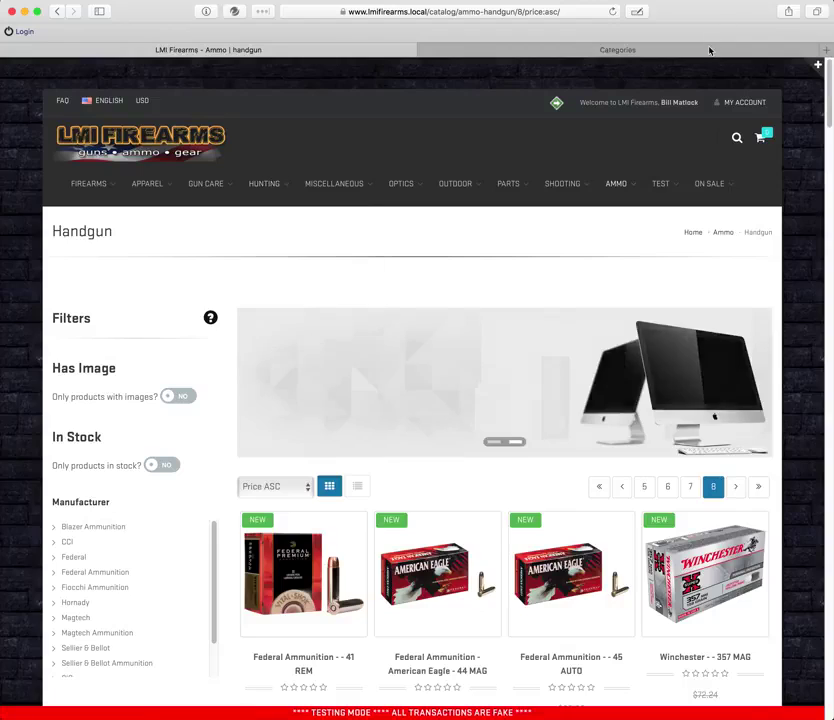
- Search the category list page for "hunting" and compare the Hunting entries with the storefront menu
click(710, 48)
drag(723, 66, 744, 66)
text(hunting)
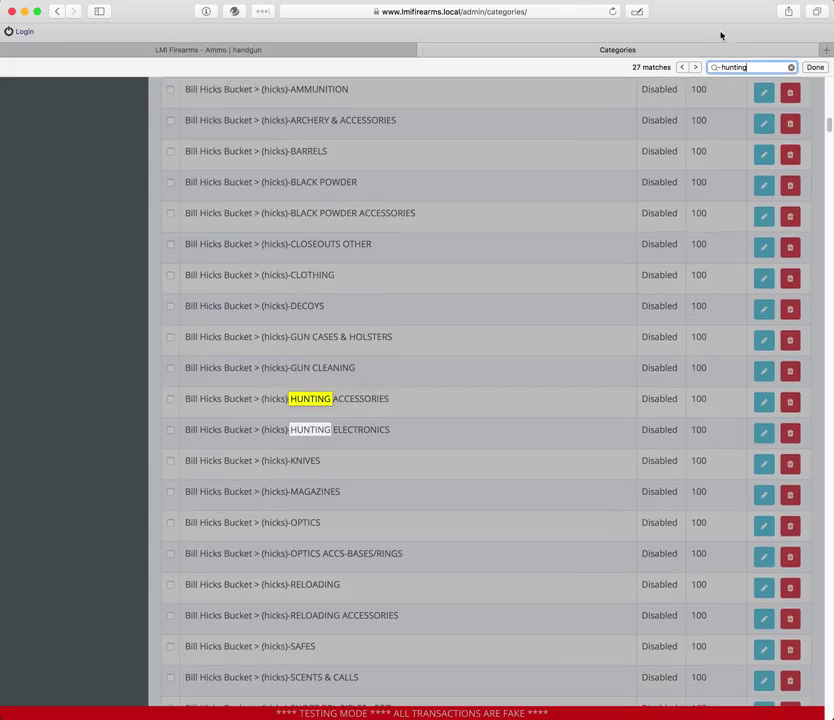
click(683, 67)
scroll(499, 255, up, 10)
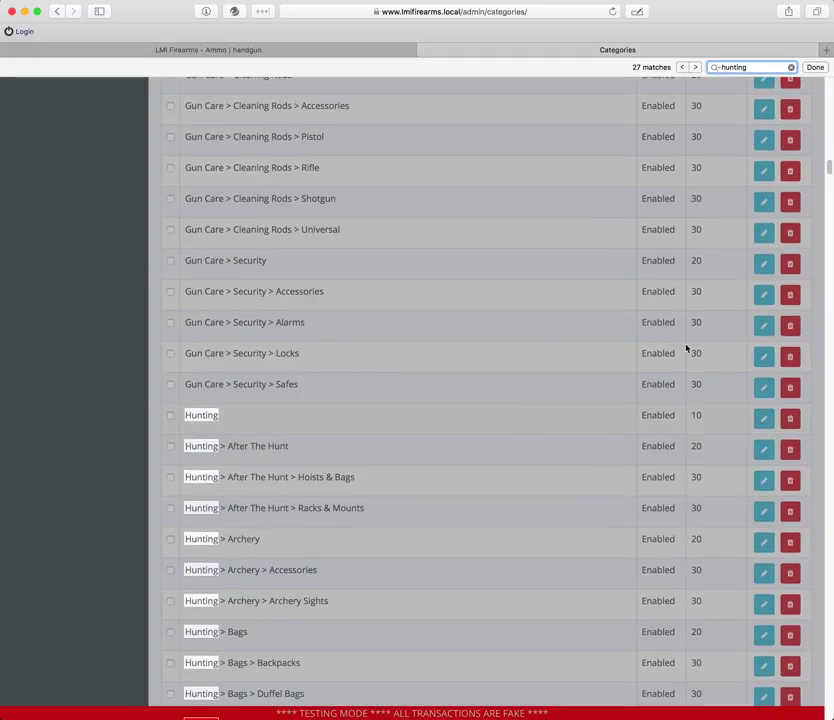
click(300, 50)
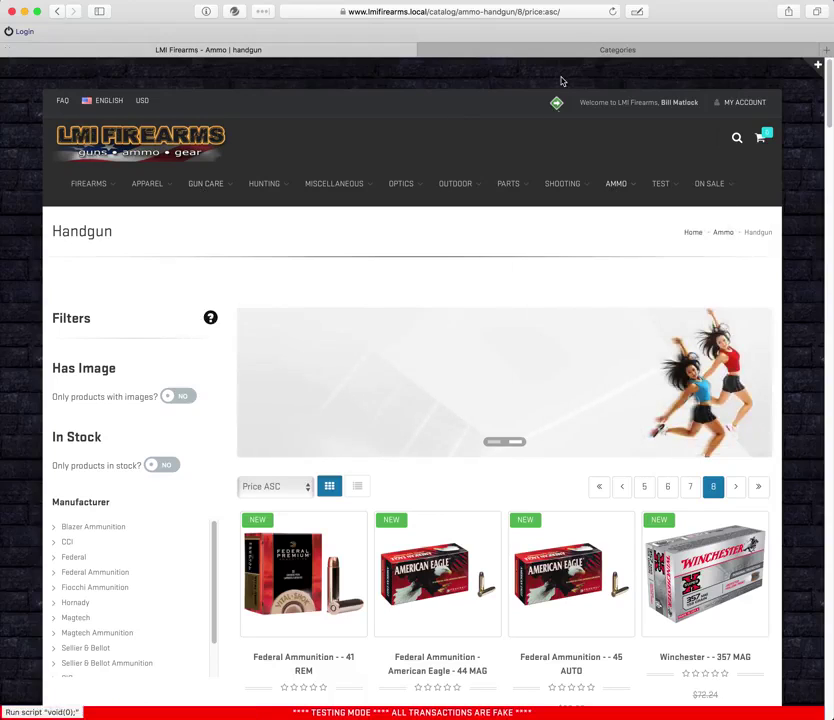
click(585, 50)
scroll(640, 186, up, 5)
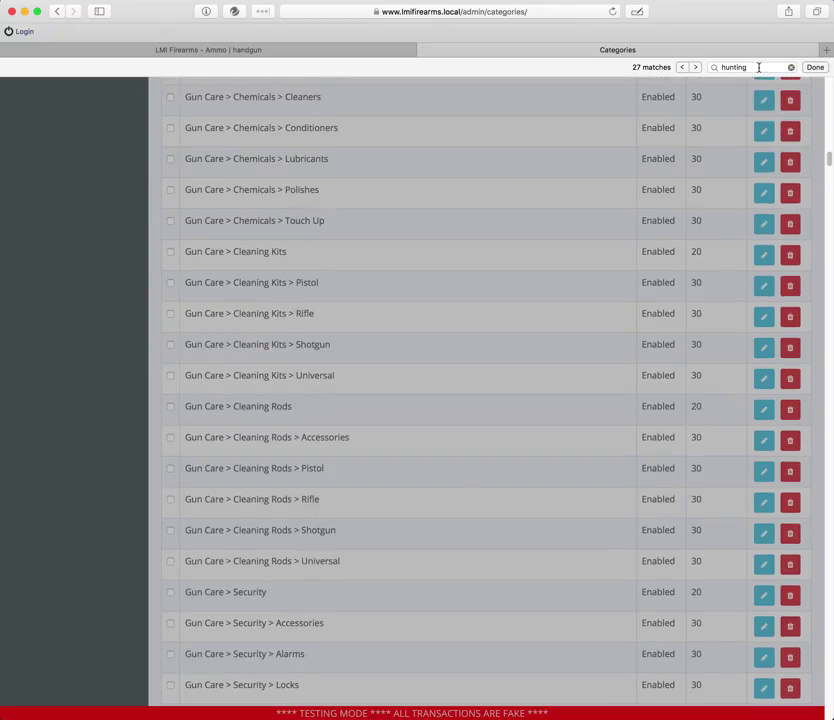
click(813, 67)
drag(830, 130, 822, 48)
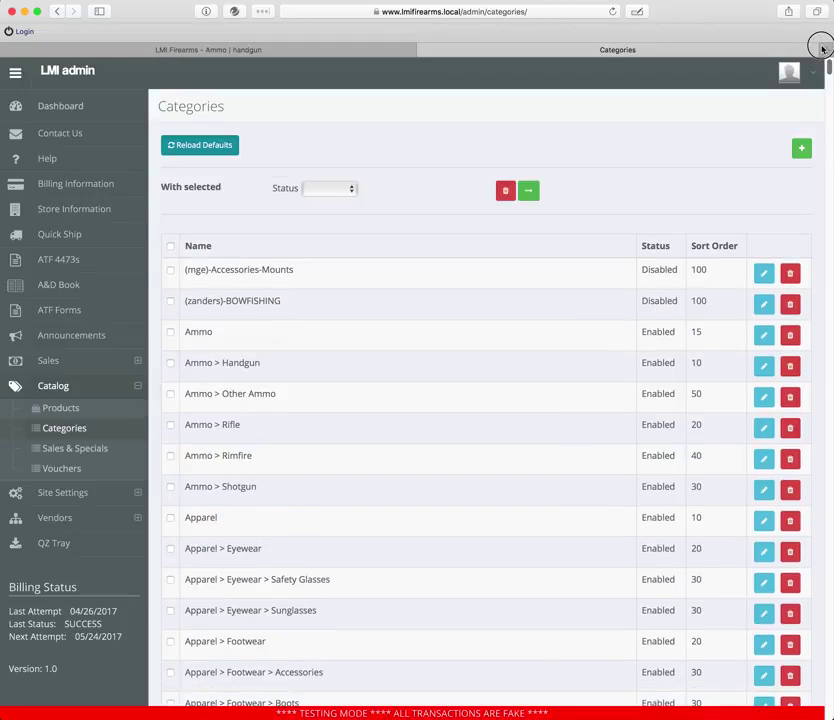
- Compare the order setting in the Ammo category's edit form with Ammo's position in the storefront menu, leaving the form unsaved
click(762, 333)
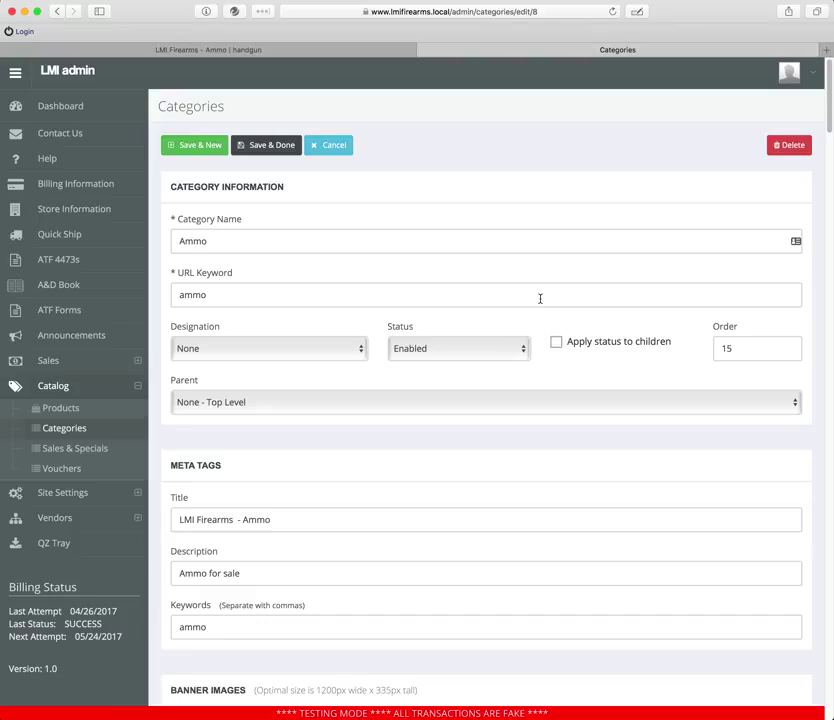
click(223, 50)
mouse_move(120, 190)
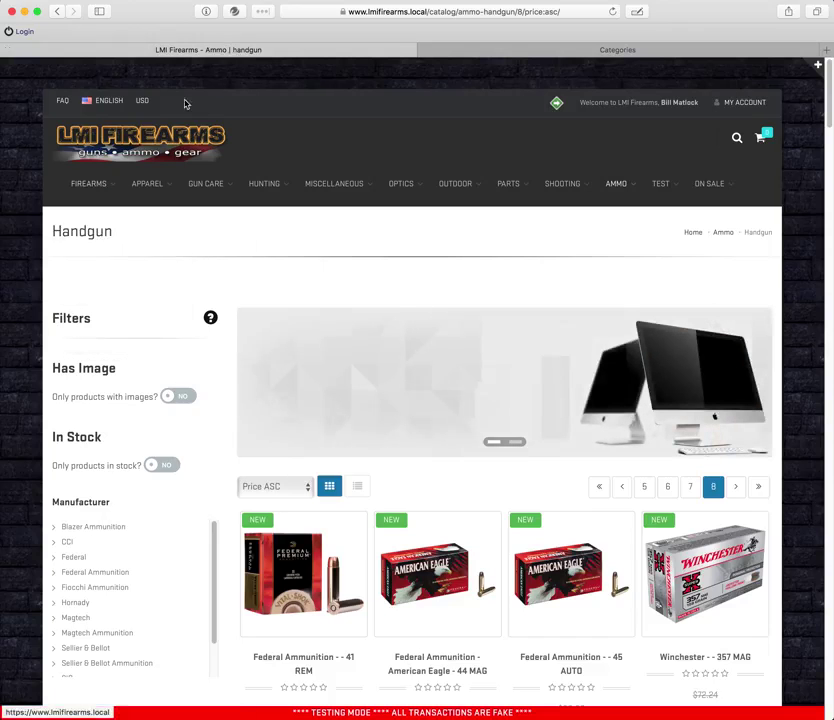
mouse_move(524, 196)
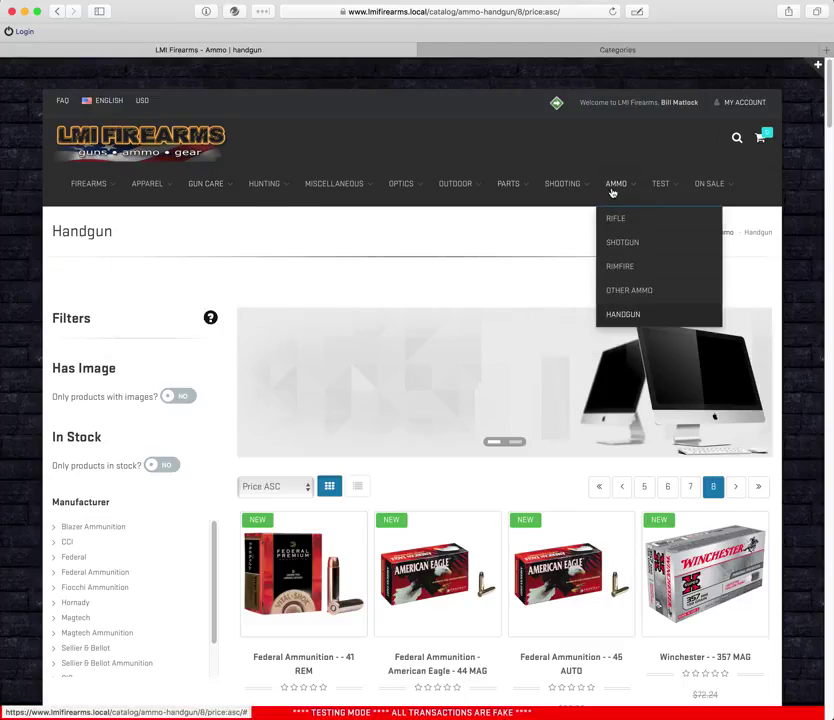
mouse_move(612, 183)
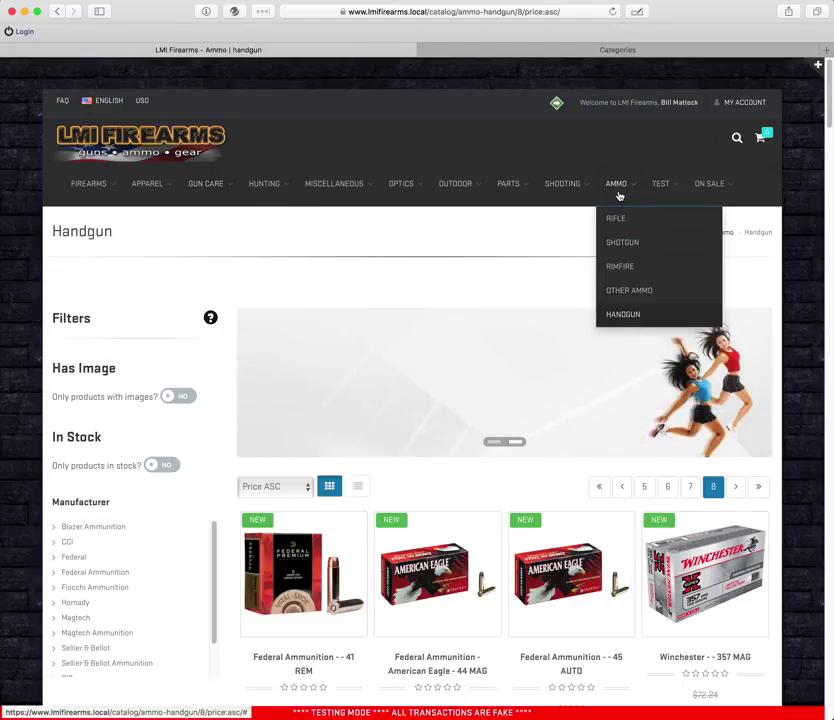
click(606, 50)
click(334, 145)
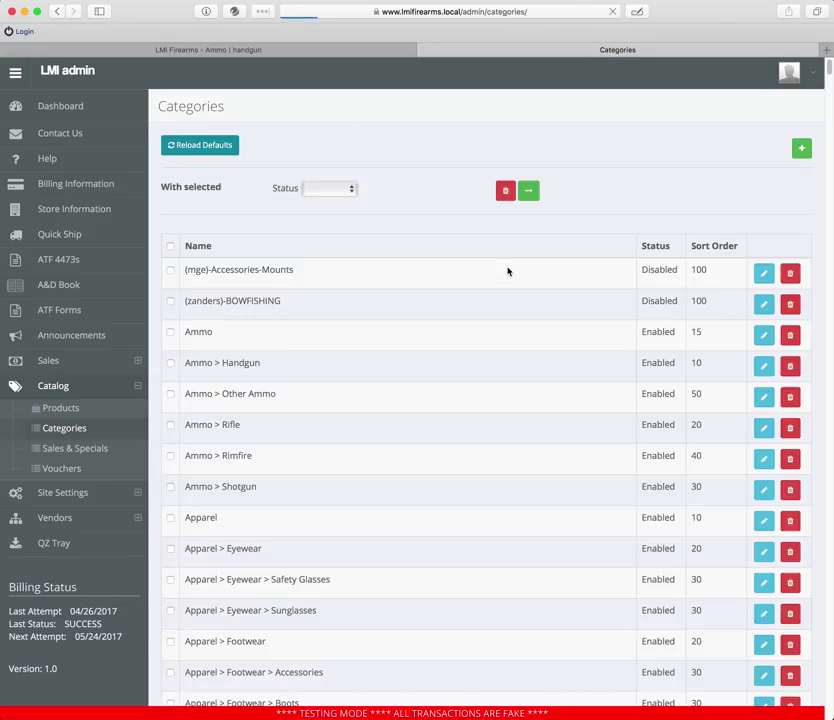
- Search the category list page for "firearms" and review the sort order of the top-level Firearms category
scroll(432, 433, down, 10)
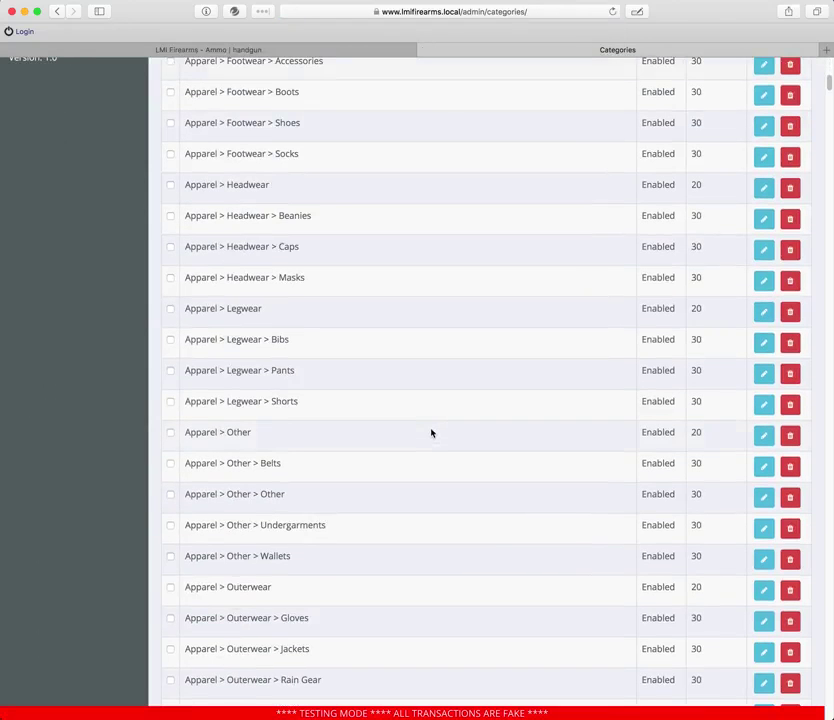
key(super+f)
text(fireamr)
key(BackSpace)
key(BackSpace)
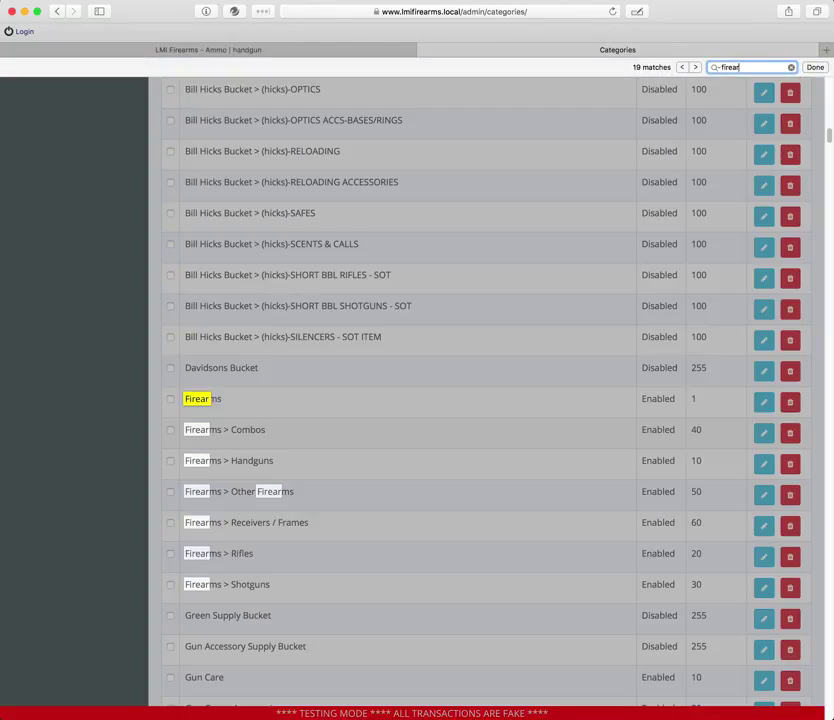
text(rms)
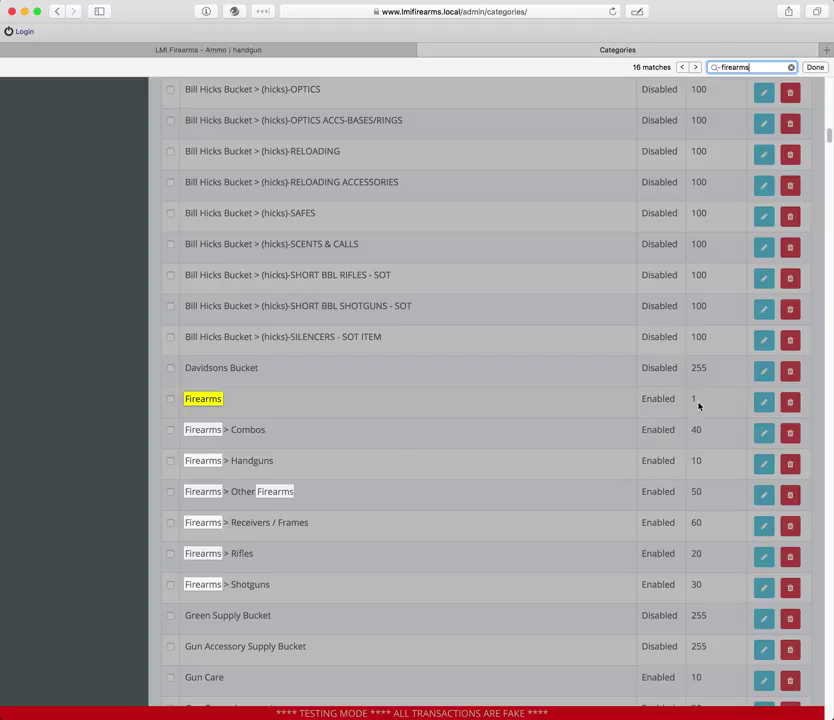
- Find the top-level Ammo category in the admin list, set its order to 2 and save it
drag(770, 70, 694, 61)
text(ammo)
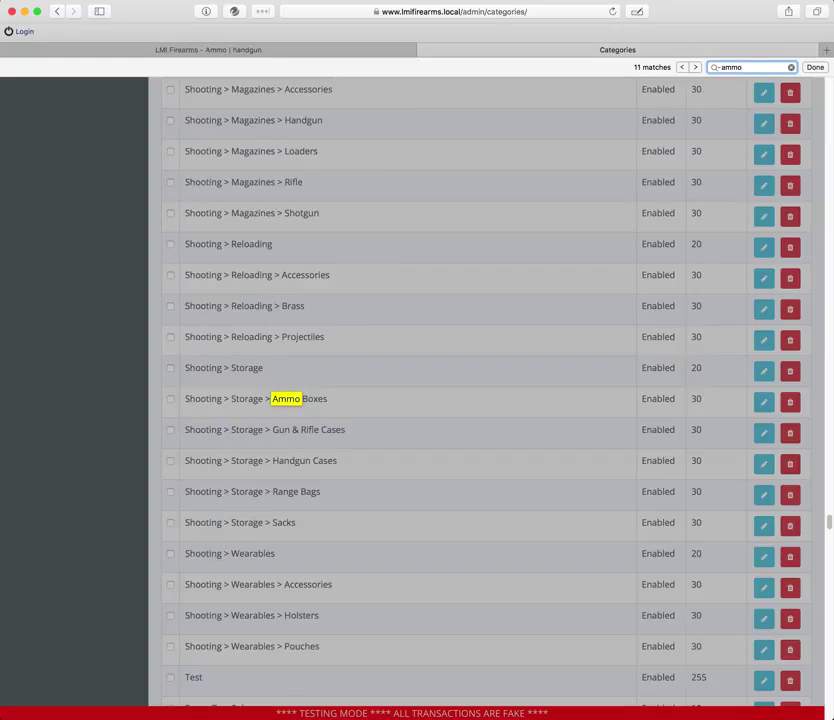
scroll(600, 130, up, 5)
click(681, 67)
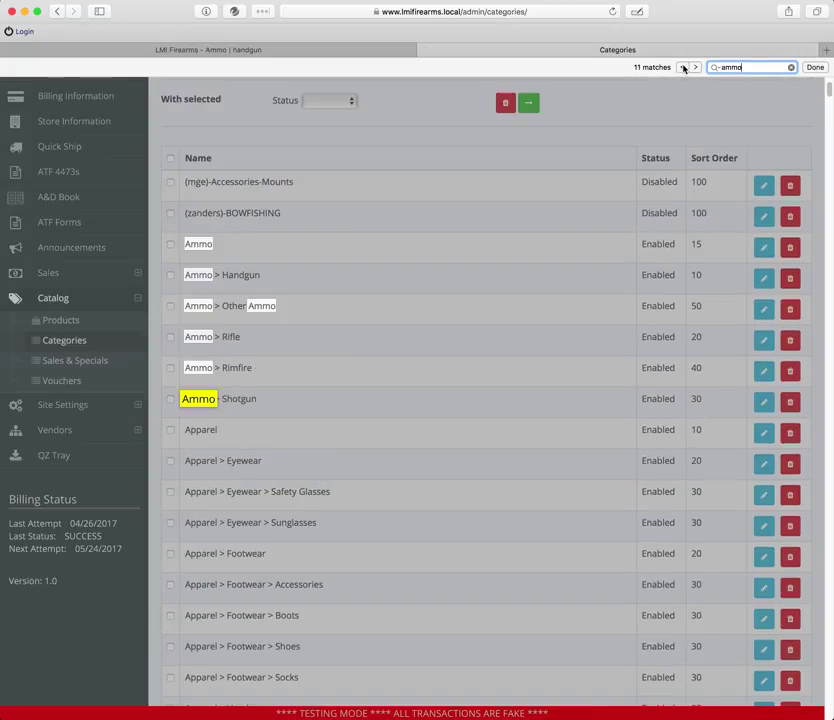
click(763, 246)
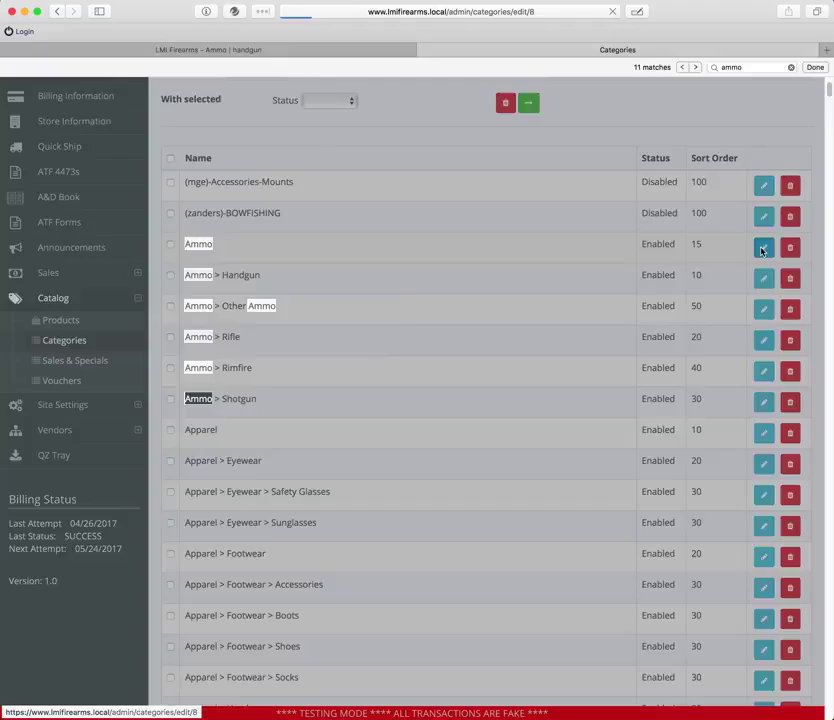
double_click(726, 348)
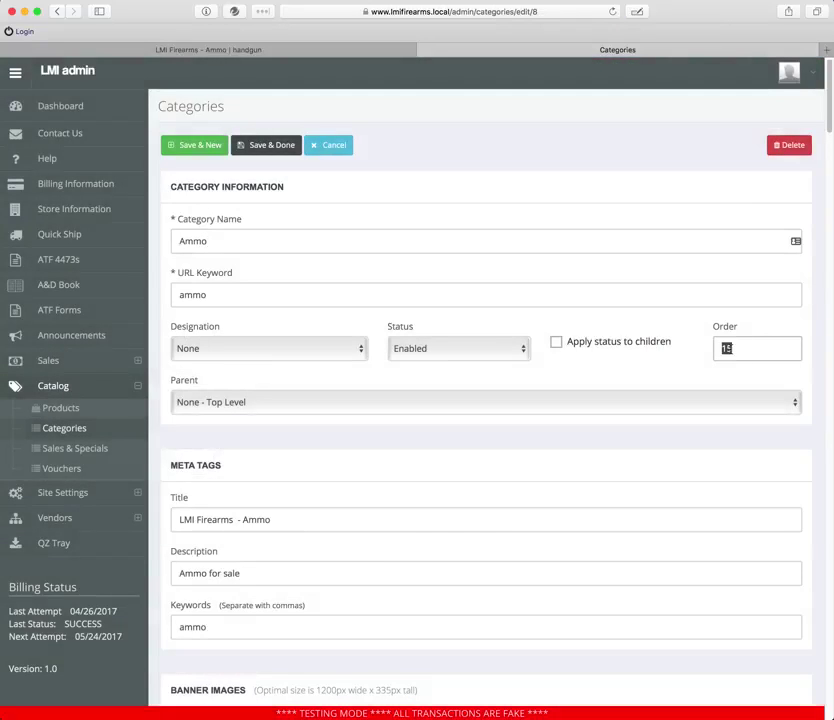
text(2)
click(264, 143)
- Reload the storefront page and check Ammo's position relative to Firearms and Apparel in the menu
click(257, 51)
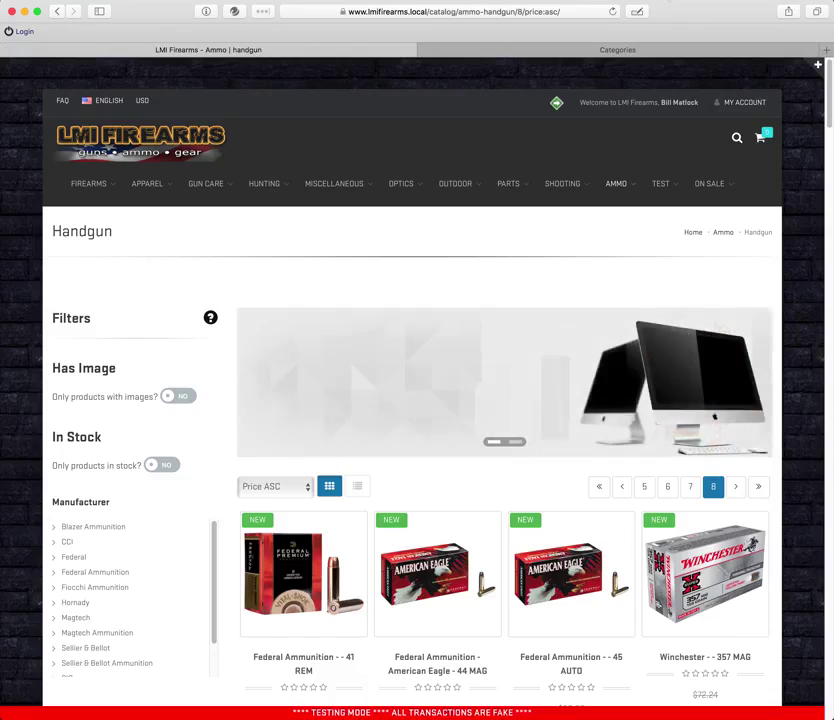
click(613, 11)
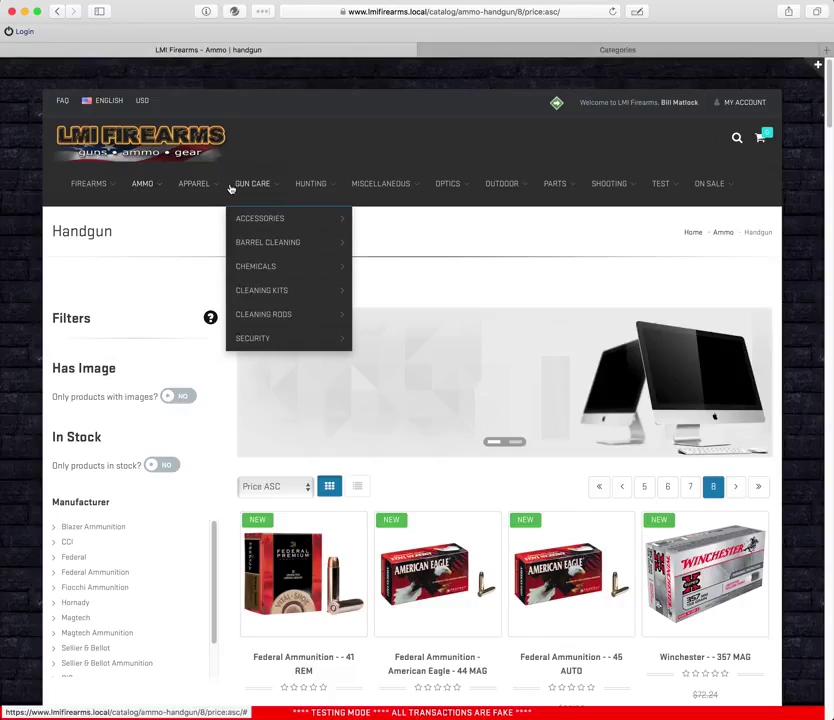
mouse_move(203, 190)
- Set the top-level Apparel category's order to 5 in the admin and save it
click(629, 50)
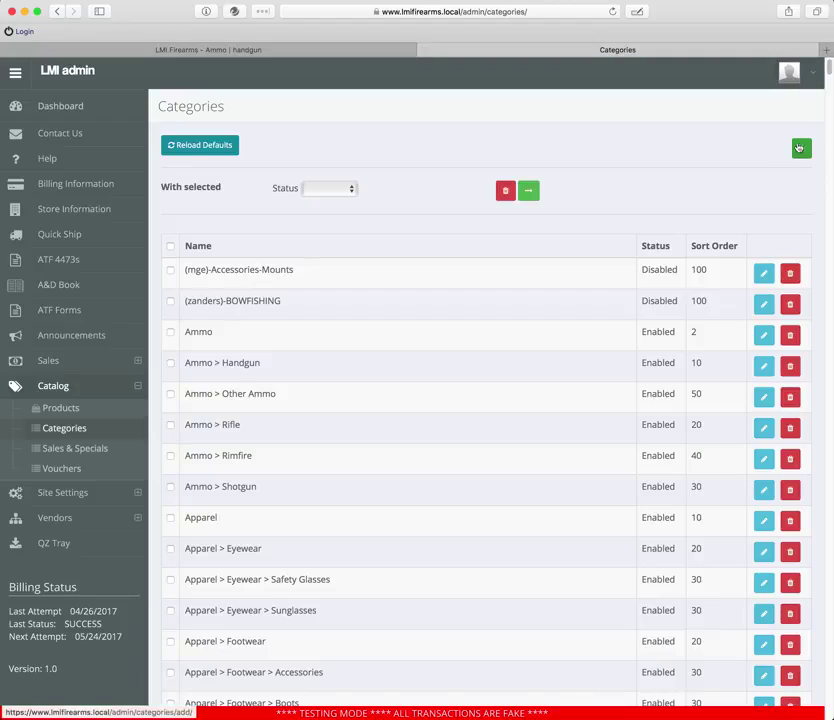
key(super+f)
text(a)
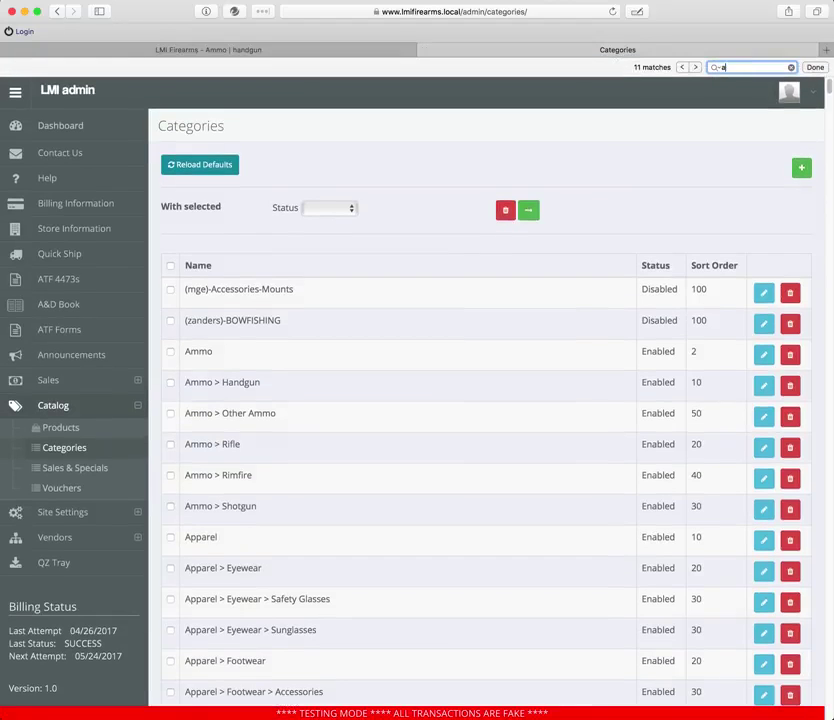
text(pp)
click(764, 540)
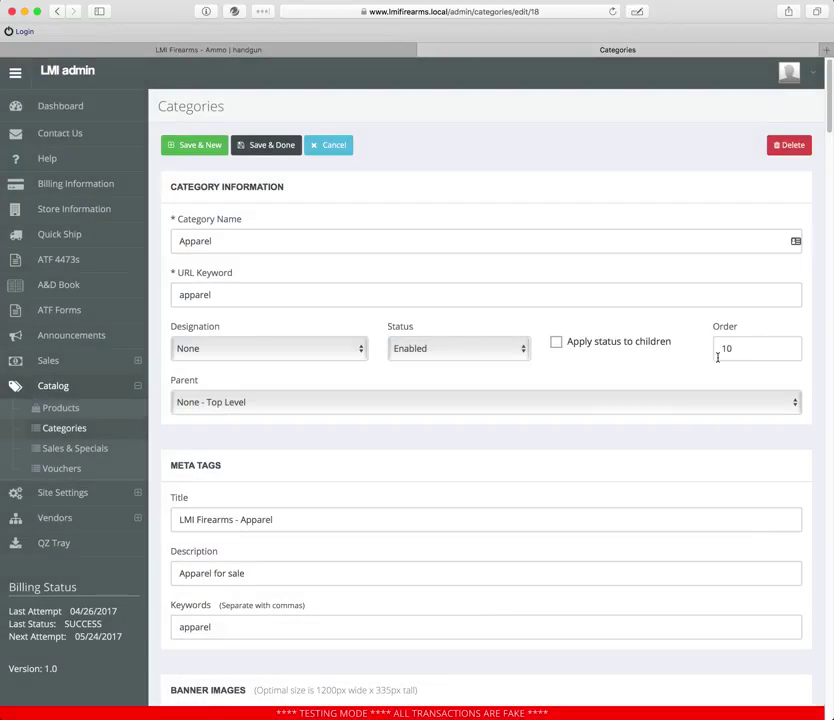
double_click(738, 350)
text(5)
click(246, 142)
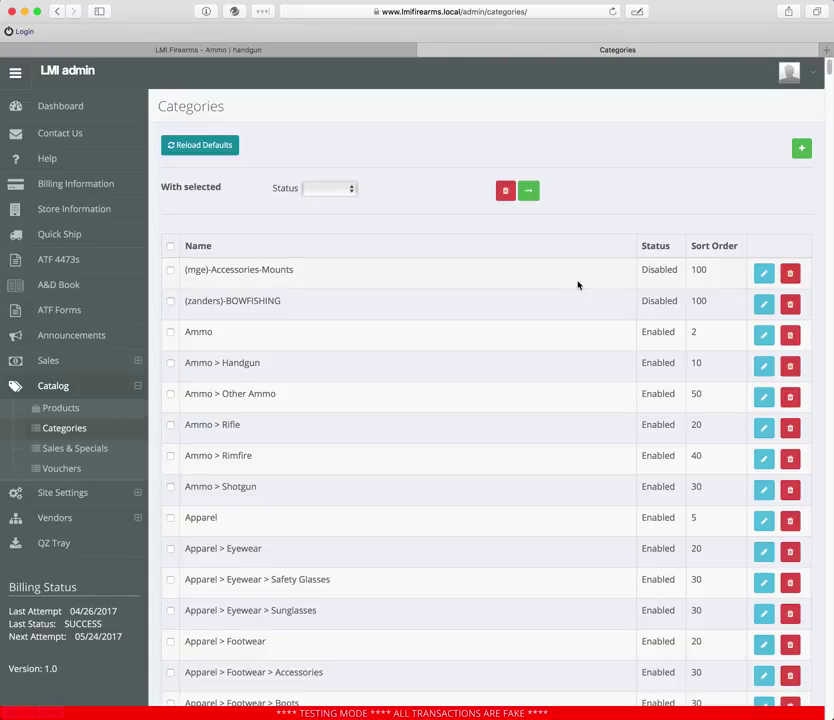
- Search the category list for "ammo", set the top-level Ammo category's order to 6 and save it
key(super+f)
text(a)
key(BackSpace)
text(mmo)
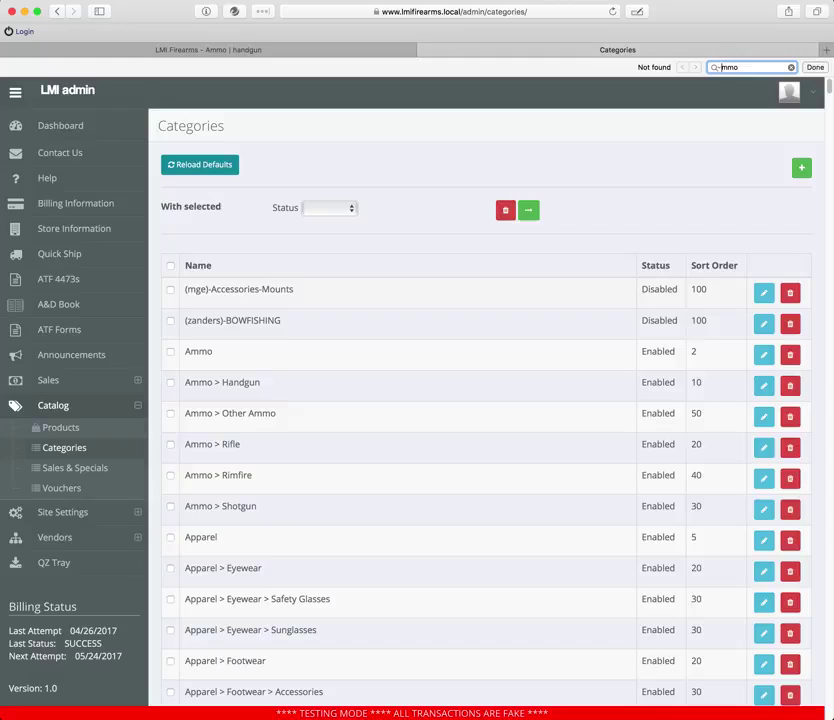
text(a)
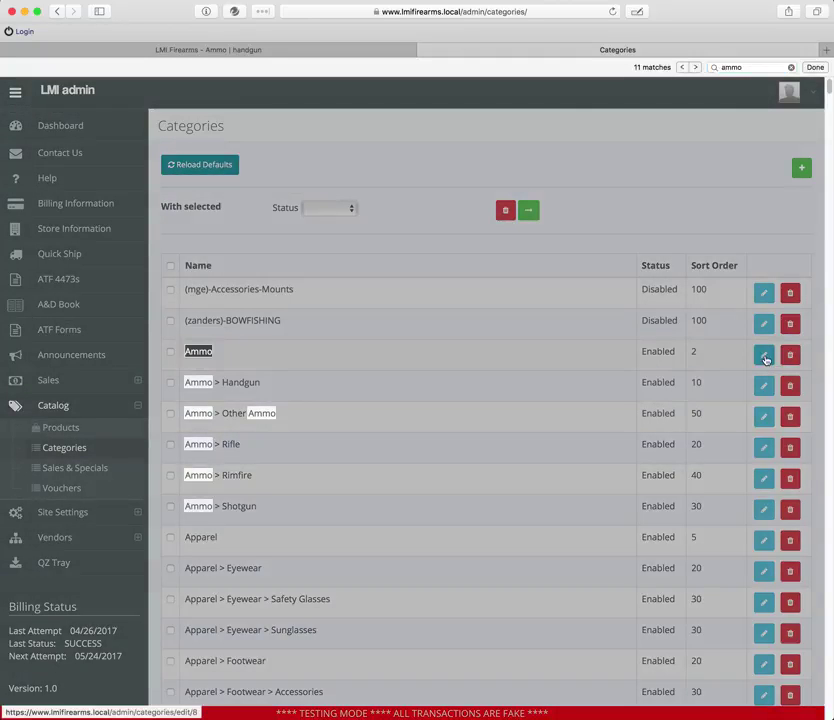
click(765, 357)
double_click(752, 350)
text(6)
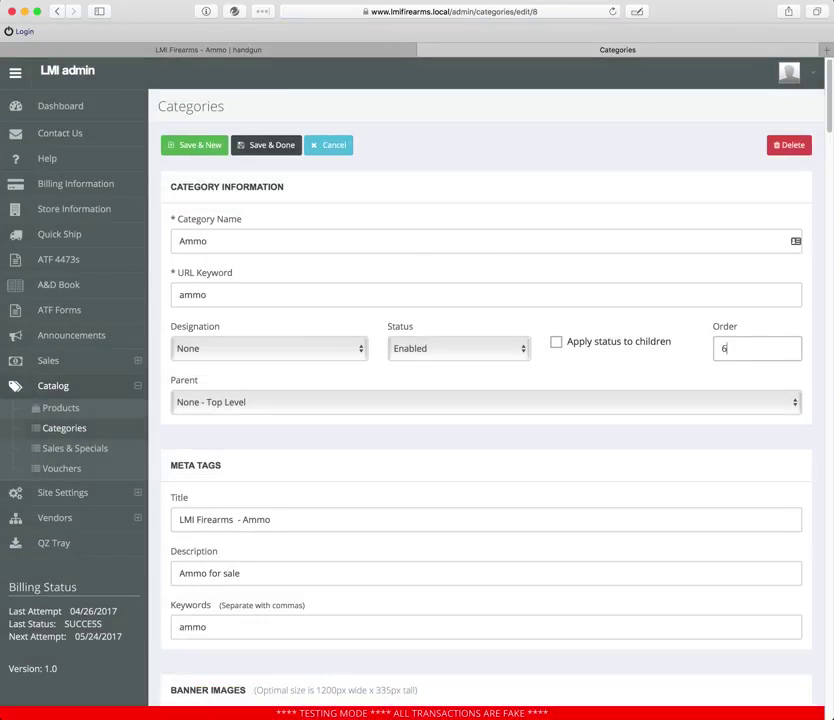
key(Return)
- Reload the storefront page and check the order of Apparel and Ammo in the menu
click(250, 50)
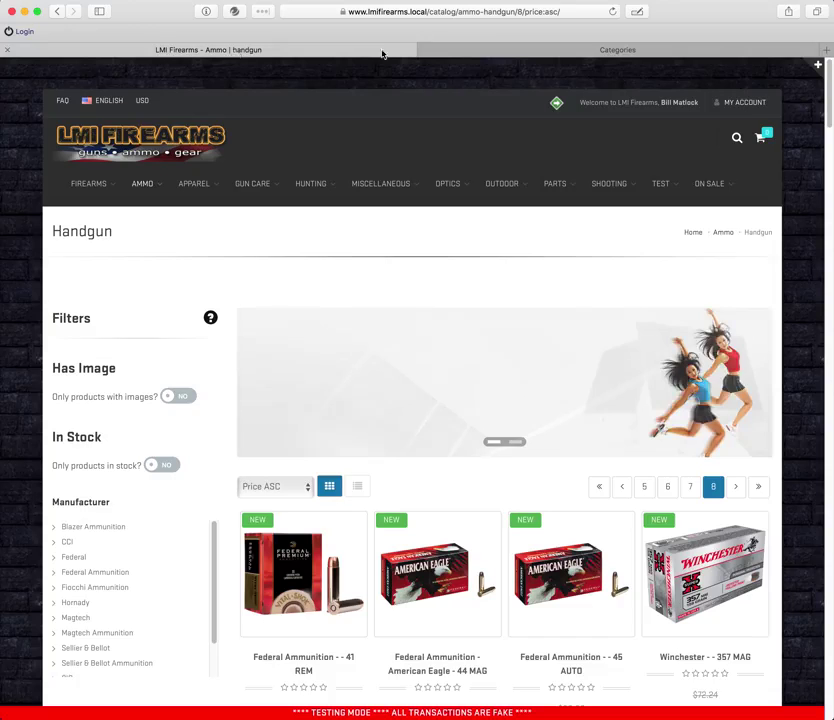
click(612, 11)
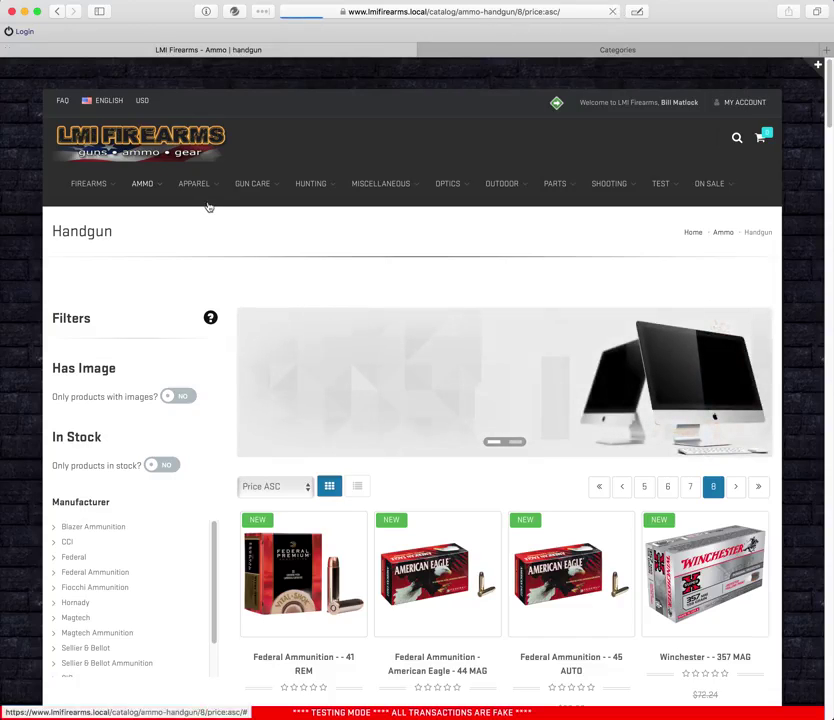
mouse_move(162, 194)
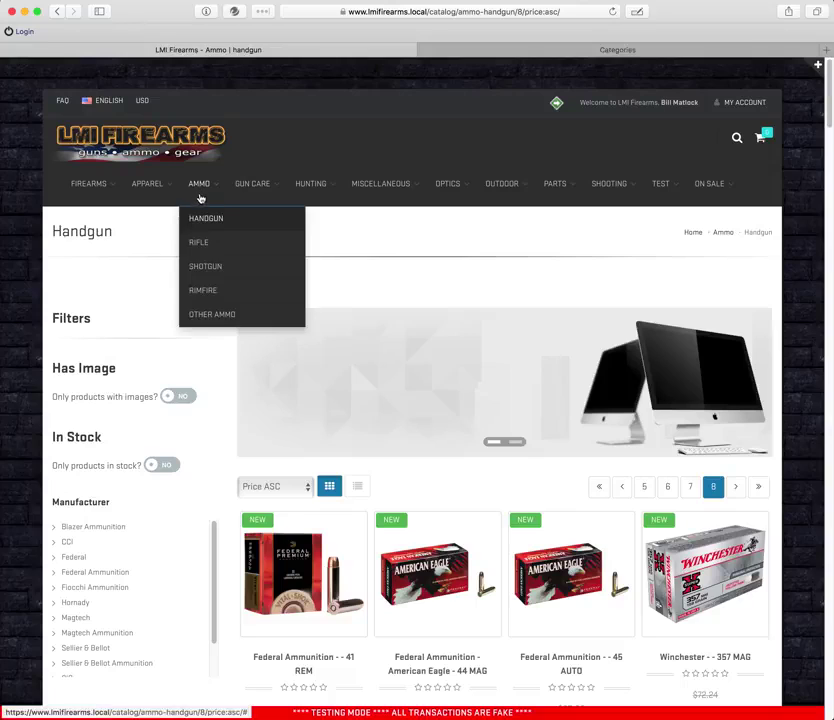
- Examine the nested subcategories under Gun Care, Optics, Parts and Shooting in the storefront menu
mouse_move(266, 183)
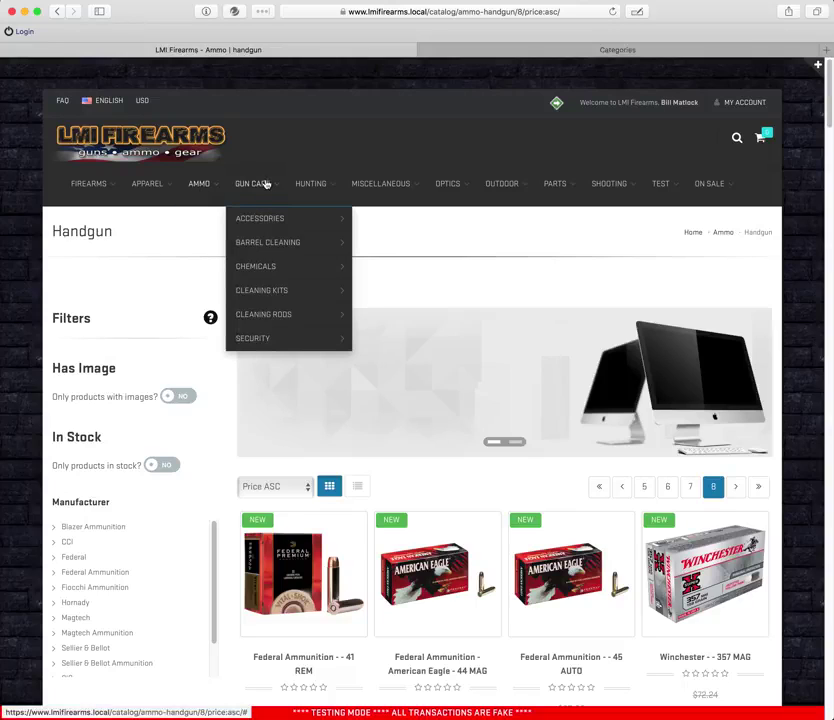
mouse_move(270, 214)
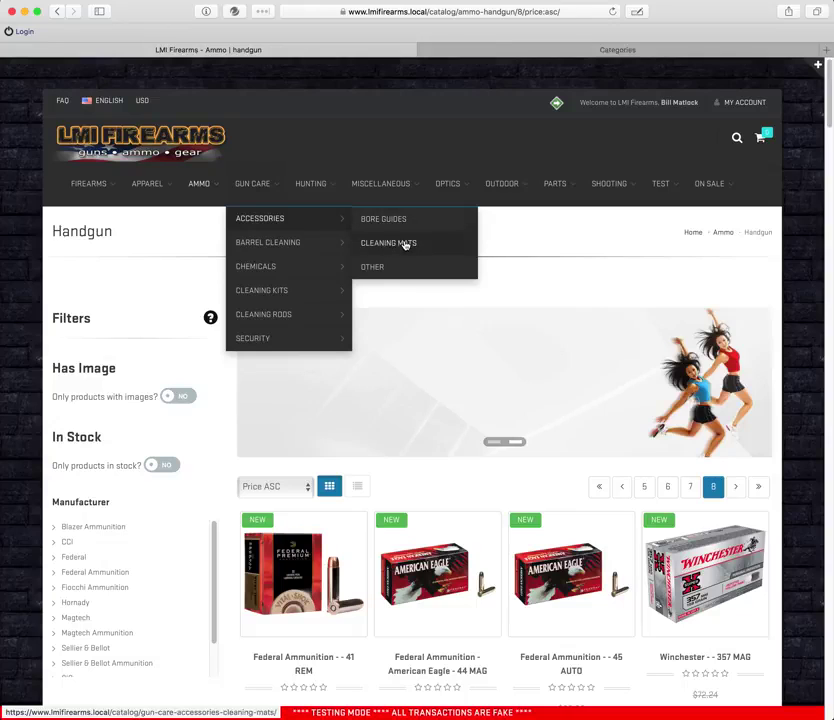
mouse_move(462, 204)
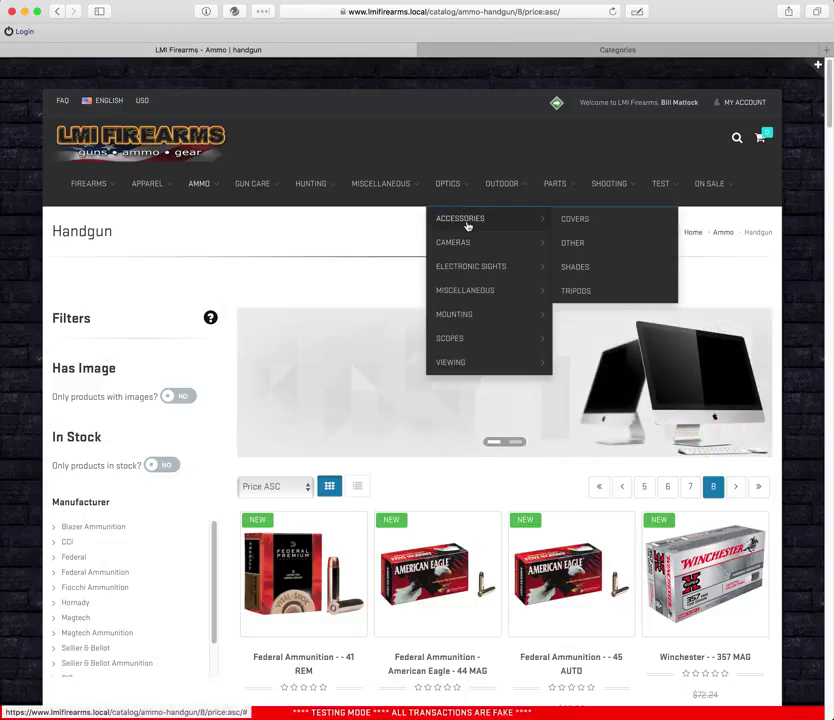
mouse_move(569, 193)
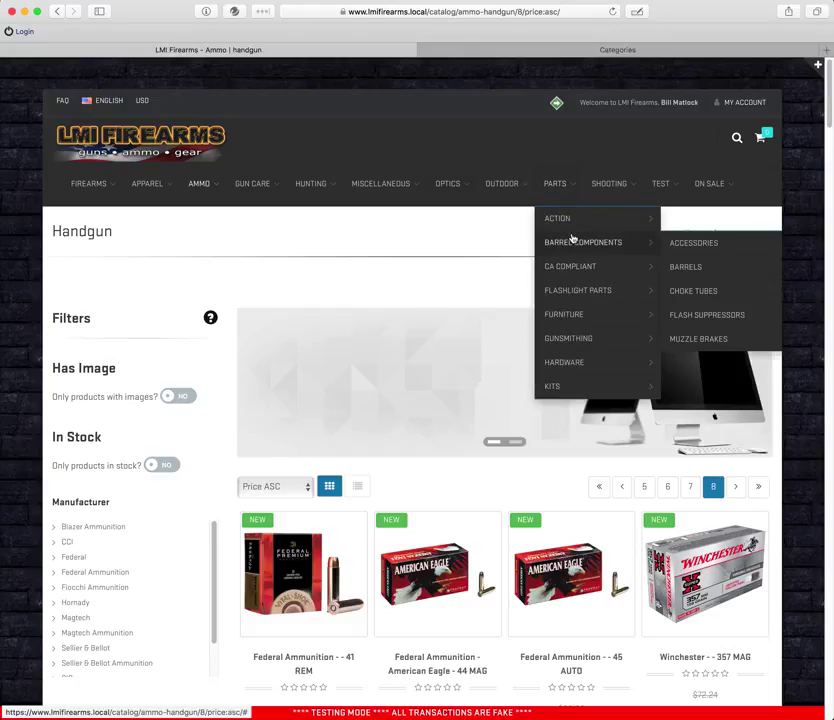
mouse_move(571, 355)
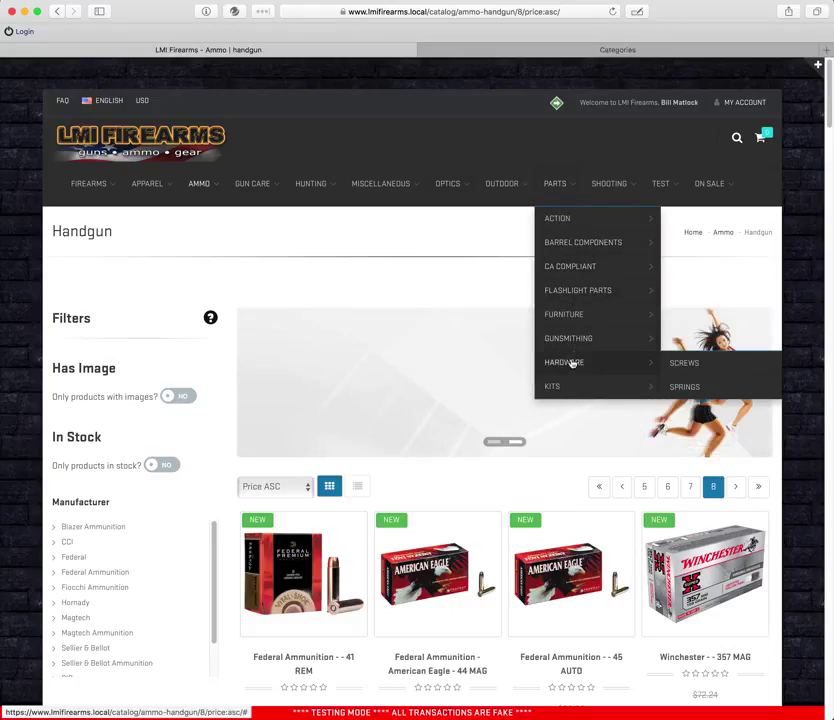
mouse_move(606, 187)
mouse_move(618, 242)
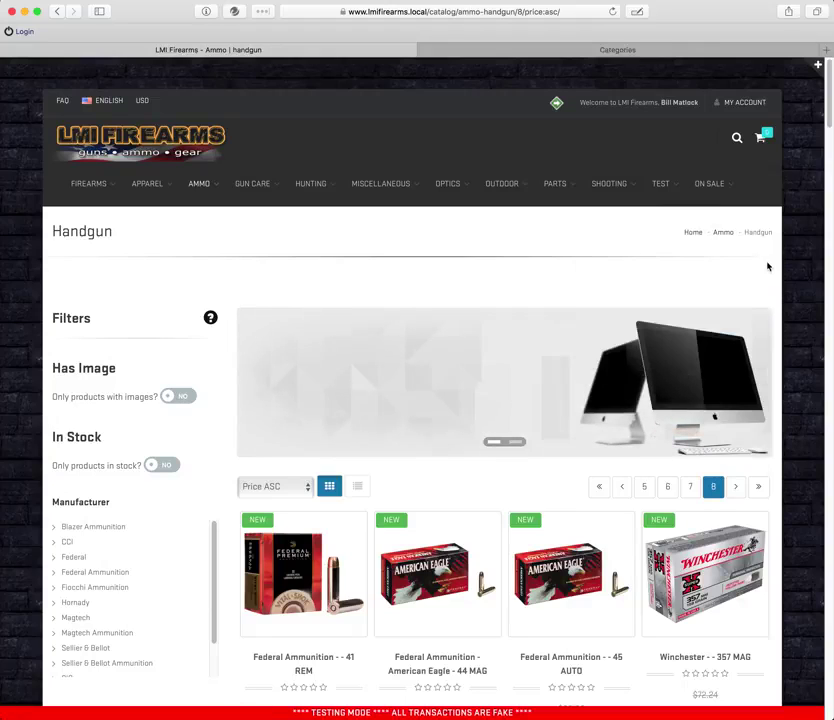
- Switch to the admin, cancel the blank new-category form and look over the category list with its status and sort order values
click(619, 50)
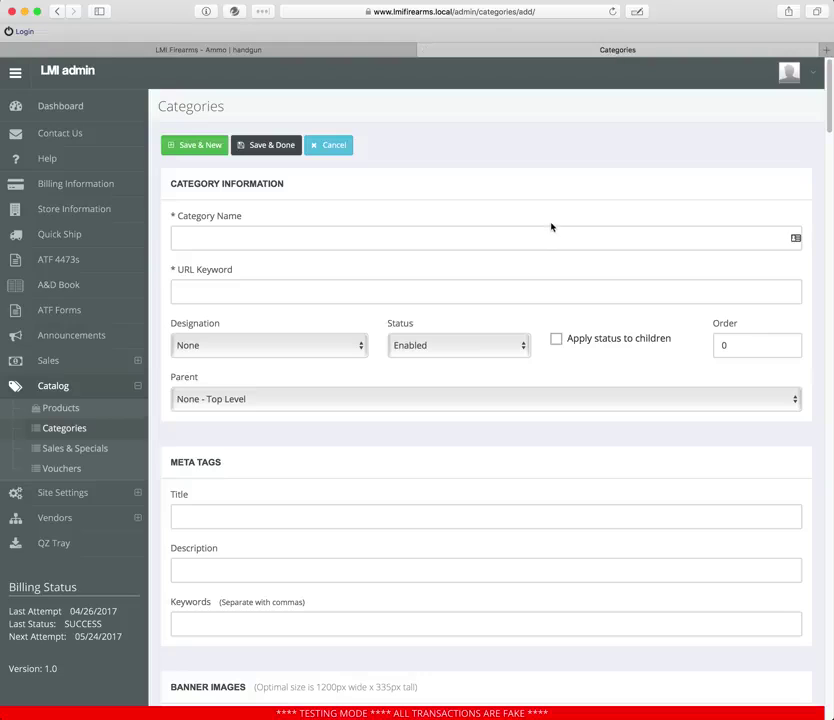
click(343, 150)
scroll(398, 222, down, 1)
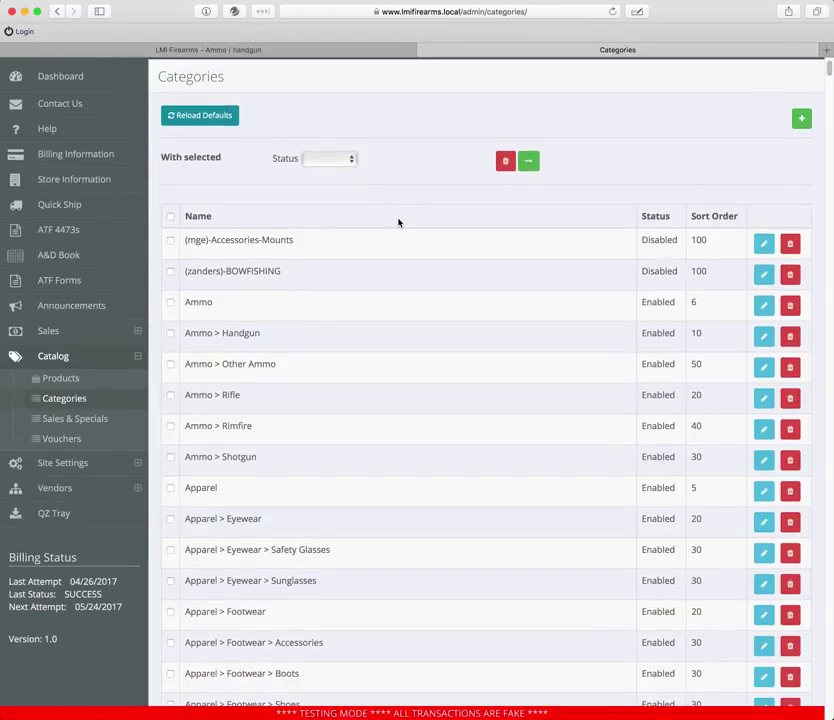
scroll(398, 222, down, 1)
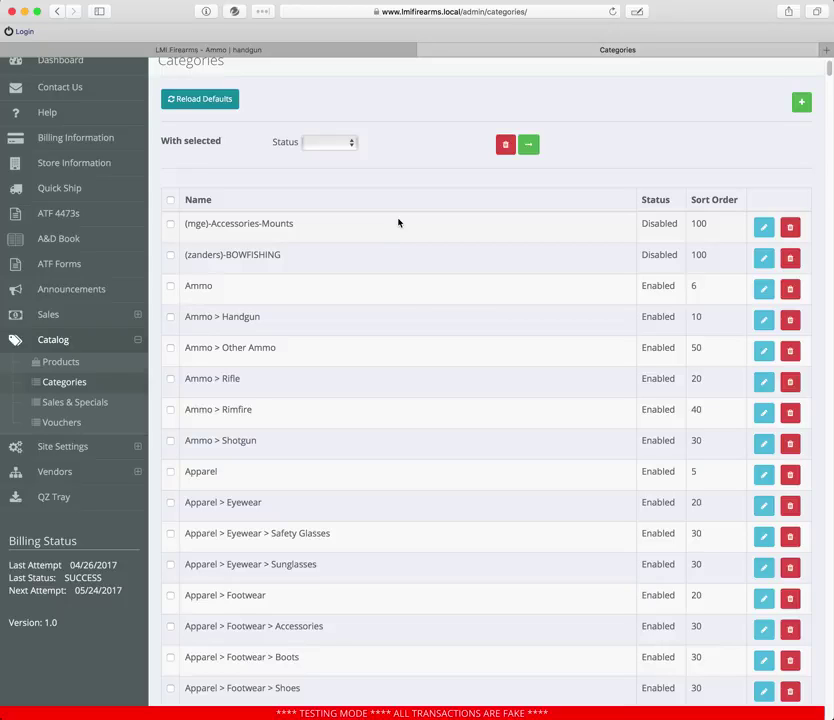
scroll(389, 292, down, 4)
scroll(389, 292, up, 5)
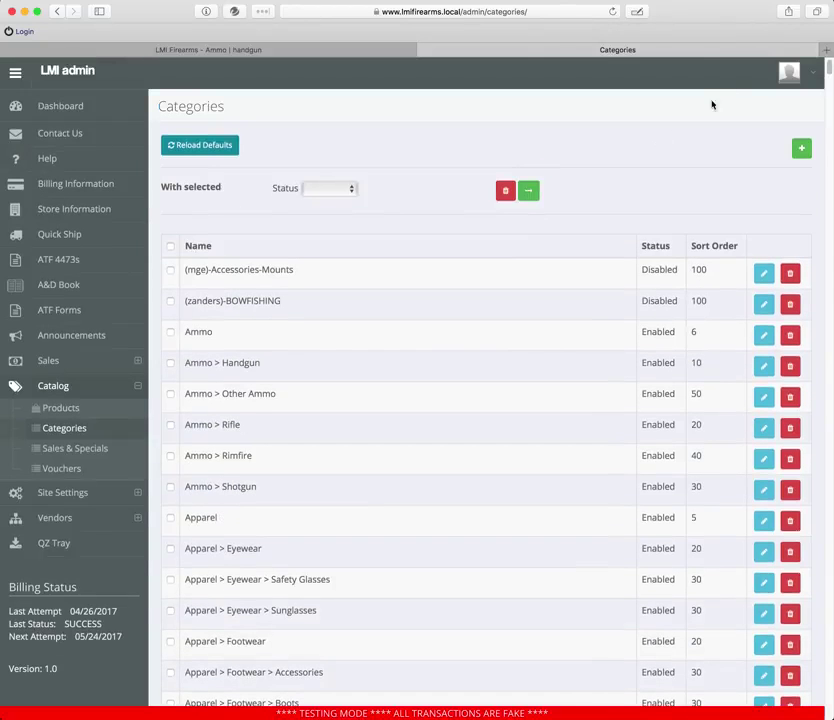
- Search the category list for "firearms", open the Firearms > Combos category to check its parent, and close it without changes
key(super+f)
text(firearms)
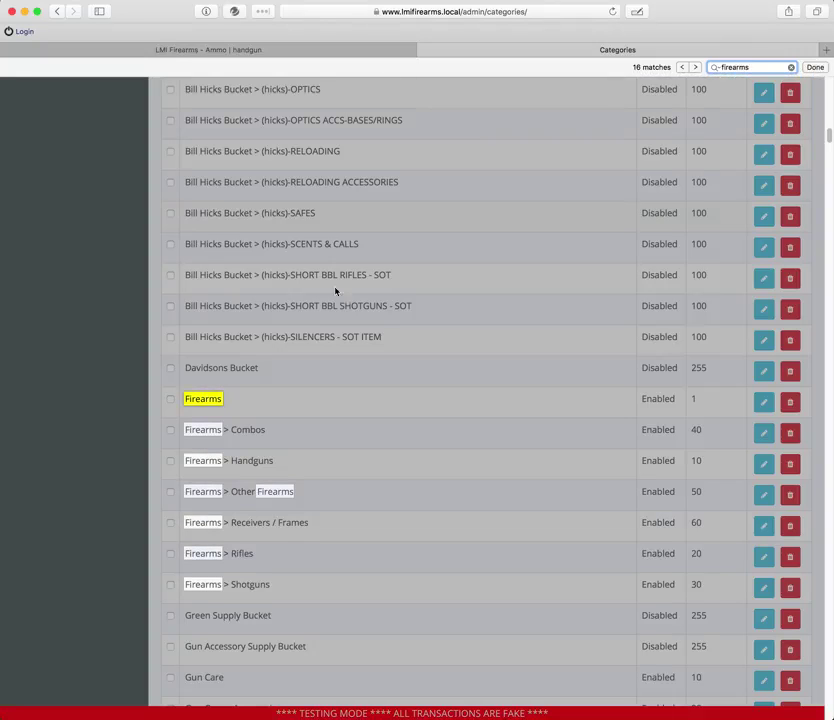
scroll(335, 291, down, 3)
click(369, 196)
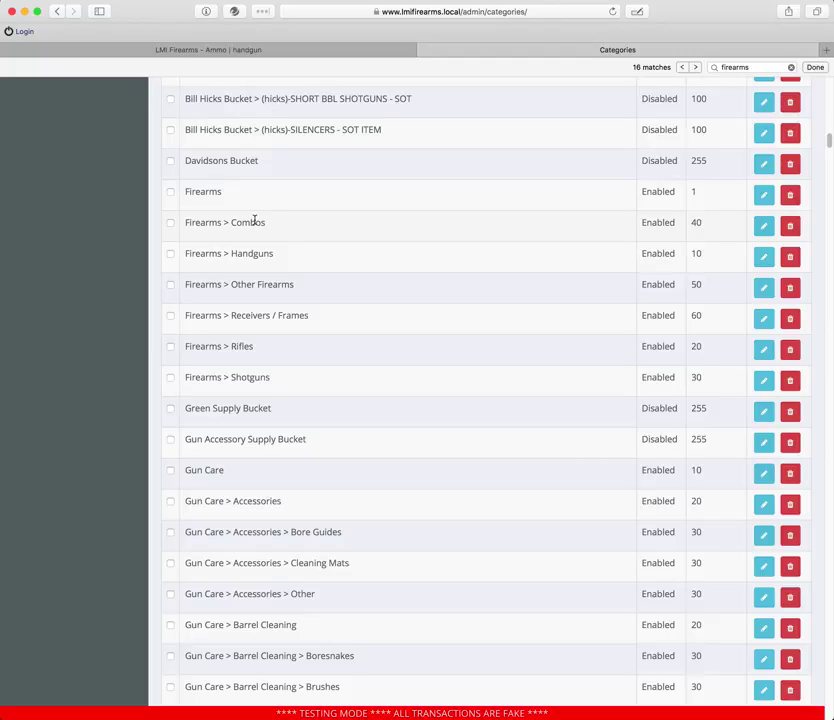
click(762, 227)
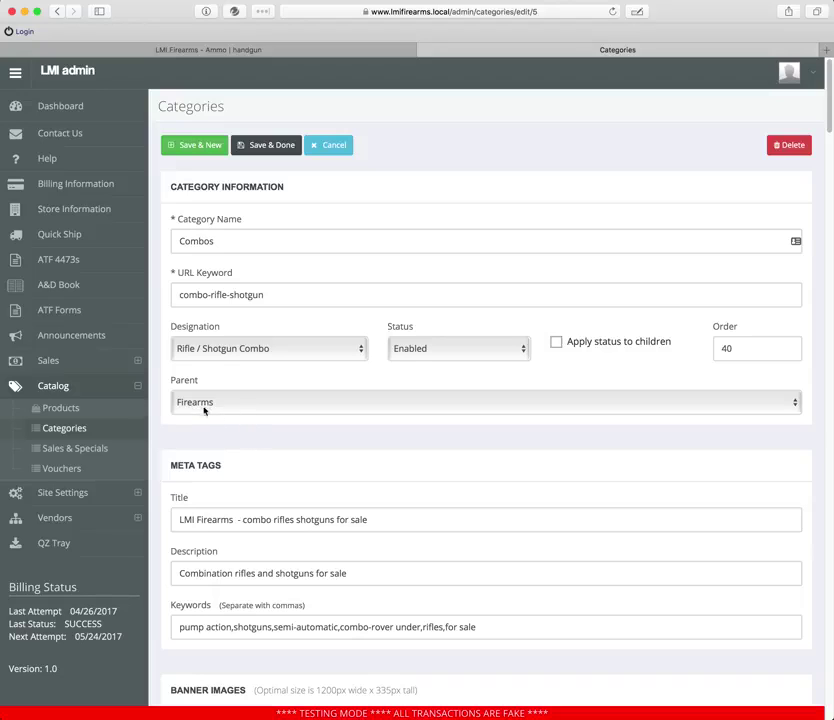
click(332, 151)
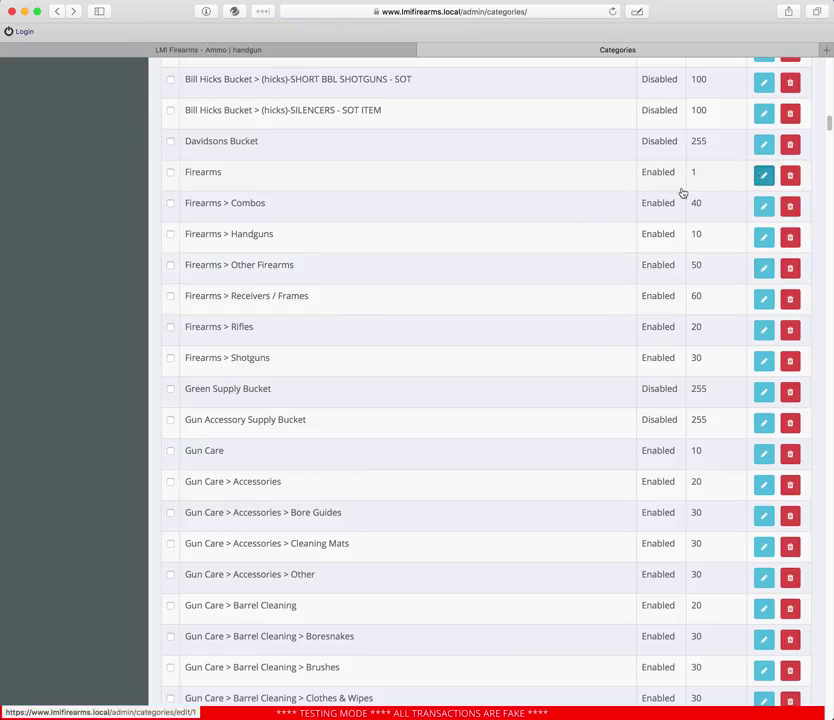
- Open the top-level Firearms category and review its parent setting and the available designation options
click(763, 176)
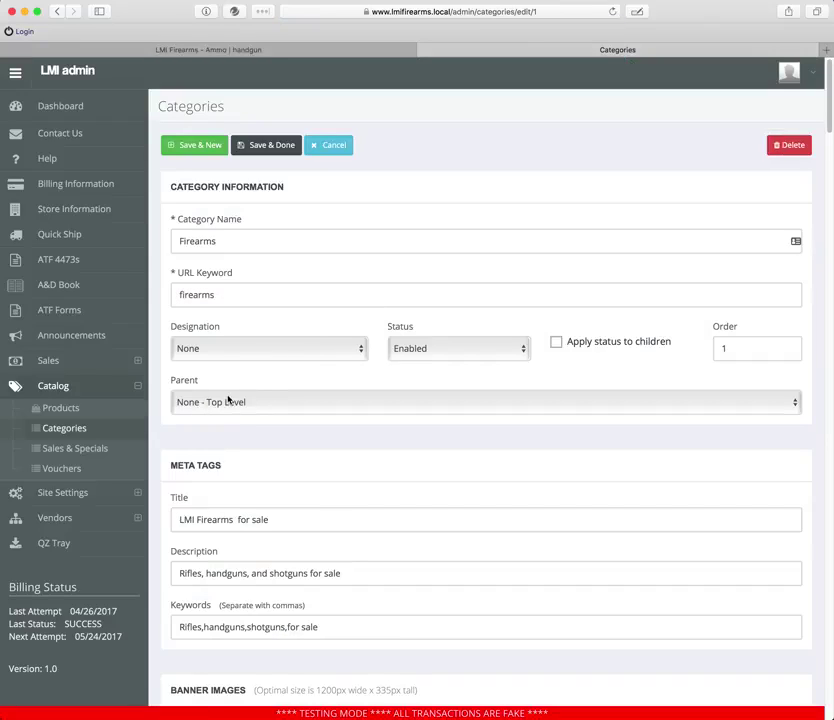
click(275, 354)
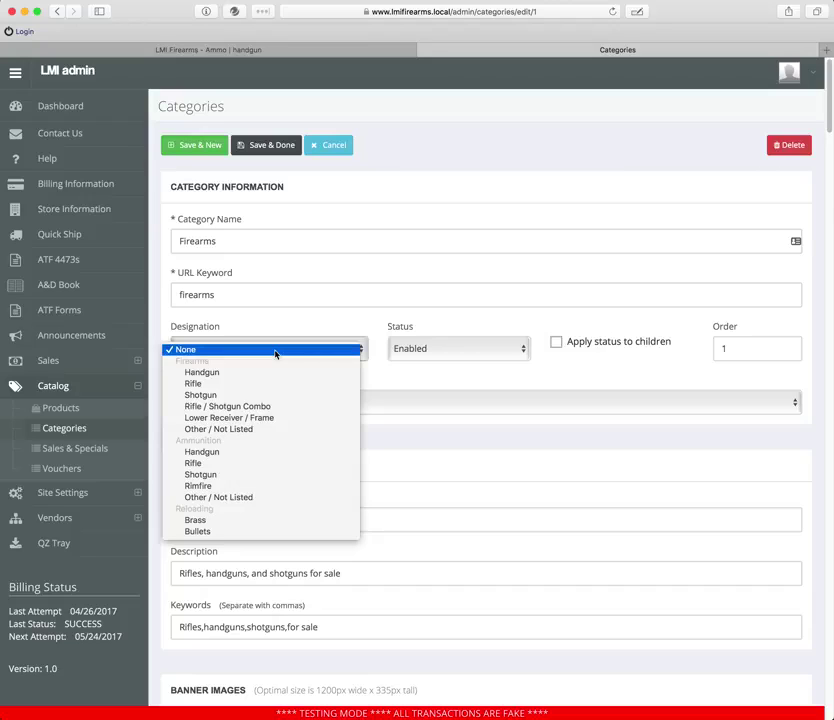
click(276, 352)
click(292, 348)
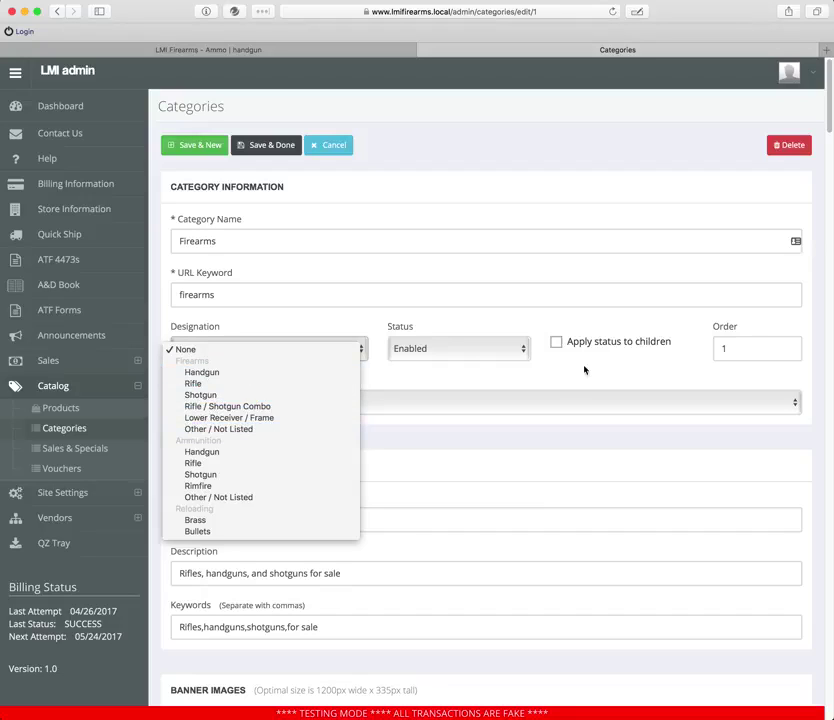
click(551, 378)
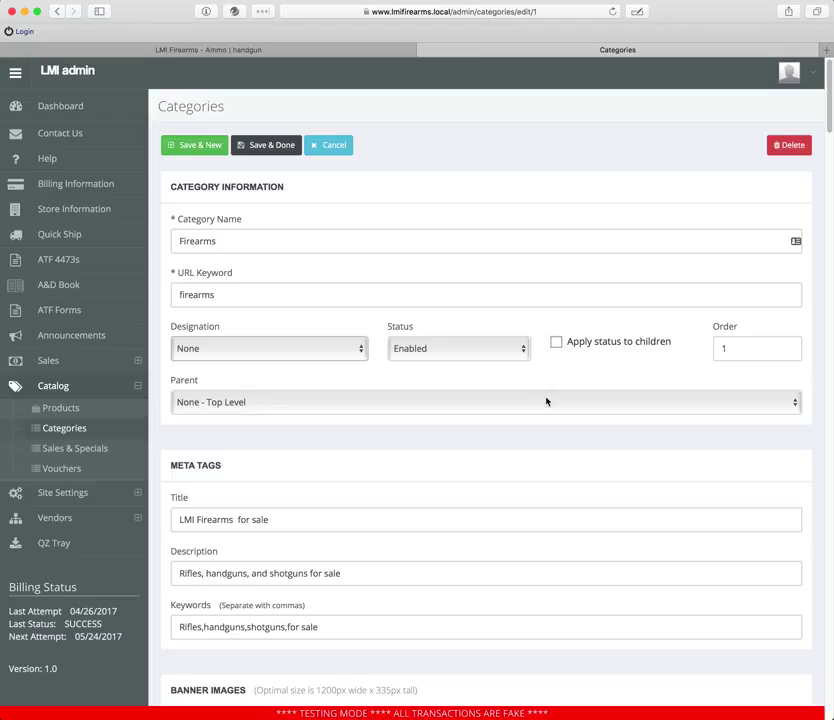
- Open the Burris product from the product list and check its FFL Required options without changing them
click(66, 409)
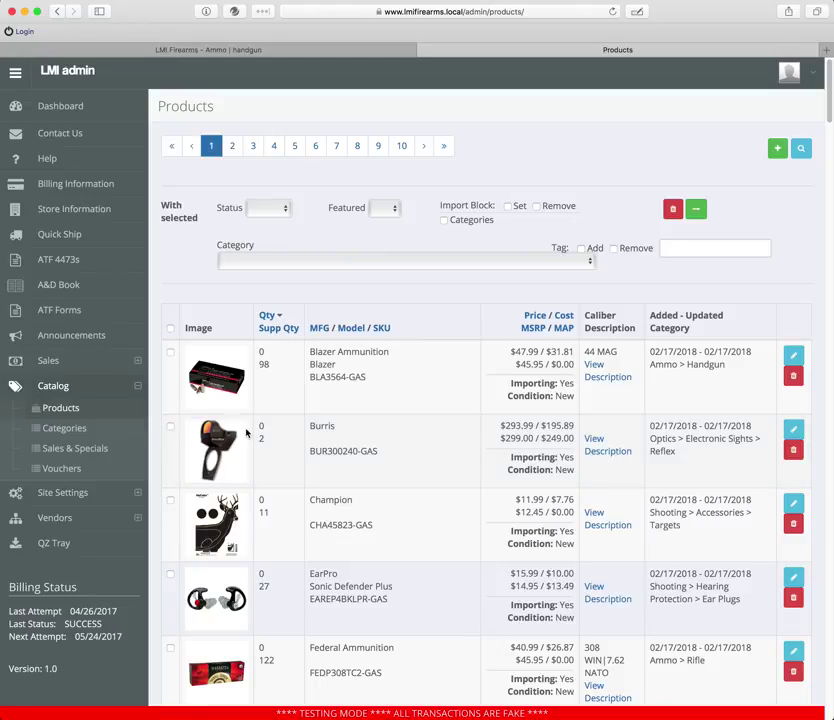
click(790, 430)
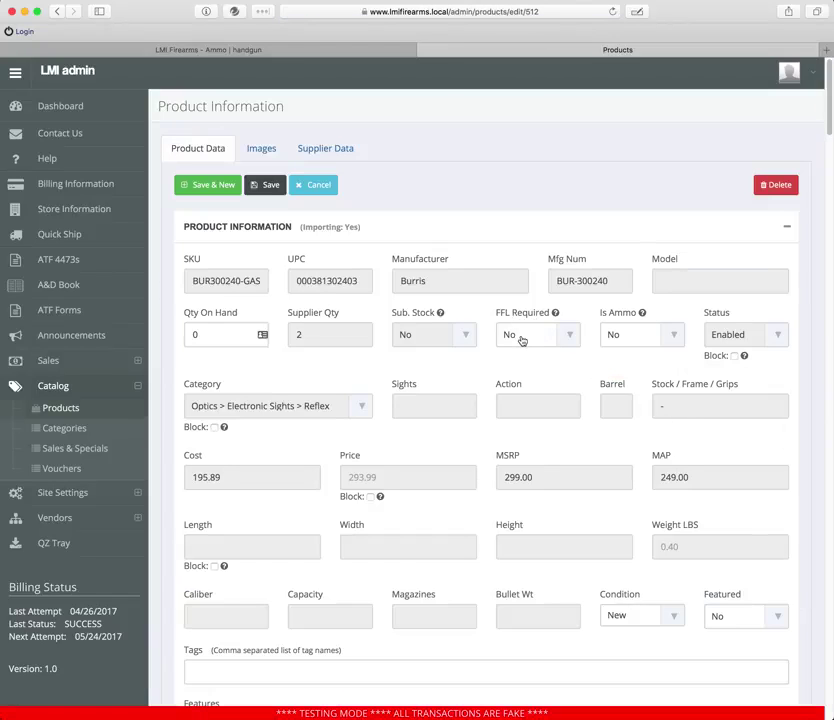
click(521, 340)
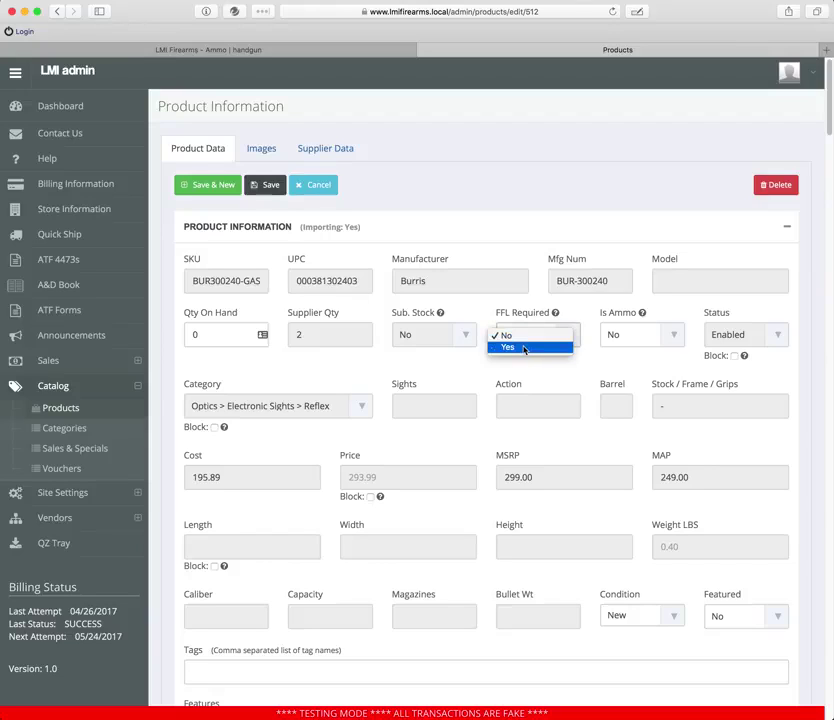
click(518, 369)
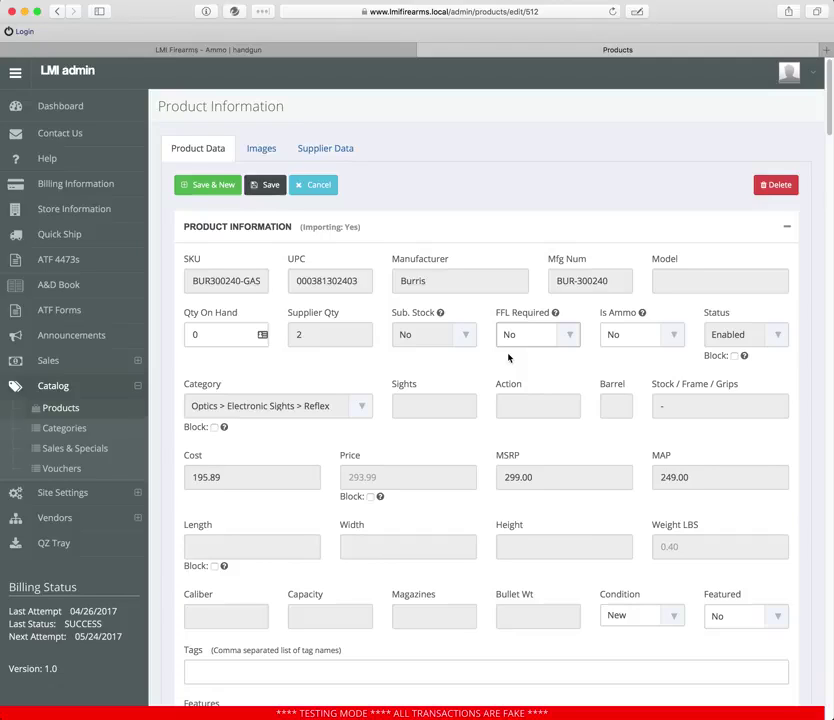
- Return to the Firearms category's edit page and review the firearm, ammunition and reloading designation options
key(super+bracketleft)
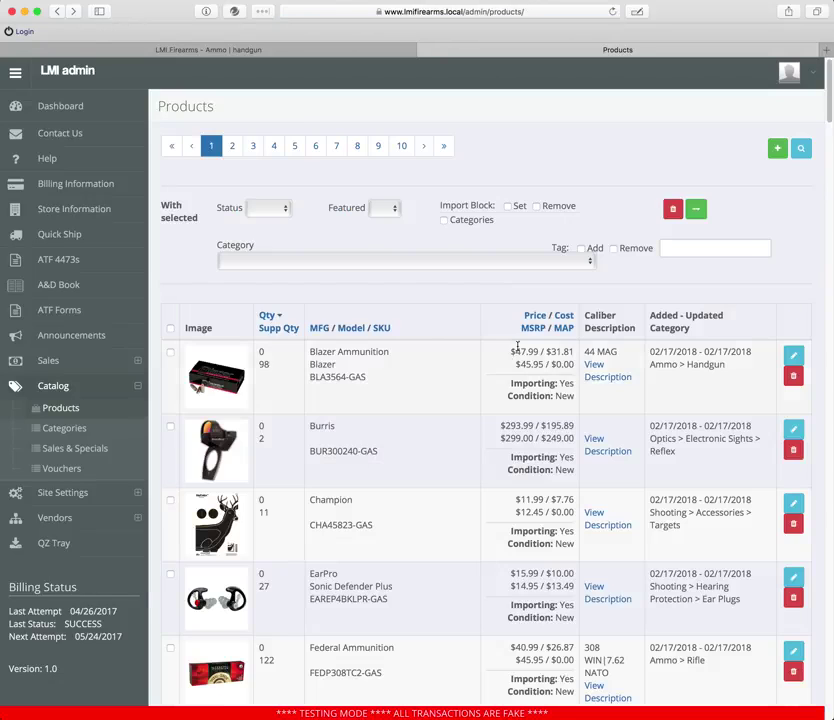
key(super+bracketleft)
click(269, 349)
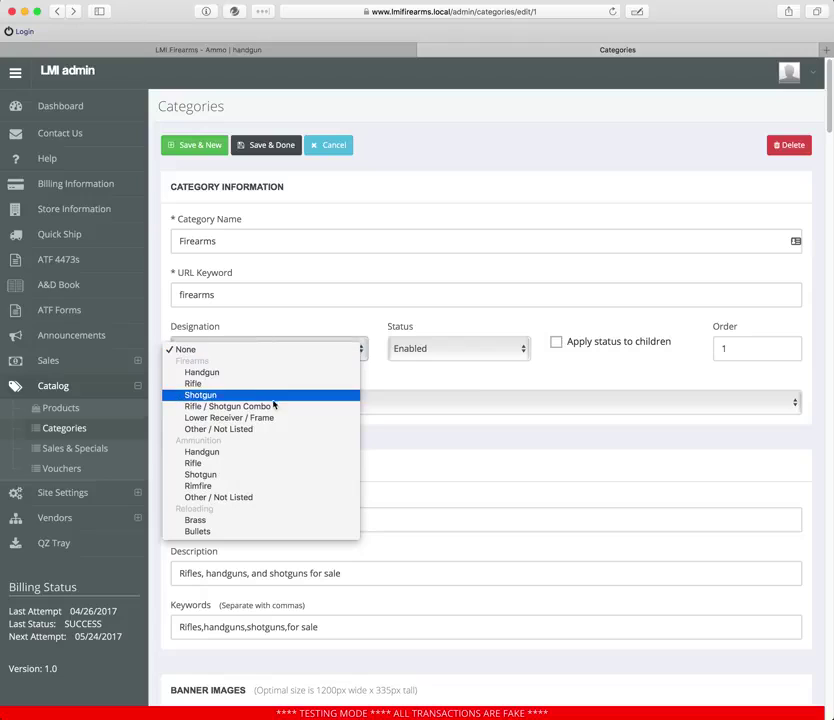
click(343, 347)
click(343, 347)
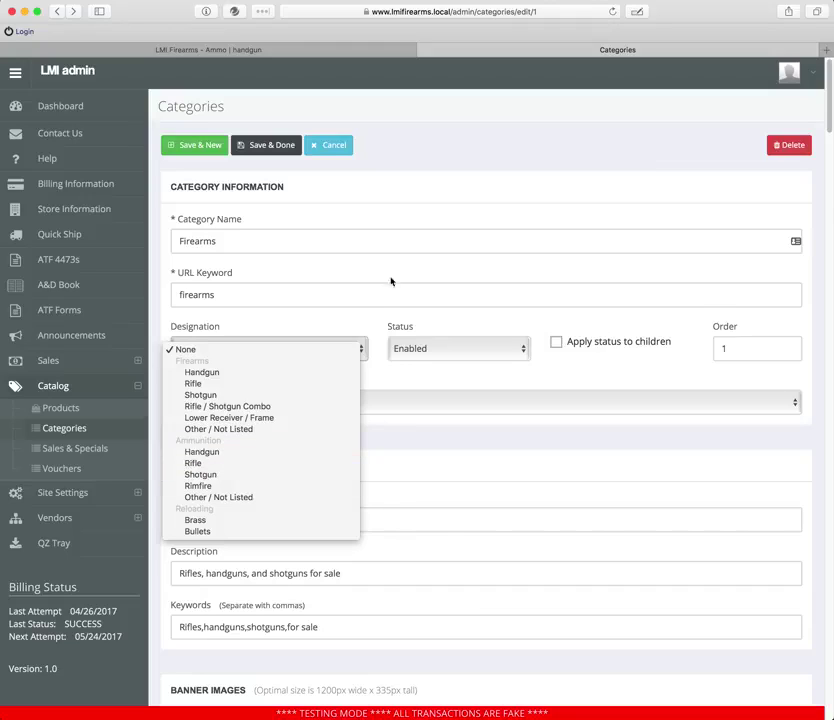
click(508, 205)
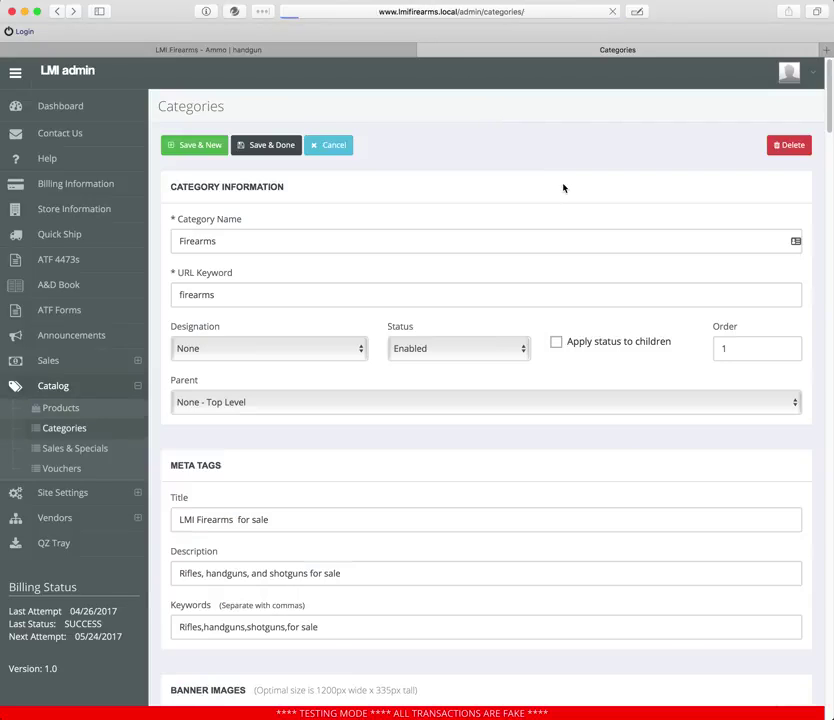
- Return to the category list and open a blank new-category form
scroll(555, 208, up, 15)
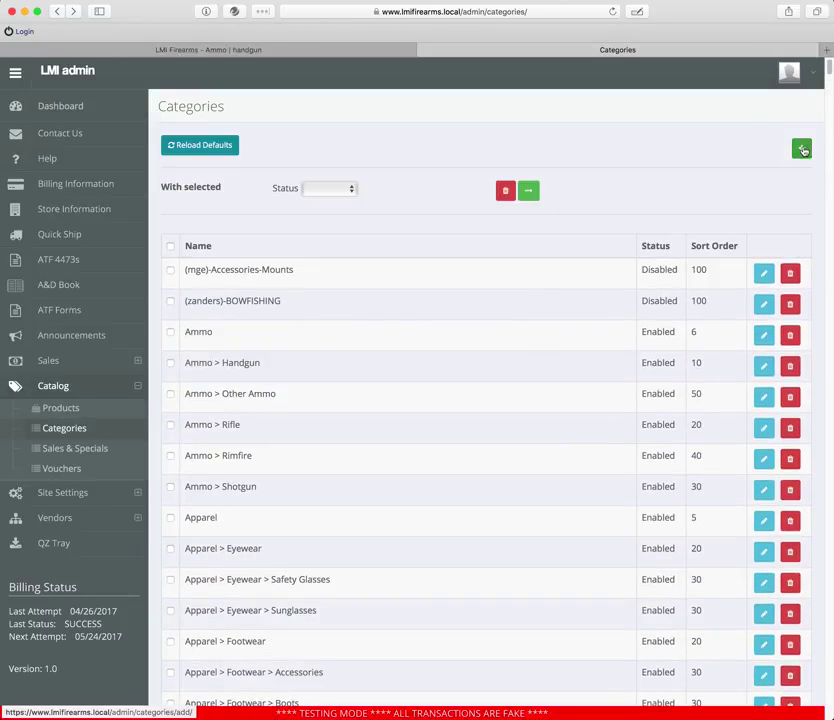
click(801, 148)
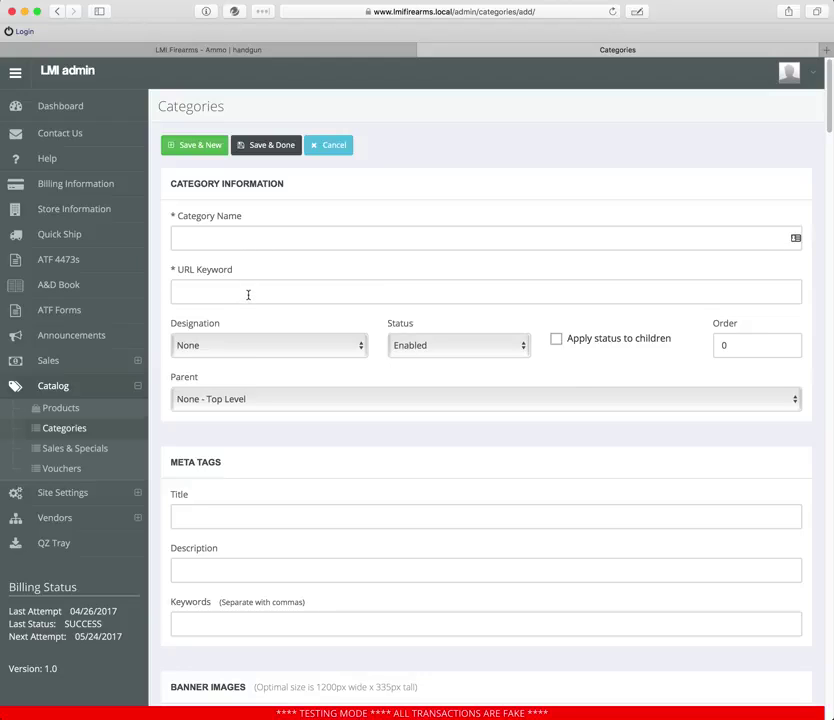
- On the storefront, open the Firearms > Handguns page and the Outdoor > Hydration > Accessories page to compare their URL keywords
click(277, 50)
mouse_move(313, 181)
mouse_move(76, 188)
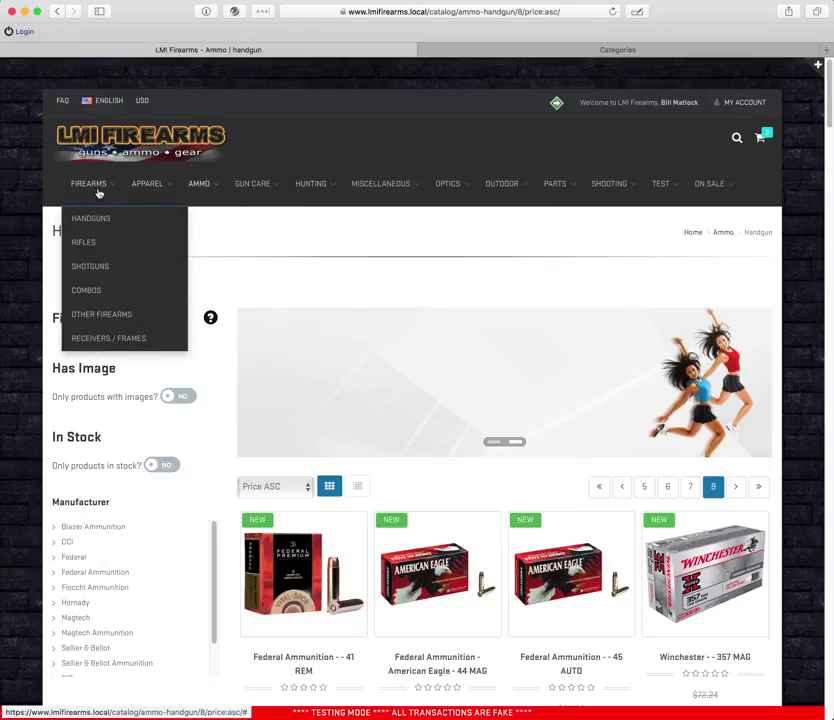
click(133, 220)
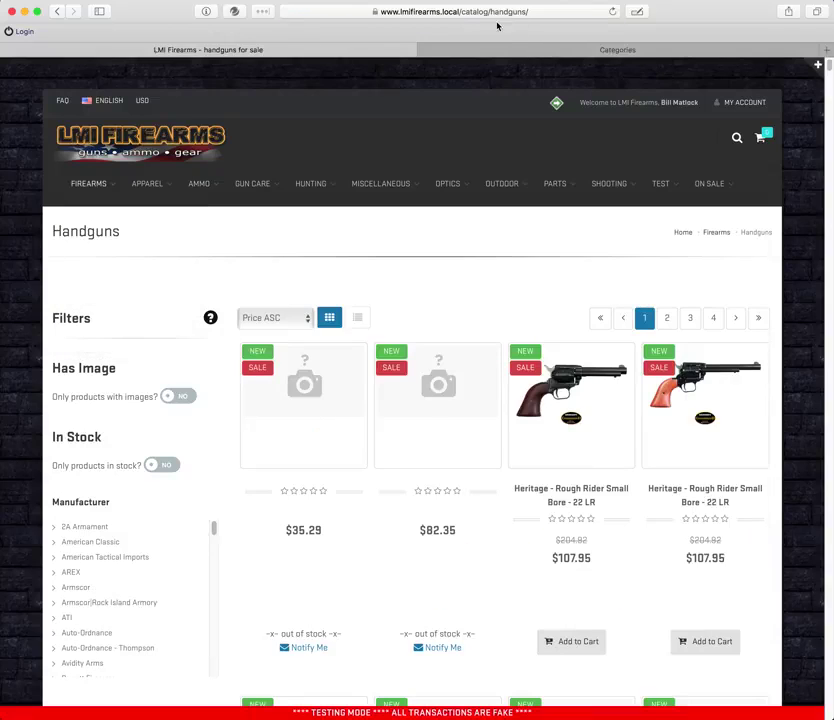
mouse_move(516, 179)
mouse_move(530, 266)
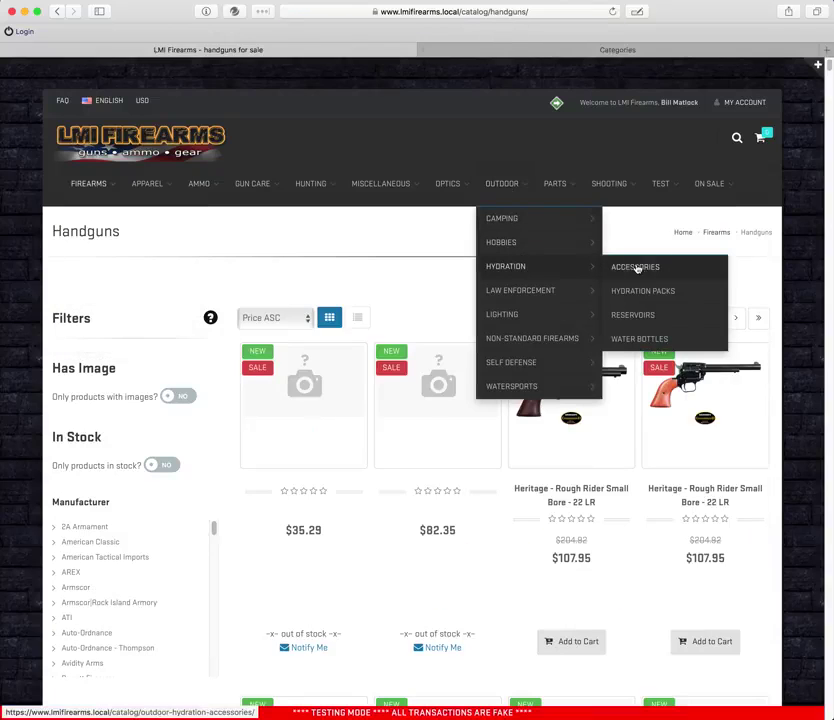
click(634, 268)
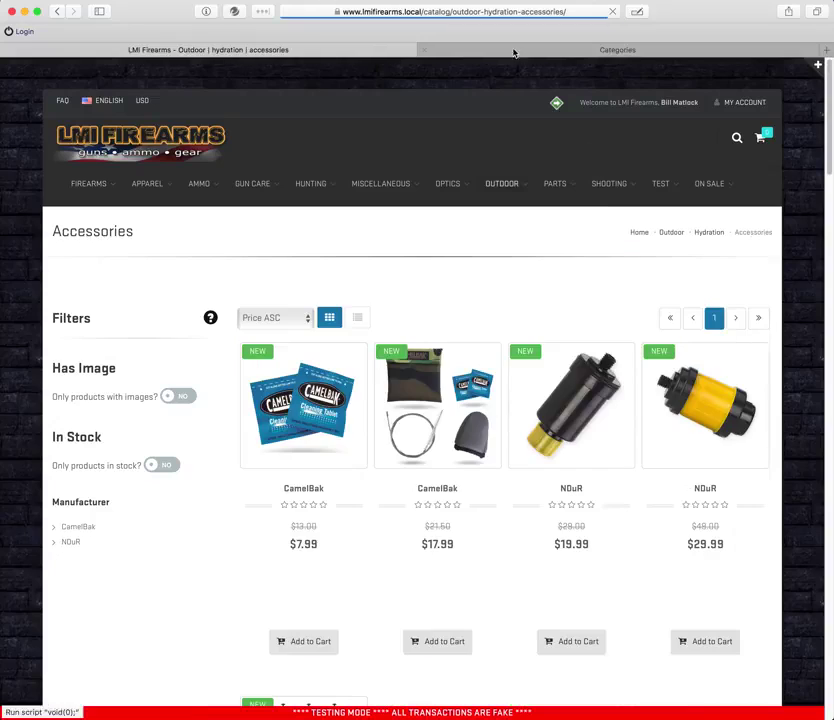
- Examine the URL keyword of the Hydration Accessories page against the nested Outdoor subcategories, including Non-Standard Firearms
mouse_move(501, 182)
mouse_move(521, 269)
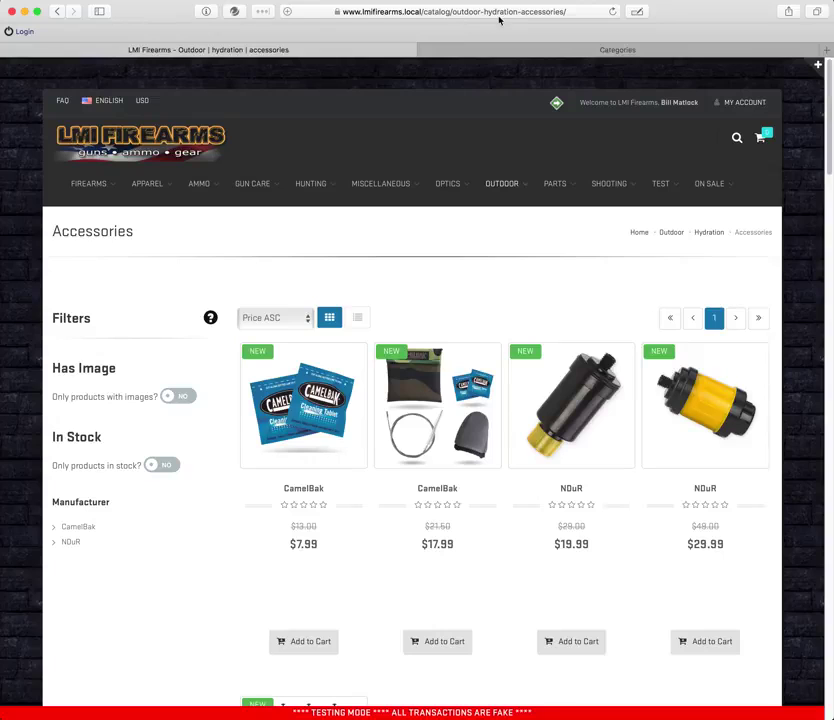
click(464, 13)
click(437, 13)
drag(432, 11, 546, 13)
click(675, 28)
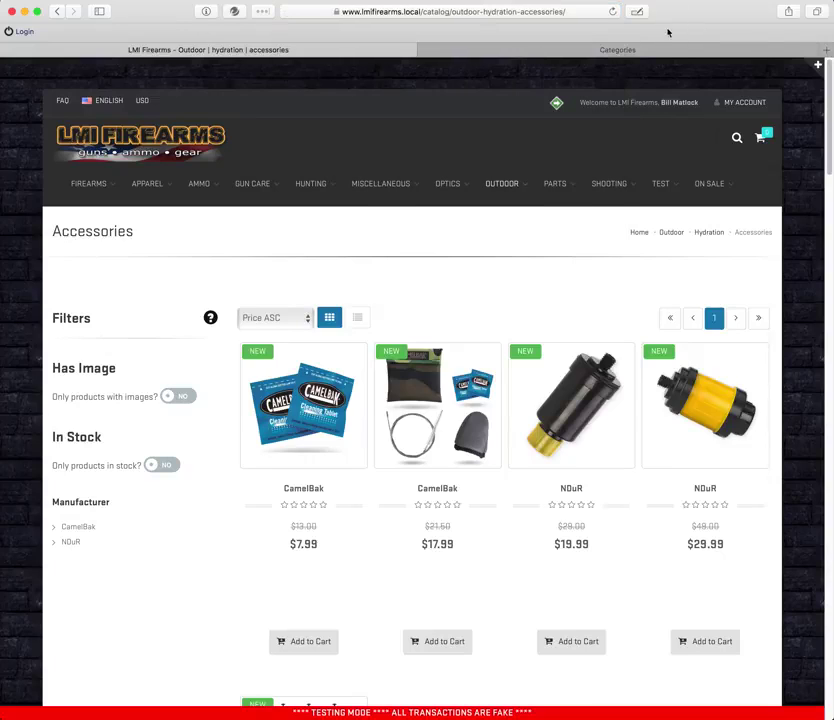
mouse_move(511, 228)
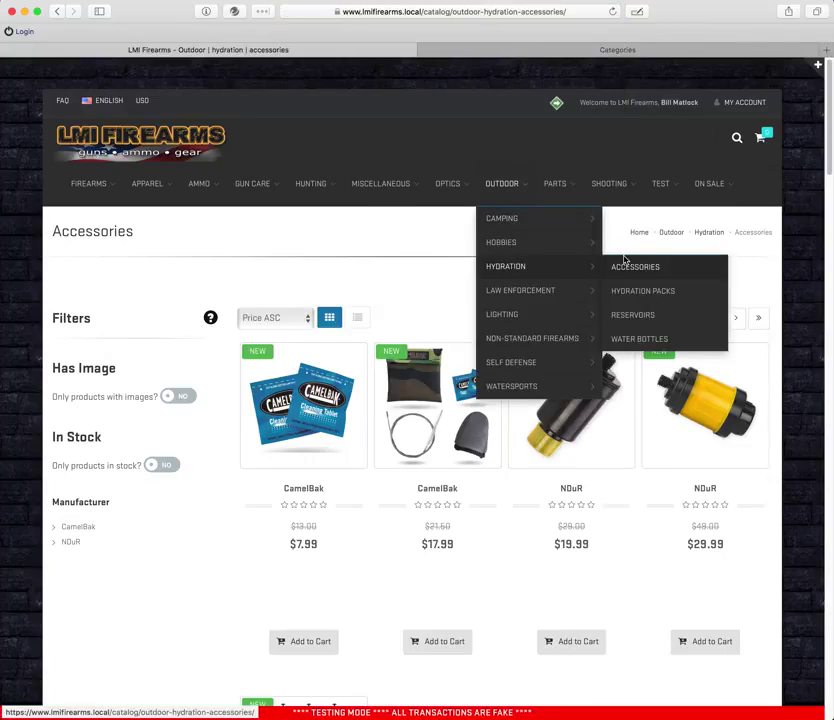
mouse_move(536, 287)
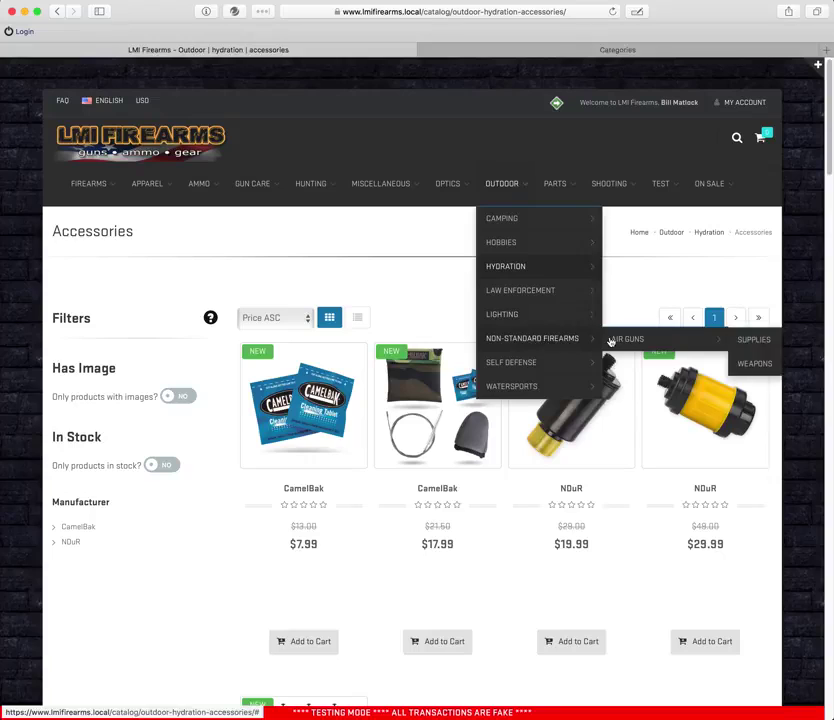
- In the admin's new-category form, review the designation options and set the status to Disabled
click(617, 49)
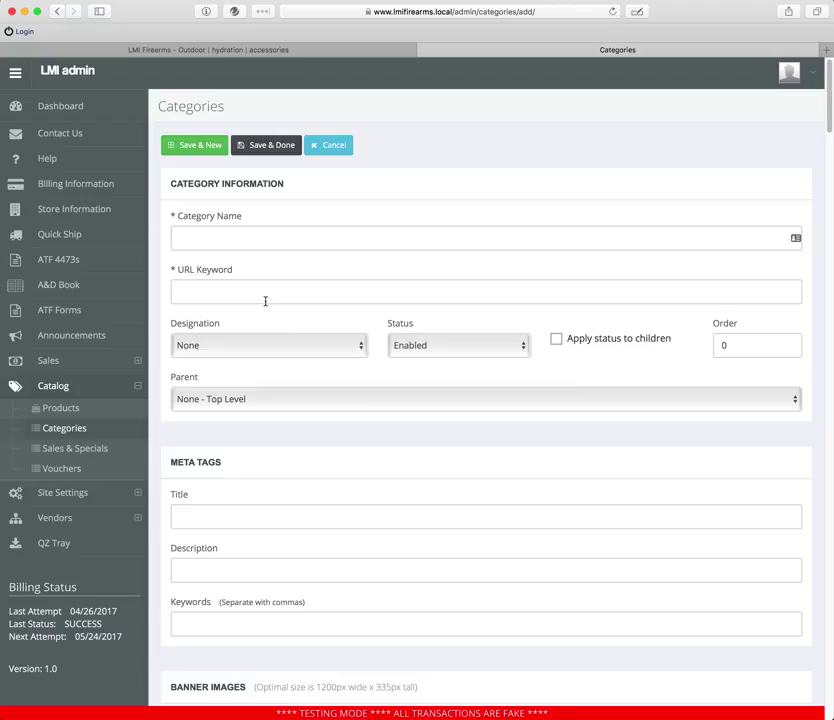
click(287, 345)
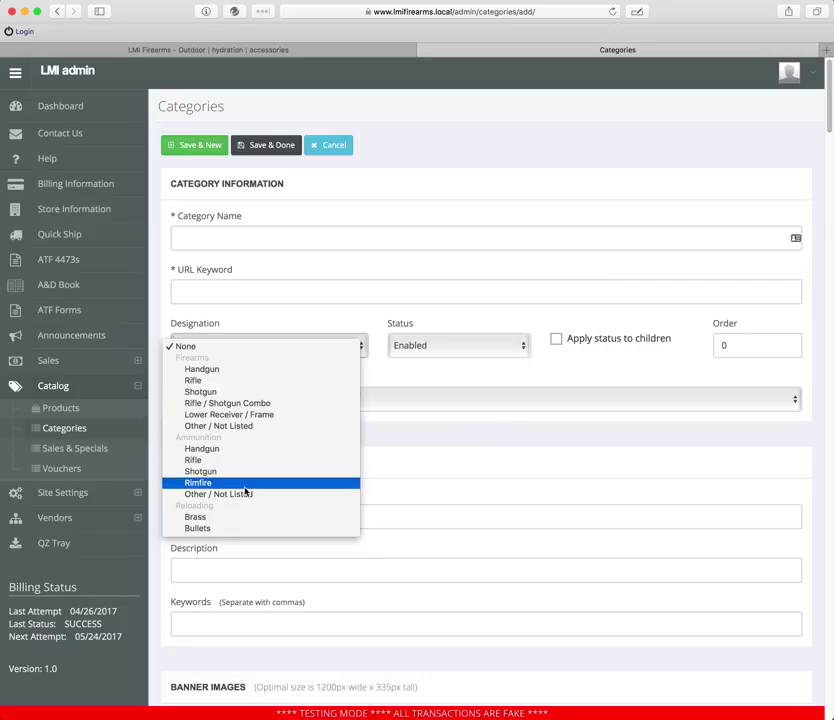
click(414, 373)
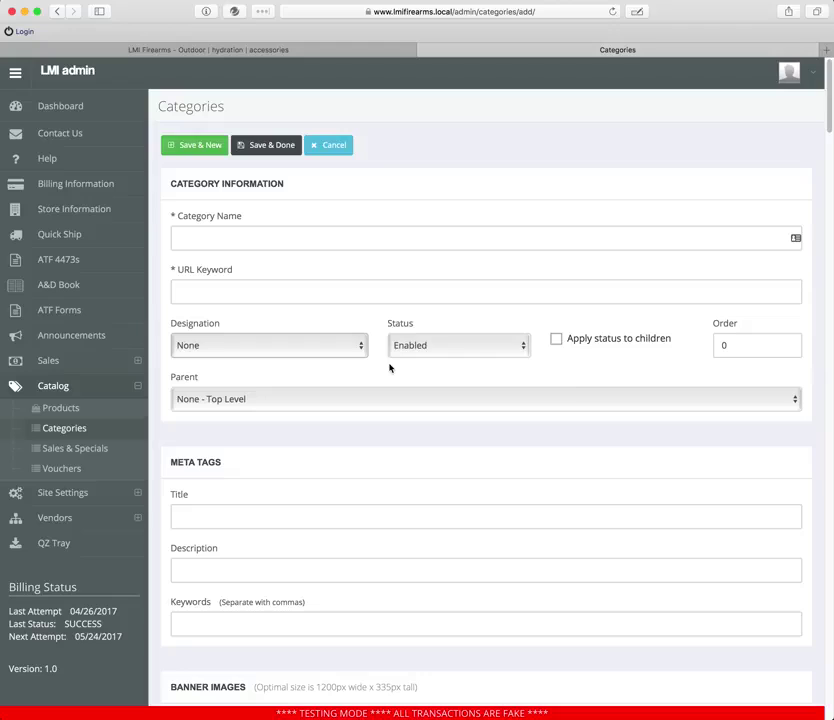
click(462, 346)
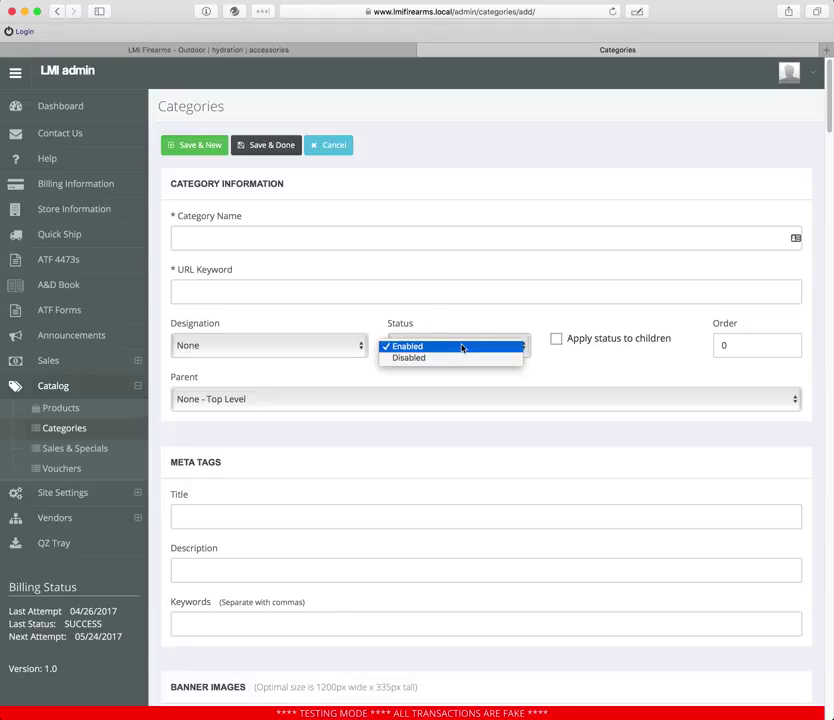
click(473, 370)
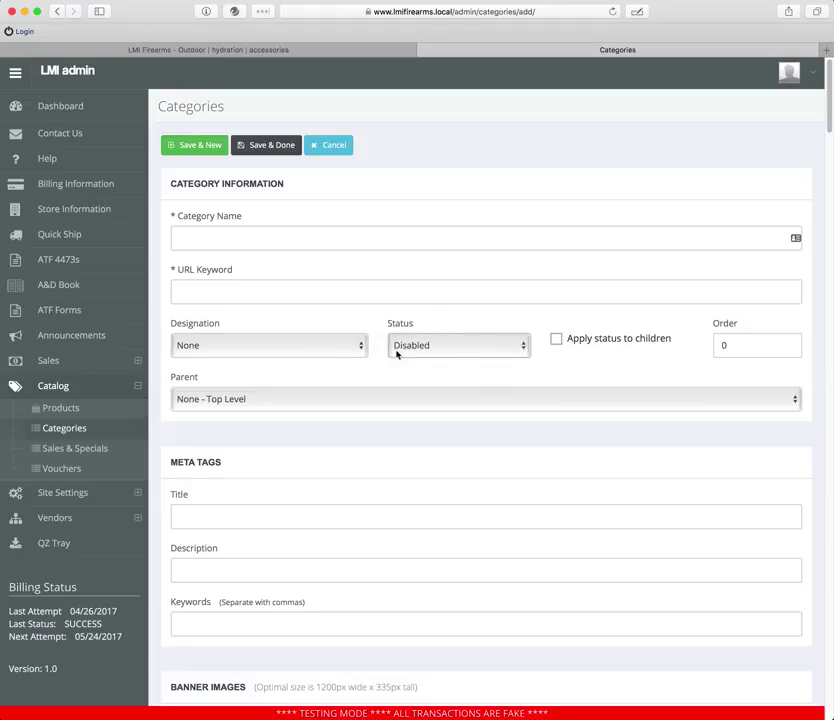
- Turn on applying the status to children, set the new category's status to Enabled and review its parent options
click(555, 339)
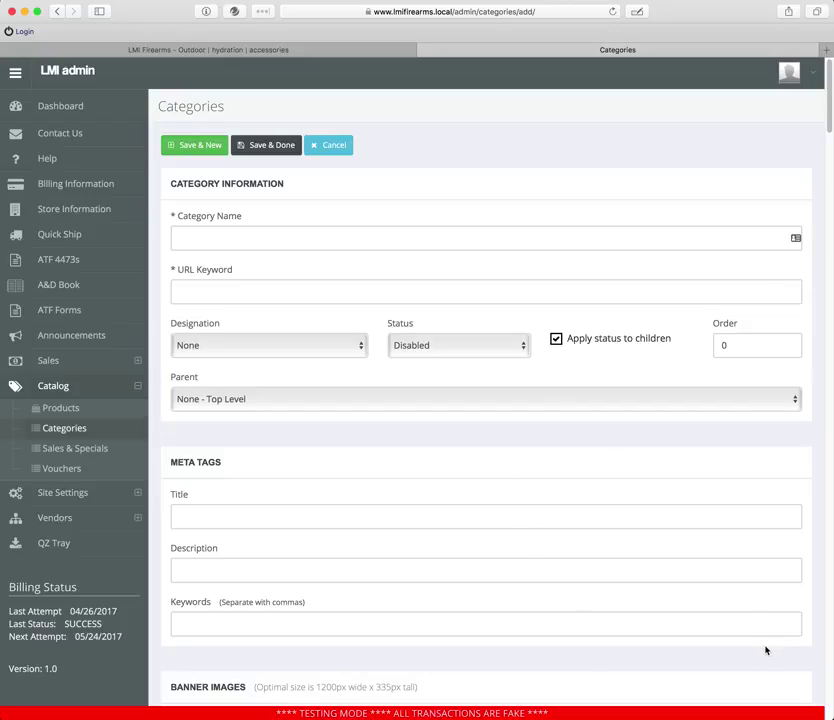
click(474, 351)
click(472, 336)
click(292, 400)
click(292, 399)
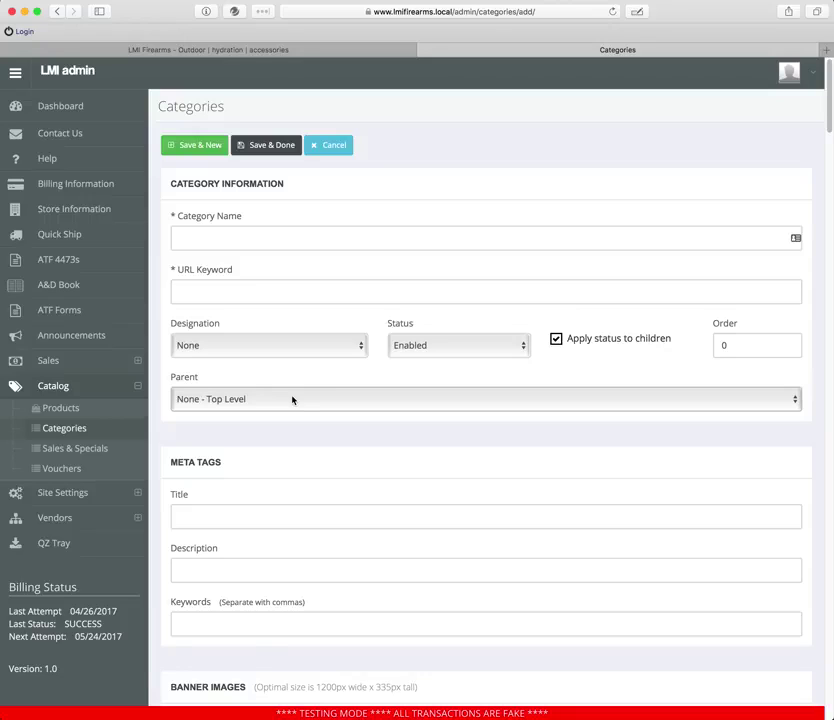
click(292, 399)
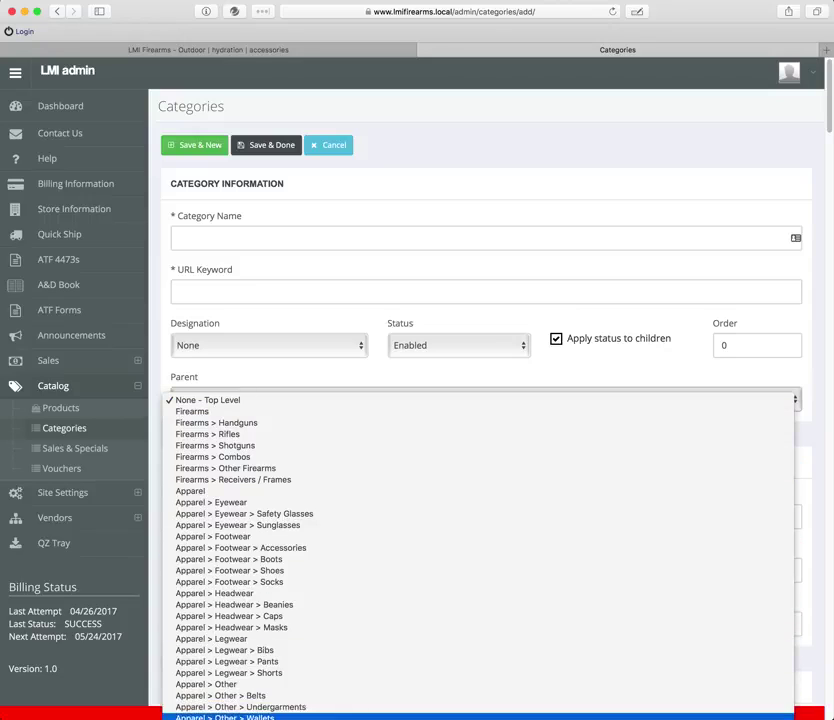
click(299, 373)
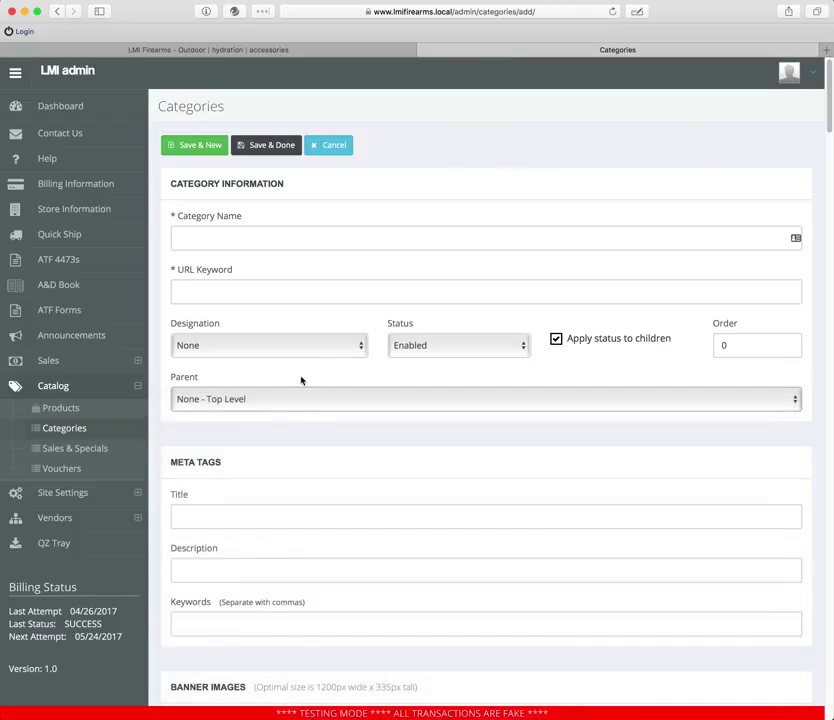
- Examine the meta tag fields and the banner image slots of the new-category form
scroll(300, 400, down, 2)
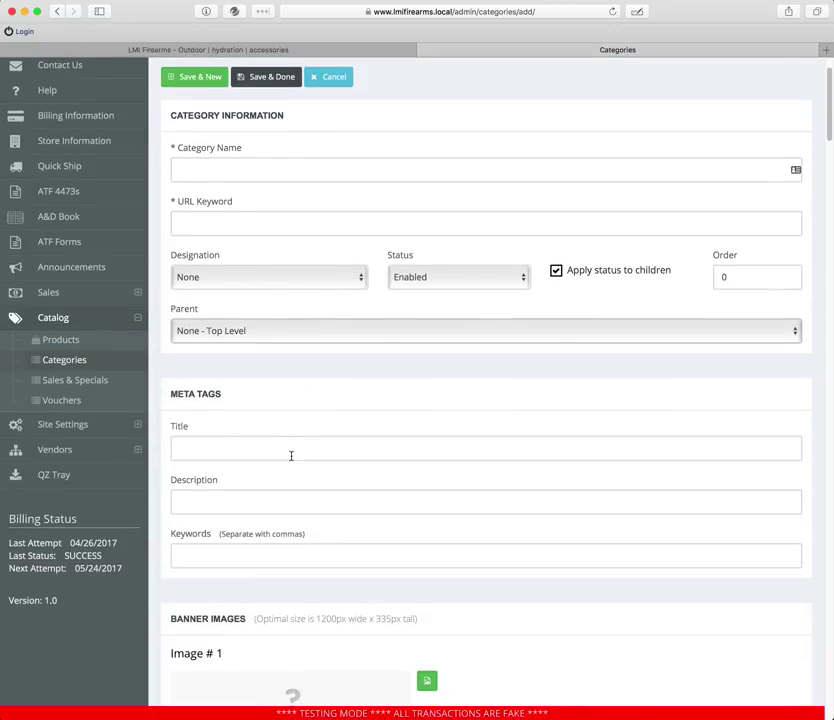
scroll(253, 331, up, 2)
scroll(258, 400, down, 6)
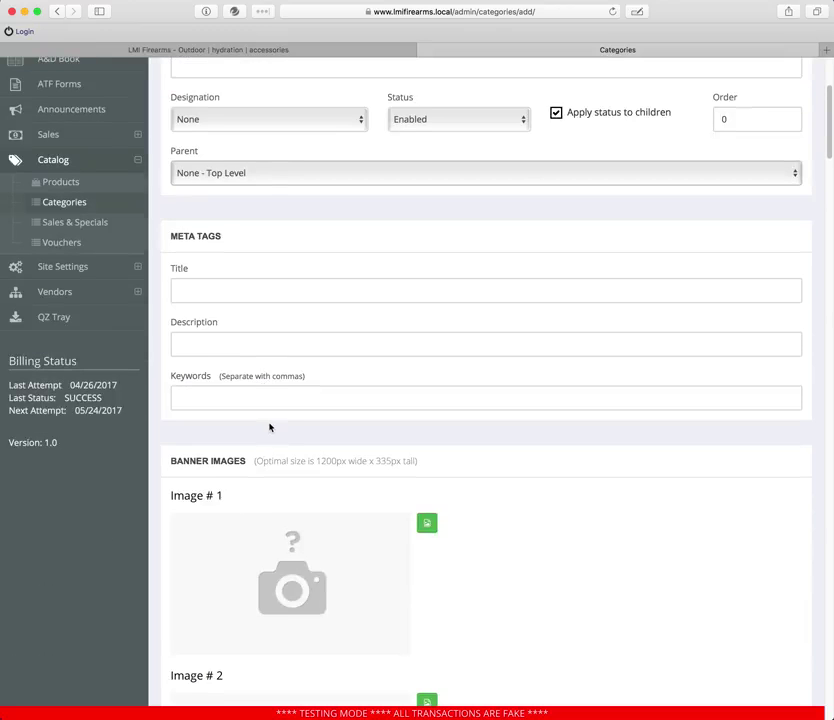
scroll(268, 370, up, 1)
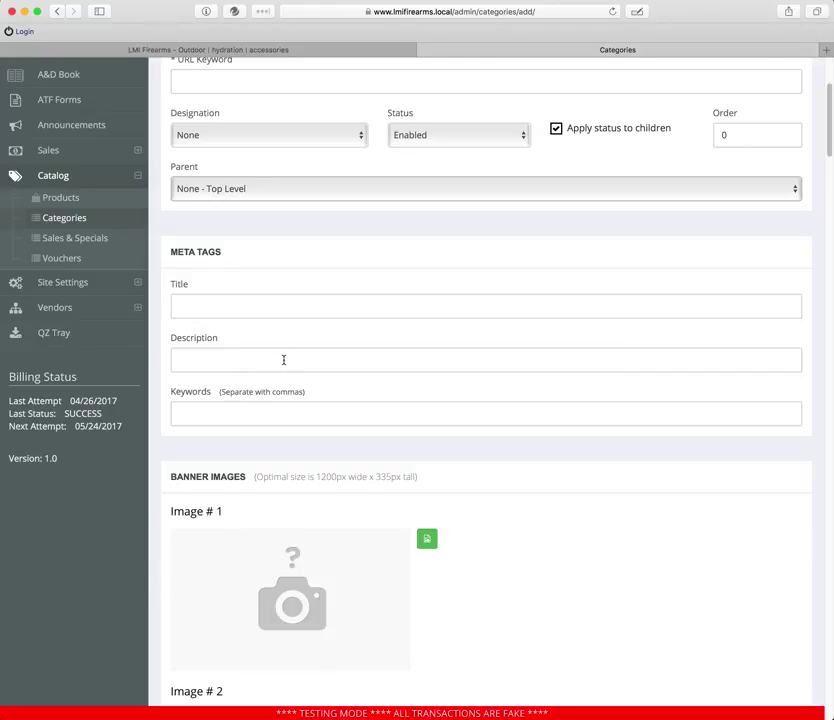
scroll(296, 425, up, 3)
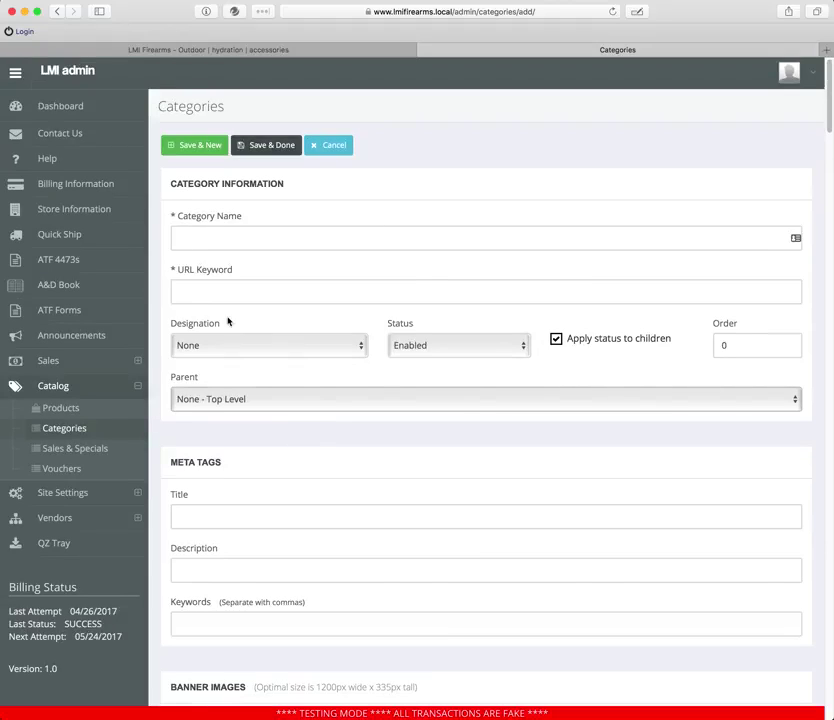
scroll(290, 379, down, 5)
scroll(397, 426, up, 4)
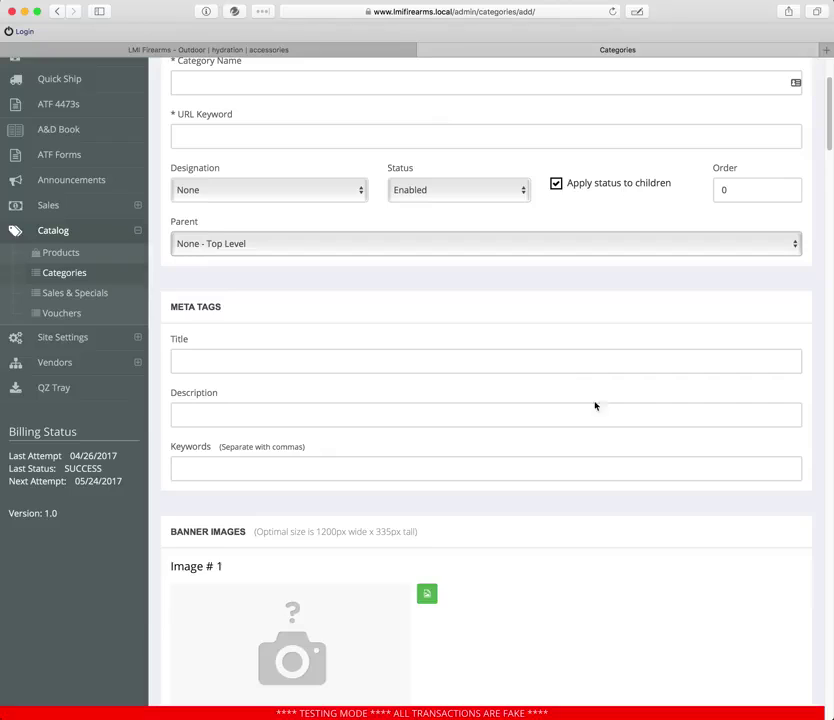
scroll(566, 290, down, 3)
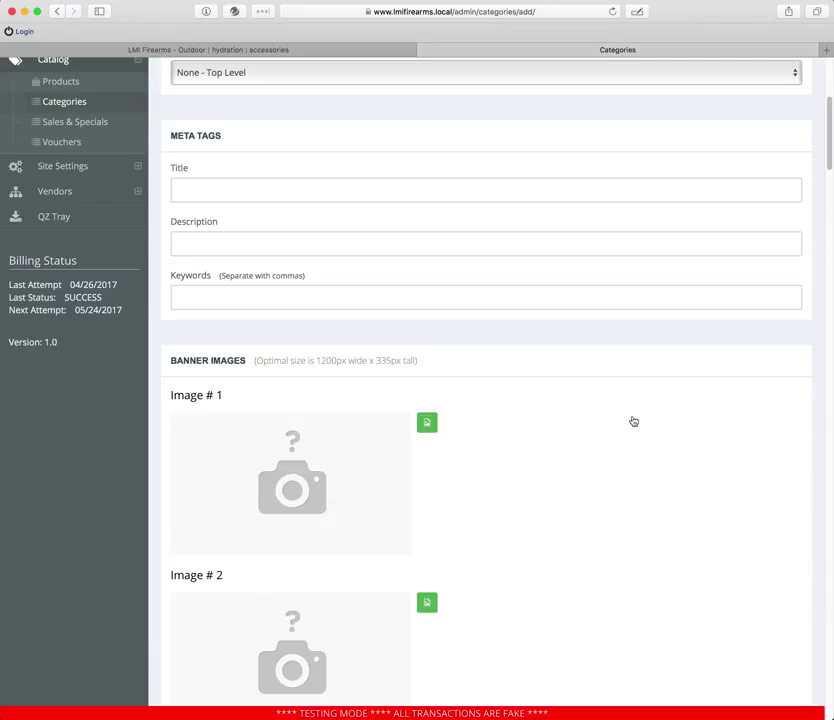
scroll(633, 421, down, 10)
scroll(739, 367, up, 4)
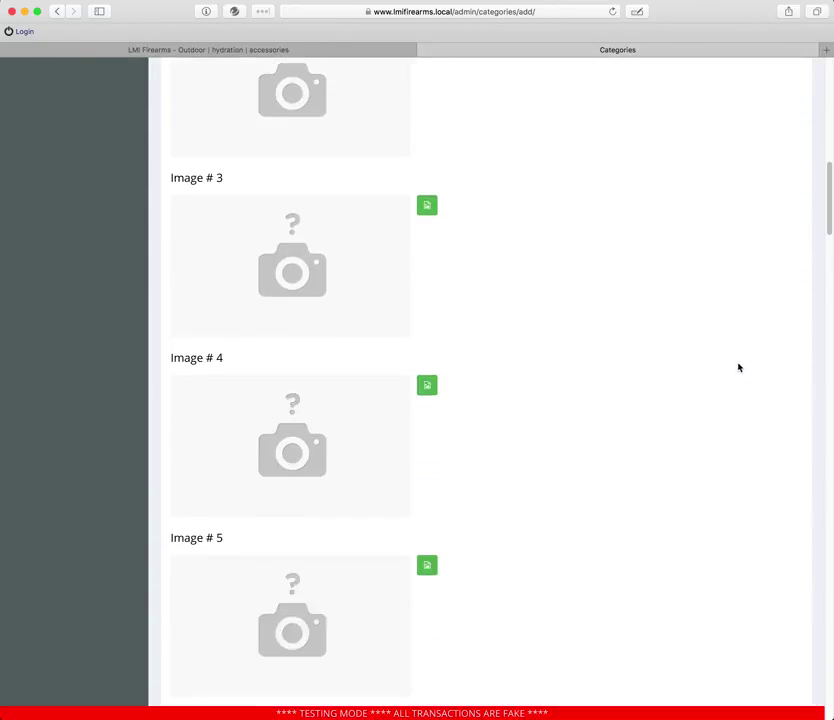
scroll(600, 250, up, 10)
- On the storefront, open the Ammo > Handgun page to view its category banner images
click(270, 50)
mouse_move(205, 190)
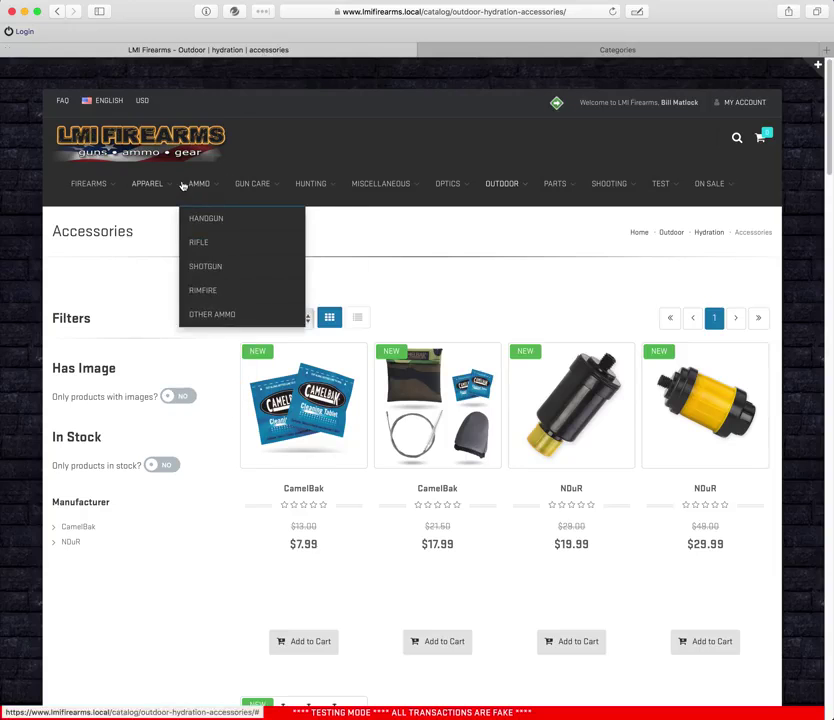
click(203, 219)
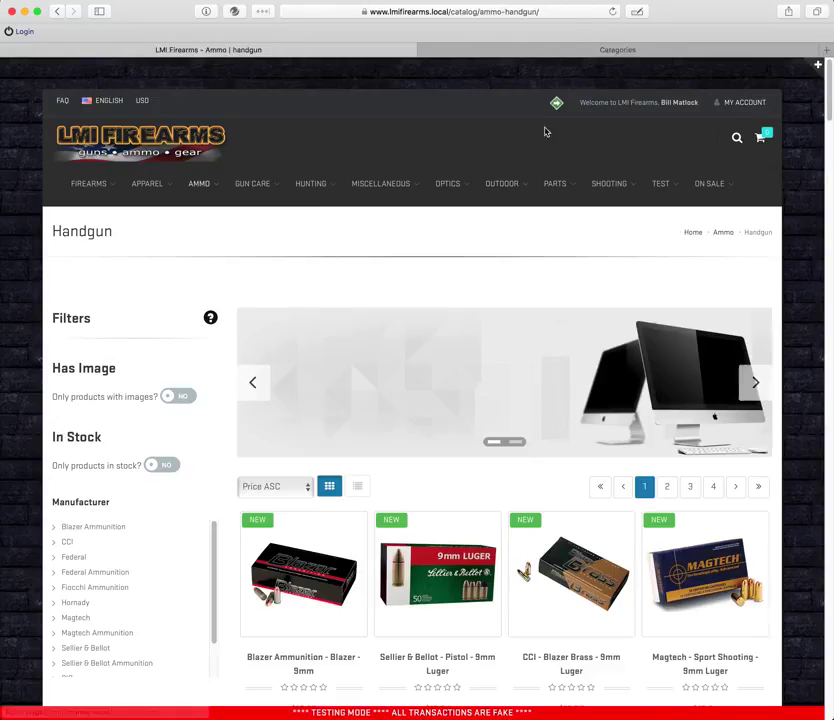
- Return to the admin's new-category form, look over the banner image slots and cancel the form without saving
click(581, 49)
scroll(547, 290, down, 5)
scroll(546, 293, down, 5)
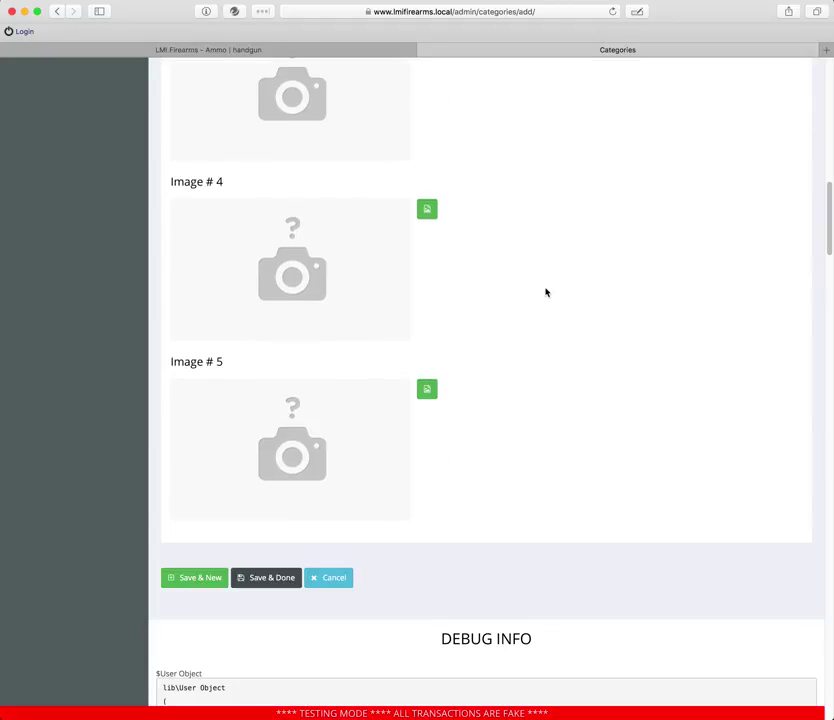
scroll(546, 291, down, 3)
scroll(545, 289, up, 15)
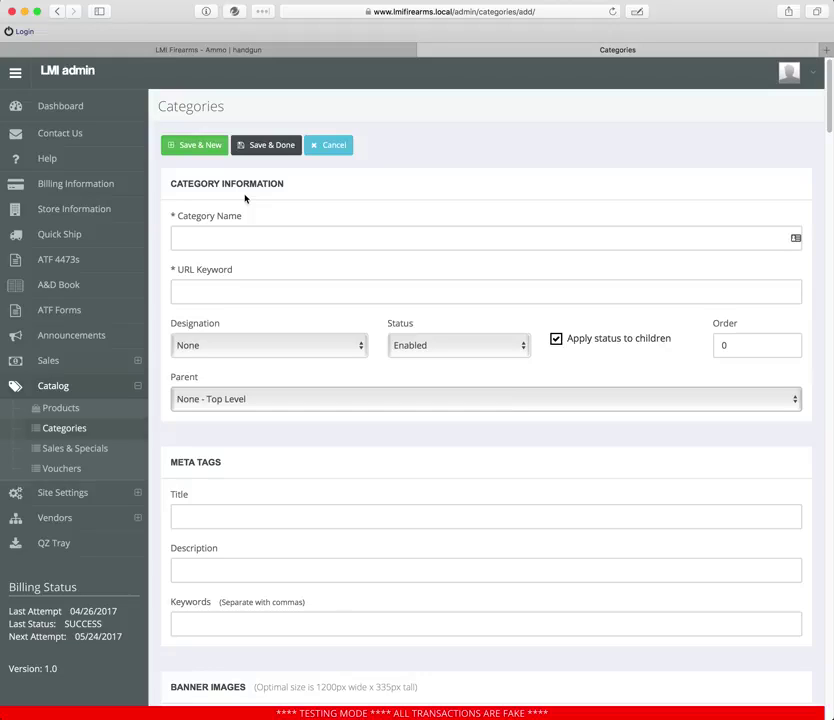
click(346, 146)
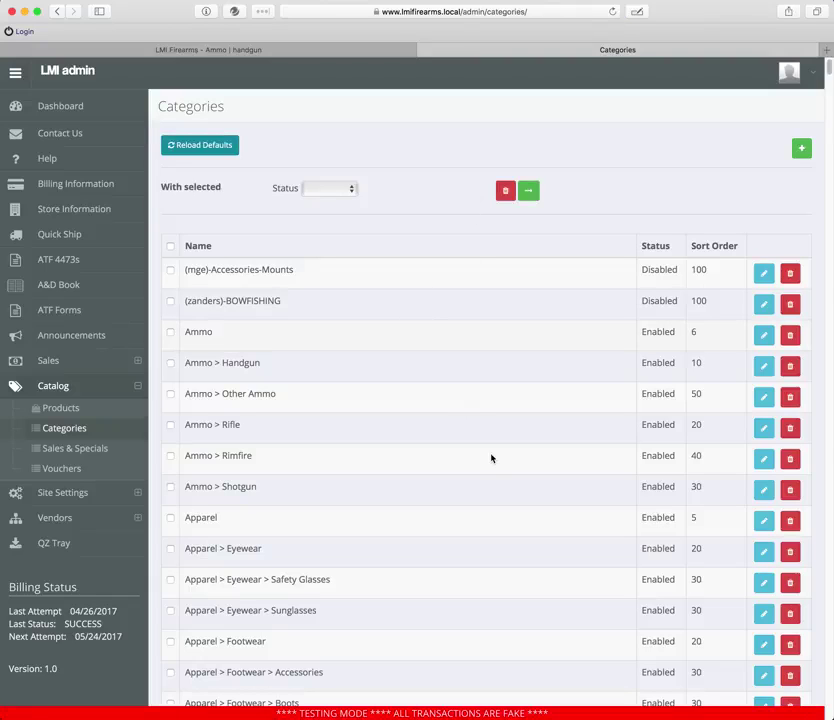
- Browse the category list, bring up the deletion confirmation for the top-level Ammo category and dismiss it without deleting
scroll(488, 440, down, 2)
scroll(488, 439, up, 2)
scroll(487, 439, down, 10)
scroll(487, 439, up, 8)
scroll(487, 439, up, 2)
click(790, 335)
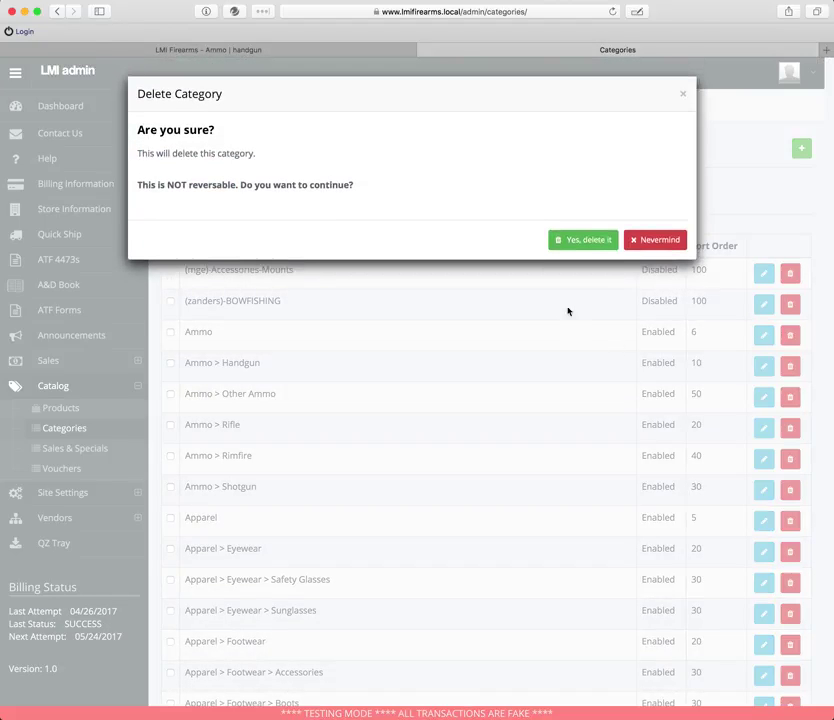
click(658, 242)
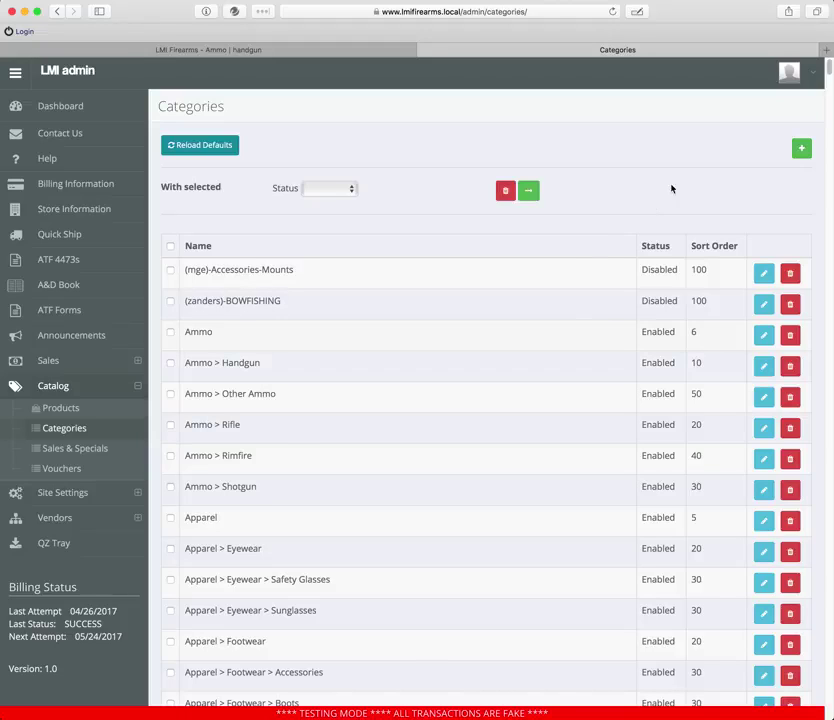
- On the storefront, check where the Test category sits in the navigation and view its subcategories
click(257, 50)
mouse_move(652, 184)
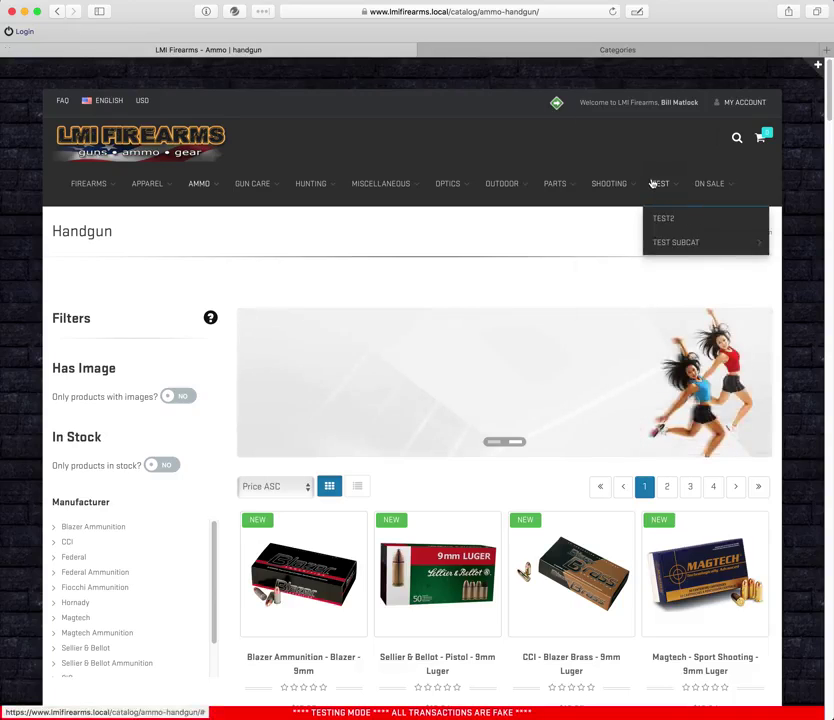
mouse_move(675, 245)
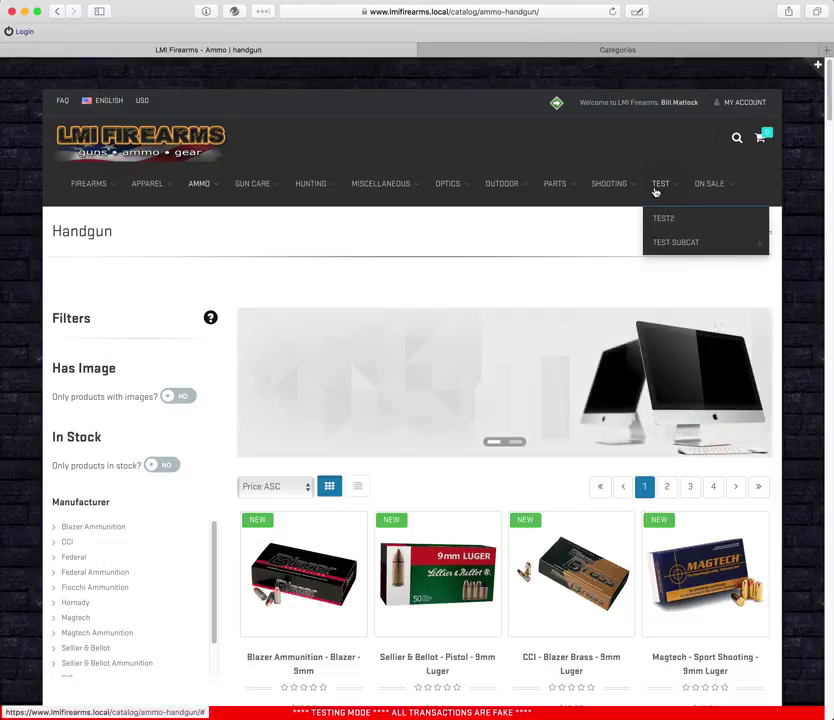
- In the admin's category list, find the top-level Test category, set its order to 2 and save it
click(674, 50)
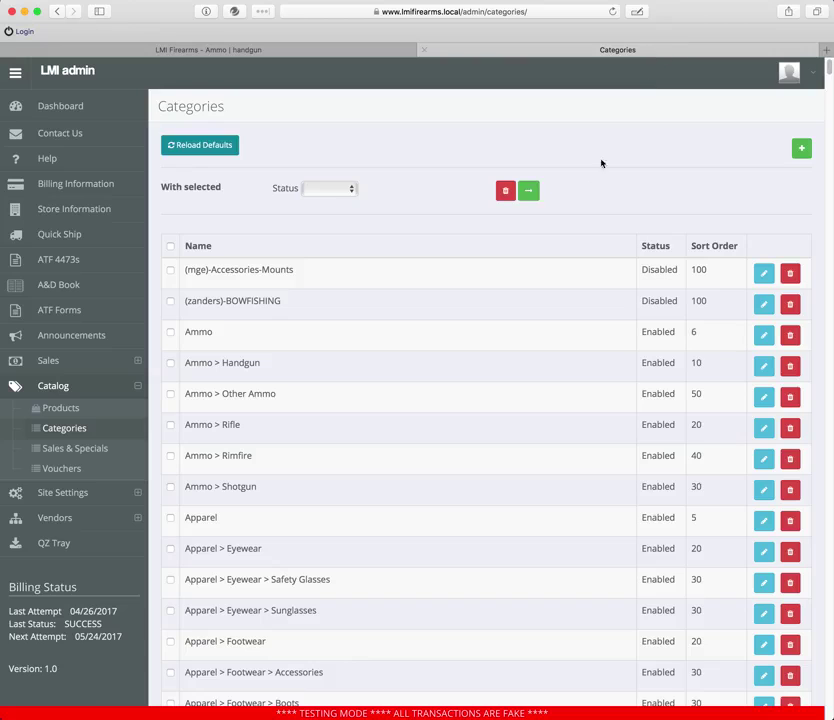
key(super+f)
text(test)
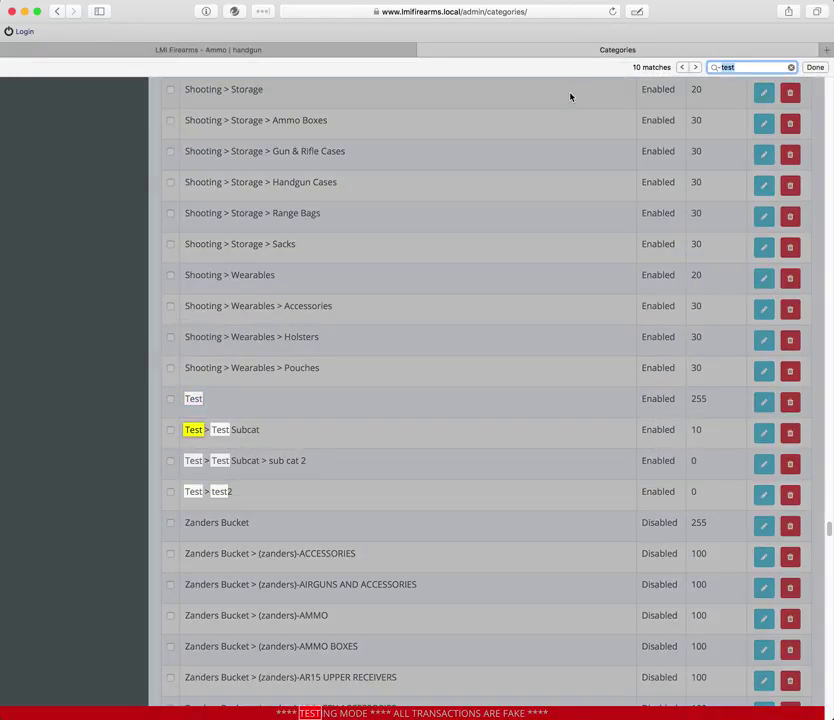
click(765, 399)
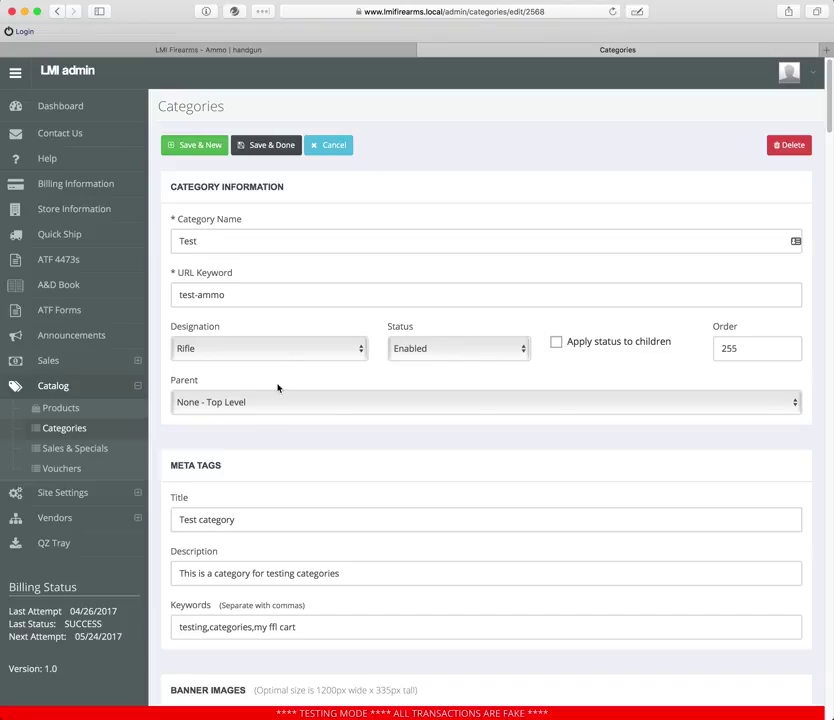
double_click(751, 345)
text(2)
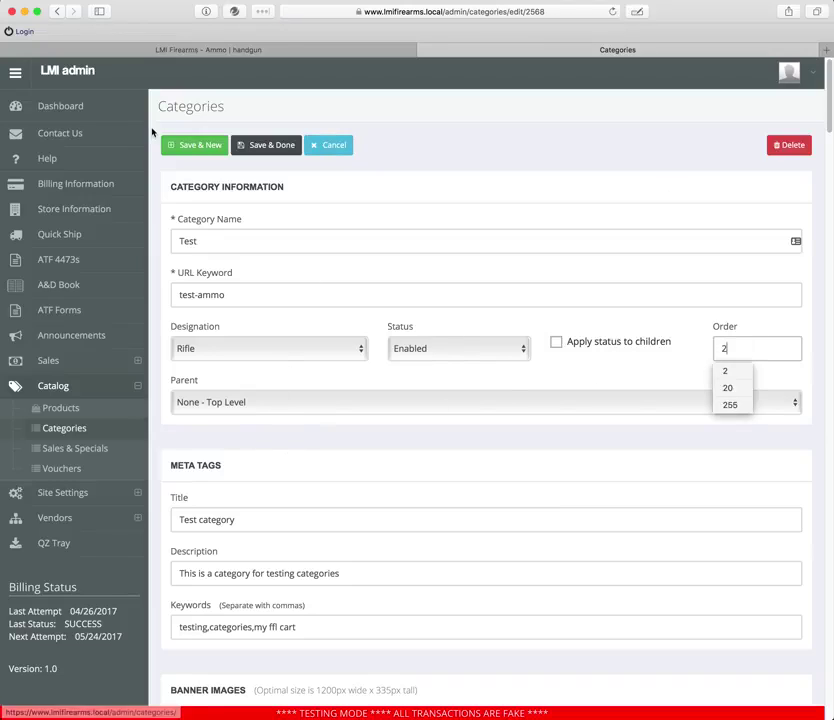
click(250, 145)
- Reload the storefront's Ammo > Handgun page and check the Test category's position in the navigation
click(360, 50)
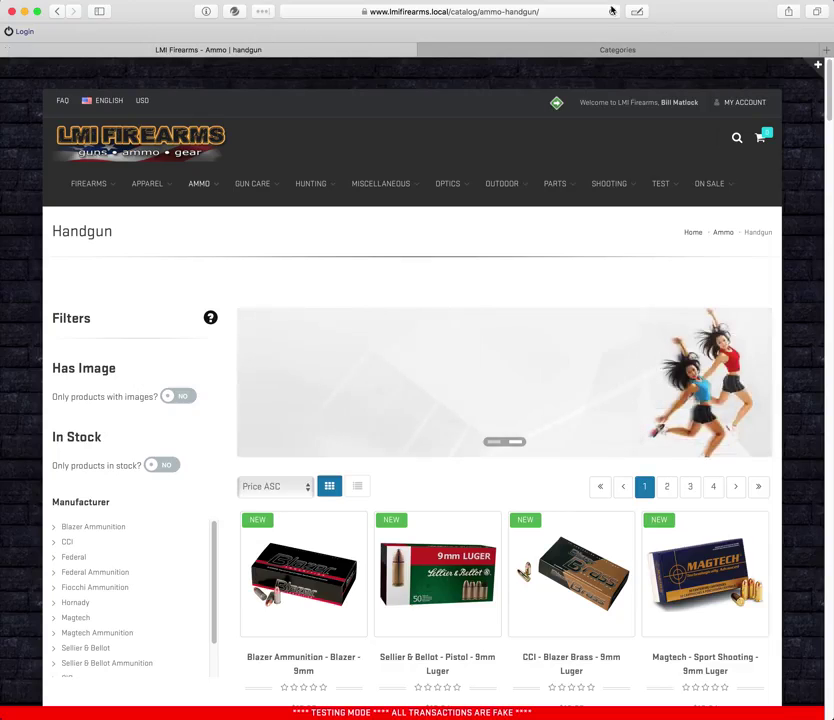
click(613, 12)
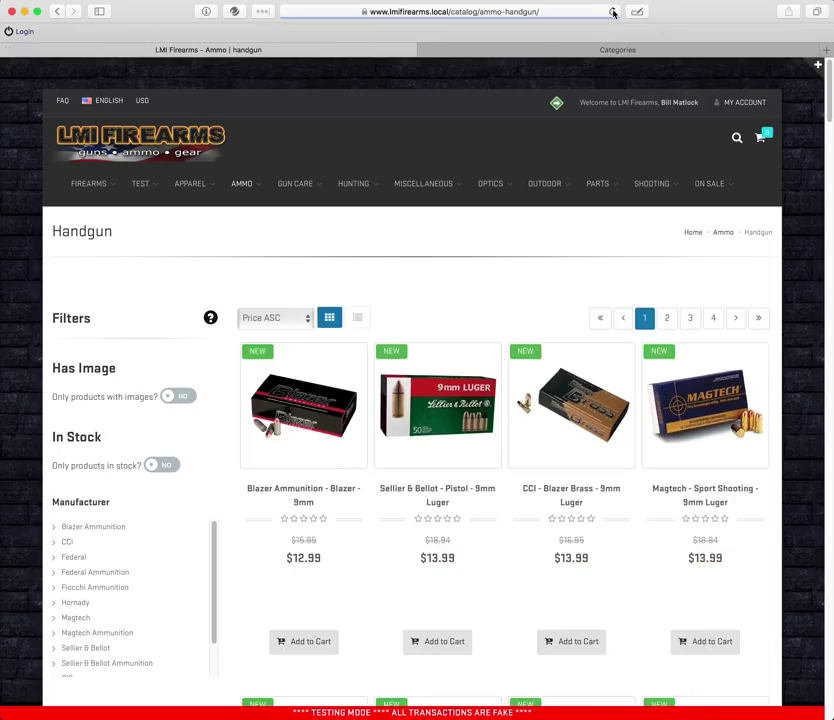
mouse_move(154, 183)
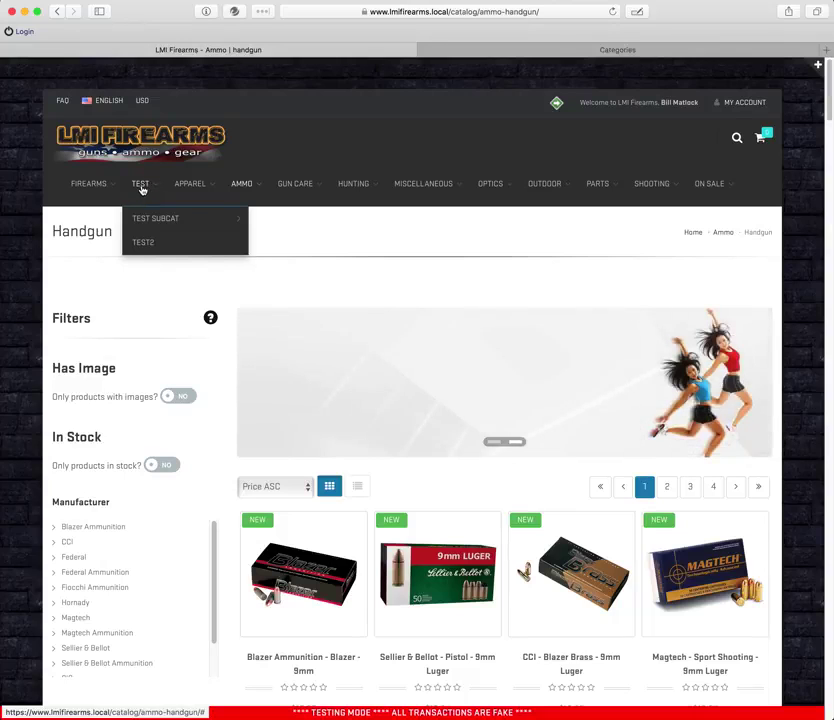
- In the admin, reopen the top-level Test category, set its status to Disabled and designation to None, and save it
click(564, 50)
key(super+f)
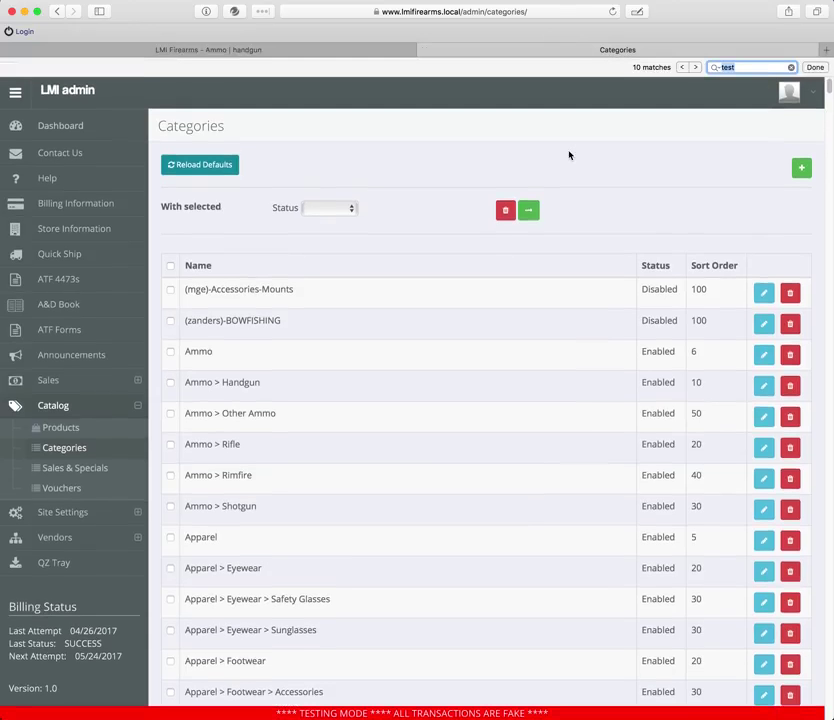
key(Return)
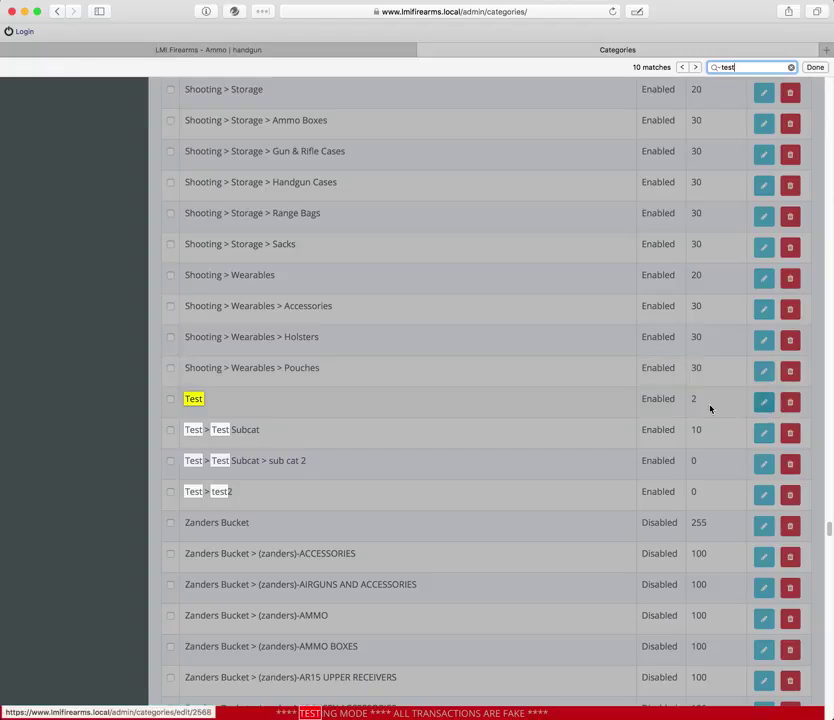
click(762, 401)
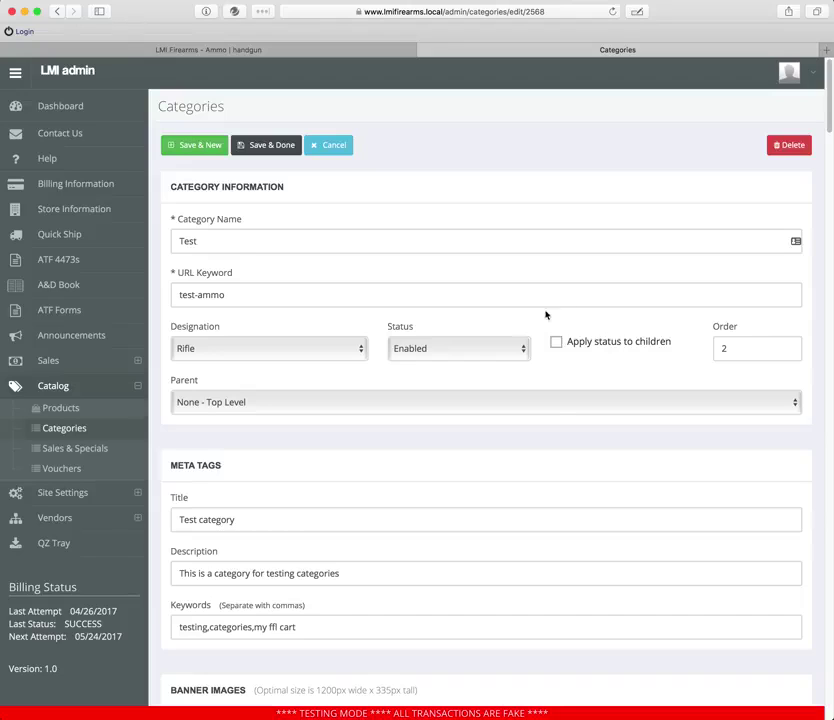
click(484, 348)
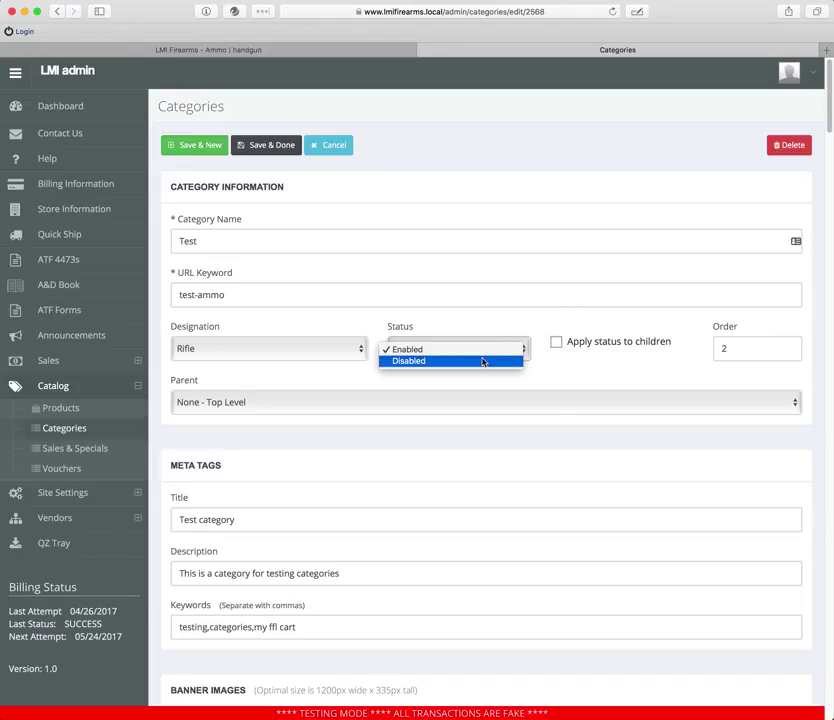
click(483, 361)
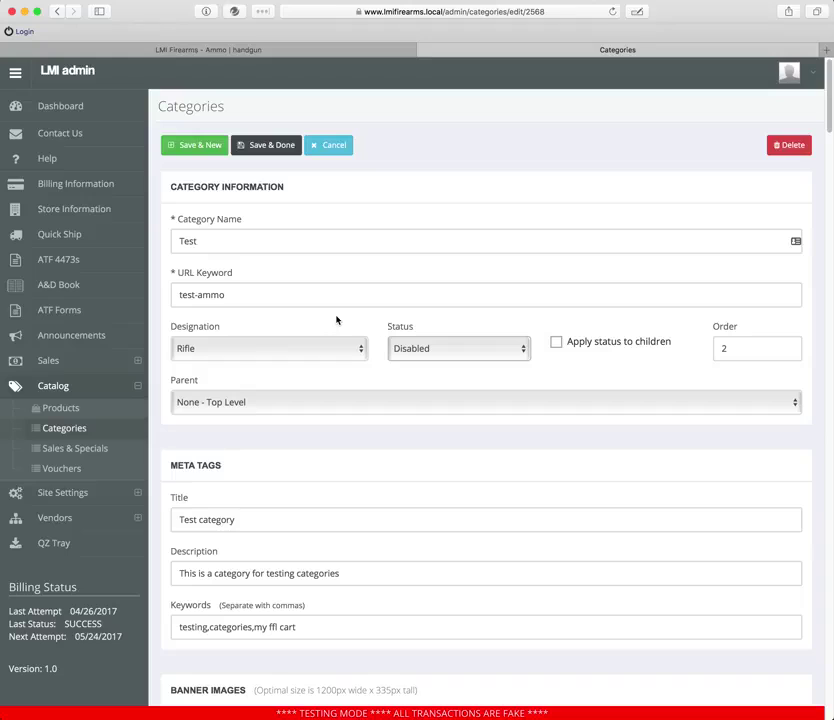
click(332, 346)
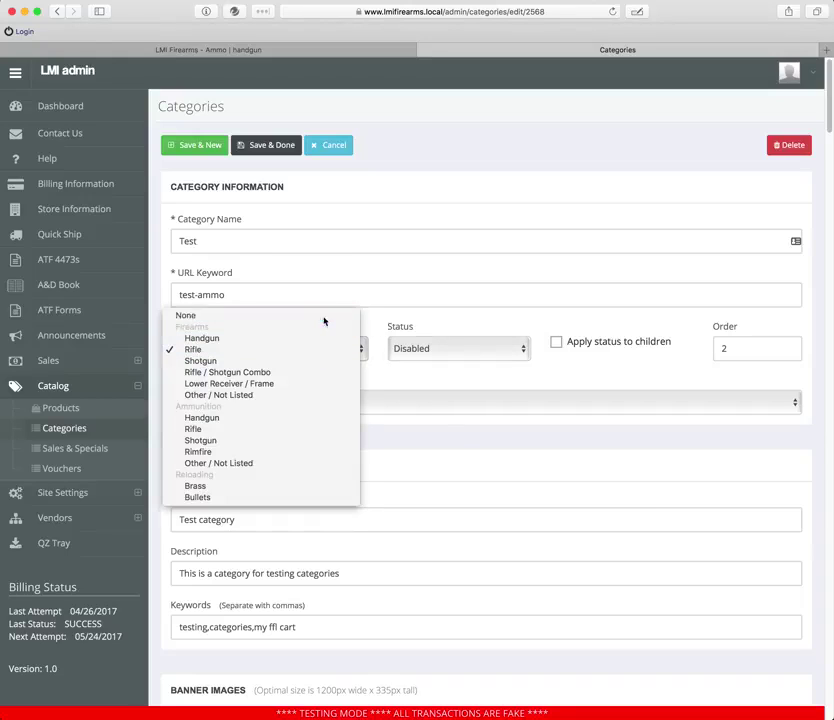
click(323, 316)
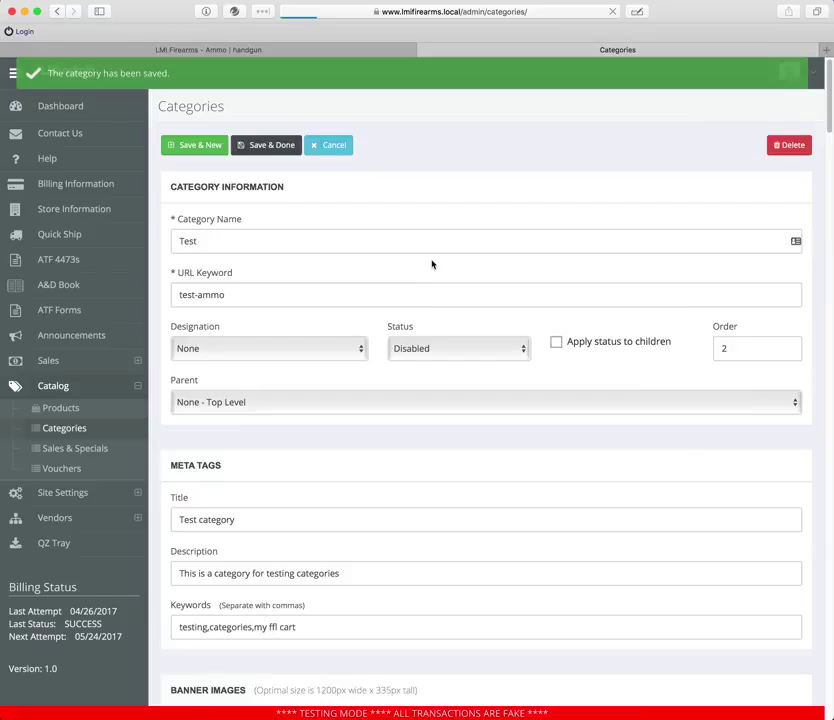
- Find the Test category and its subcategories in the admin's category list and check their statuses
key(super+f)
text(test)
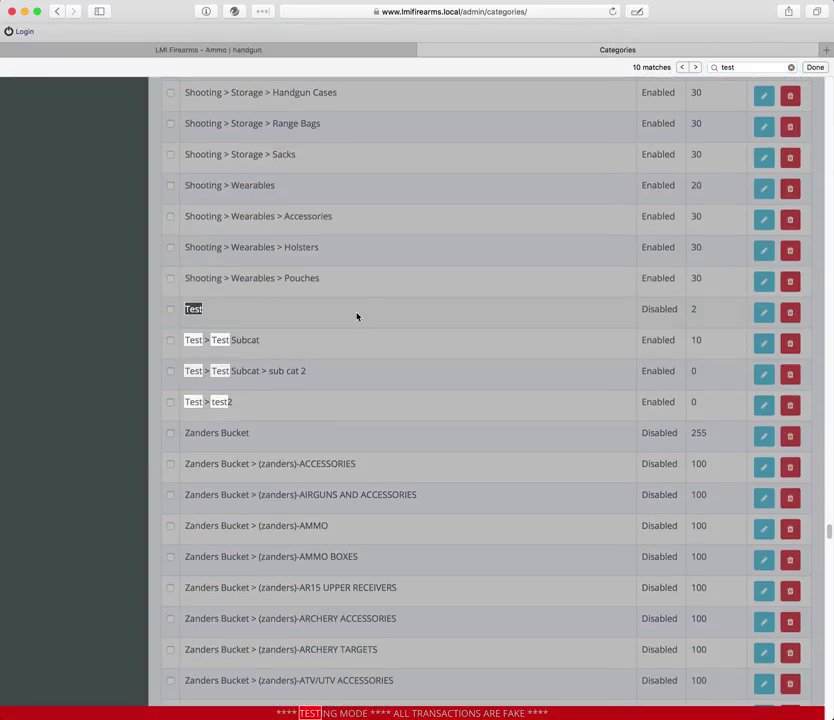
click(309, 334)
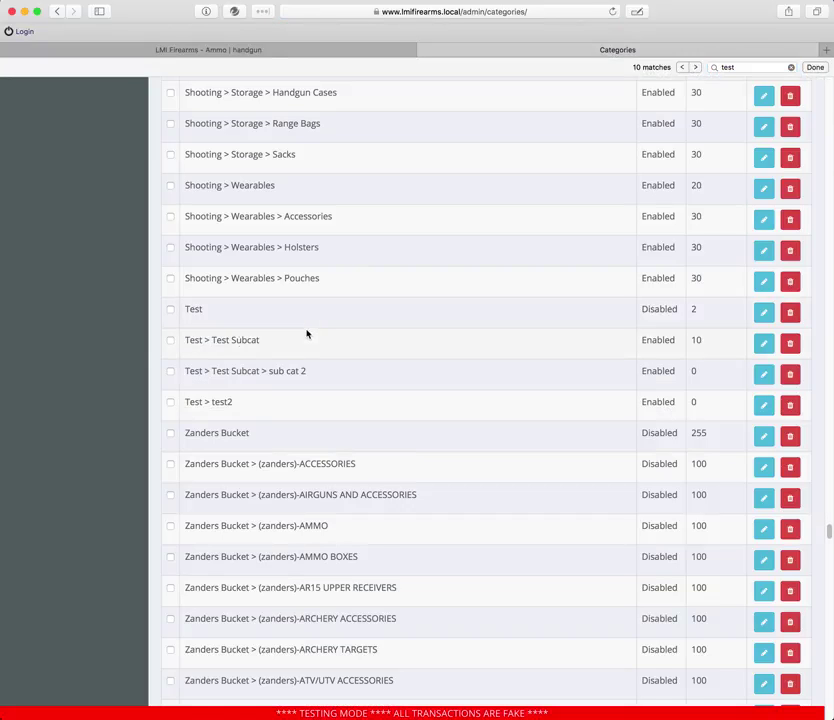
scroll(376, 369, up, 5)
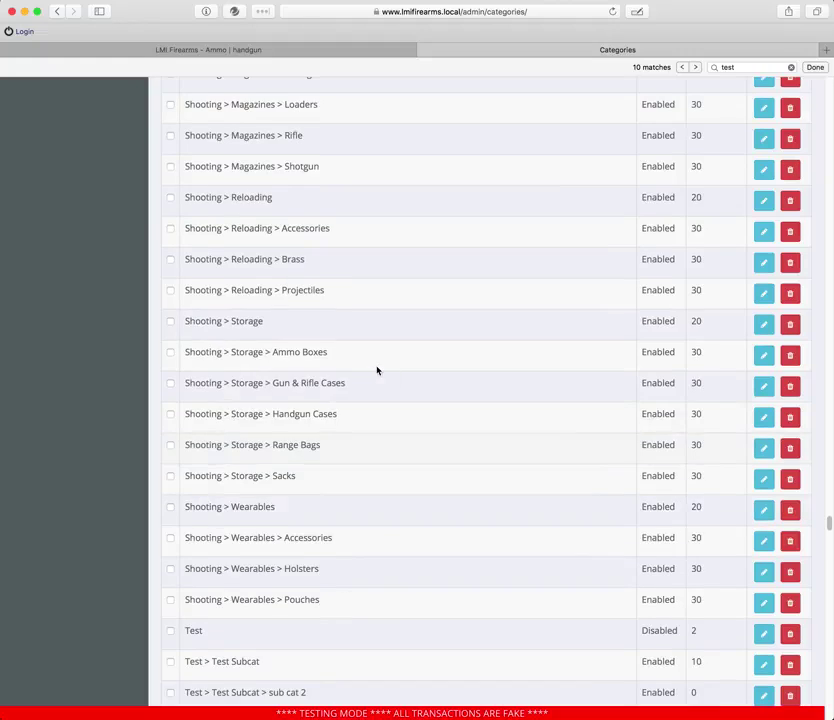
- Reload the storefront's Ammo > Handgun page and check how the Test subcategories are listed in the navigation
click(220, 50)
key(super+r)
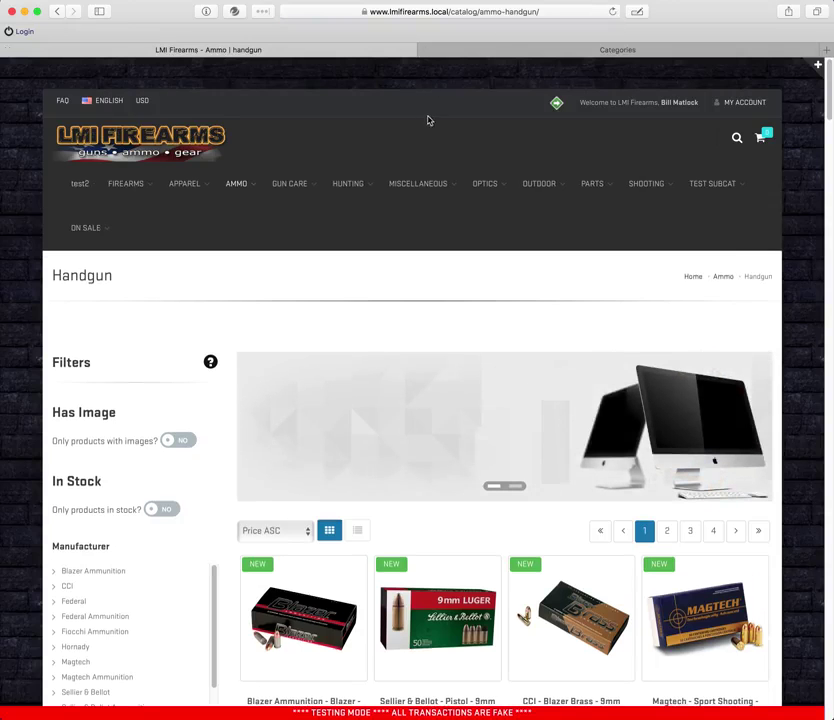
mouse_move(706, 183)
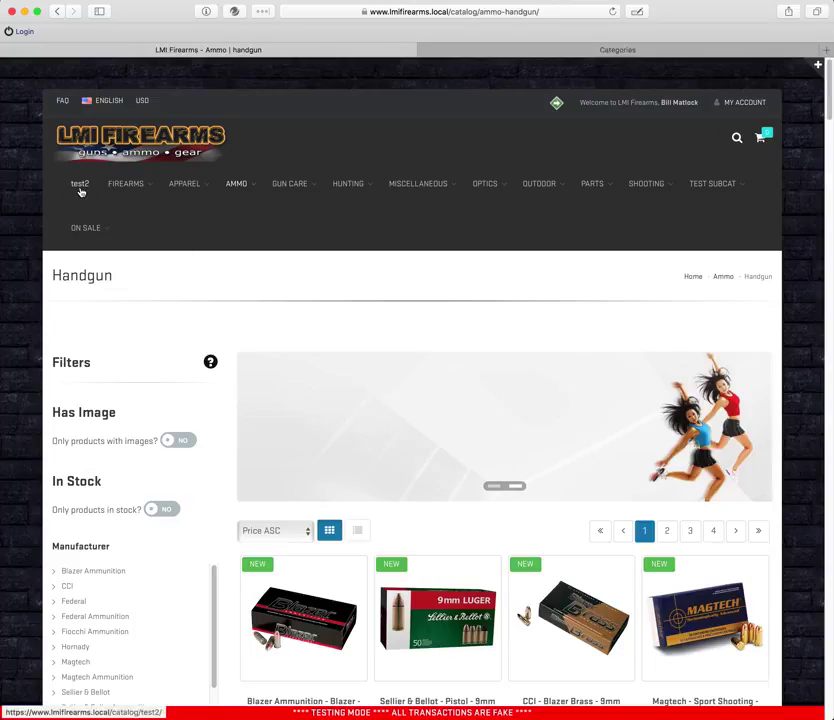
- In the admin's category list, select Test and its subcategories and bulk-set their status to Disabled
click(611, 50)
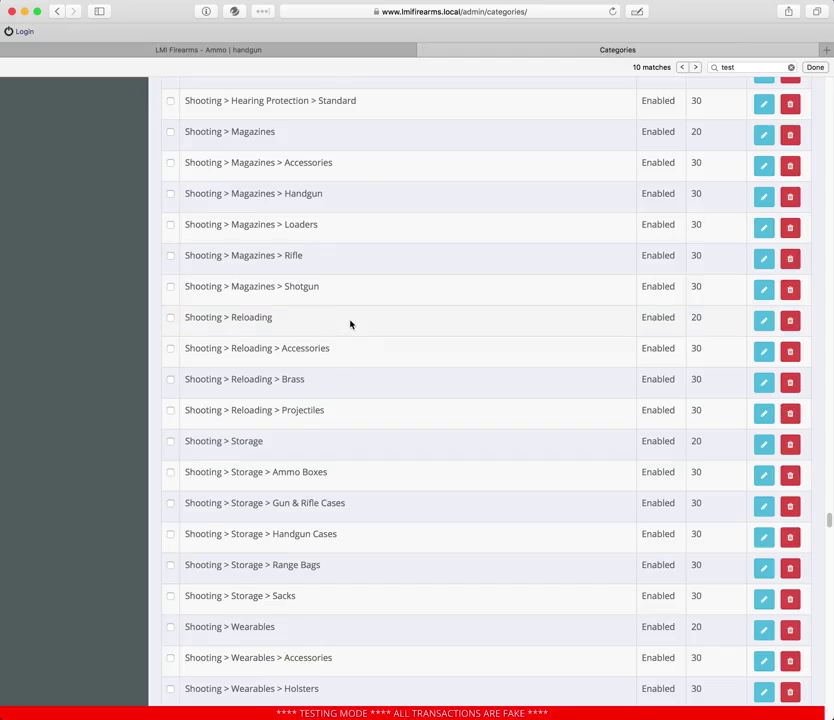
scroll(348, 324, down, 10)
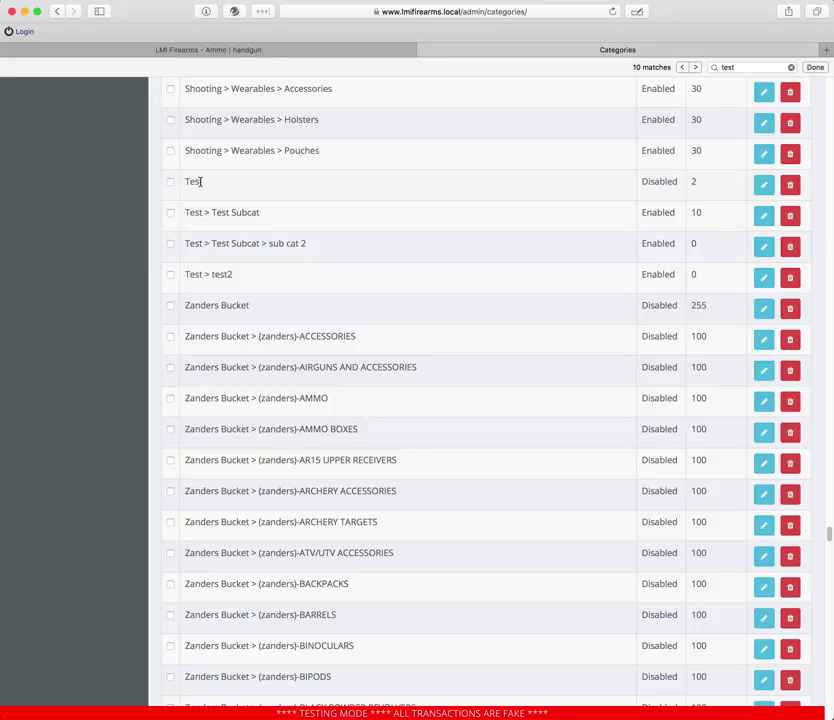
drag(213, 212, 316, 212)
drag(212, 274, 288, 286)
double_click(193, 181)
click(170, 182)
click(171, 244)
click(172, 275)
scroll(236, 292, up, 10)
scroll(240, 285, up, 15)
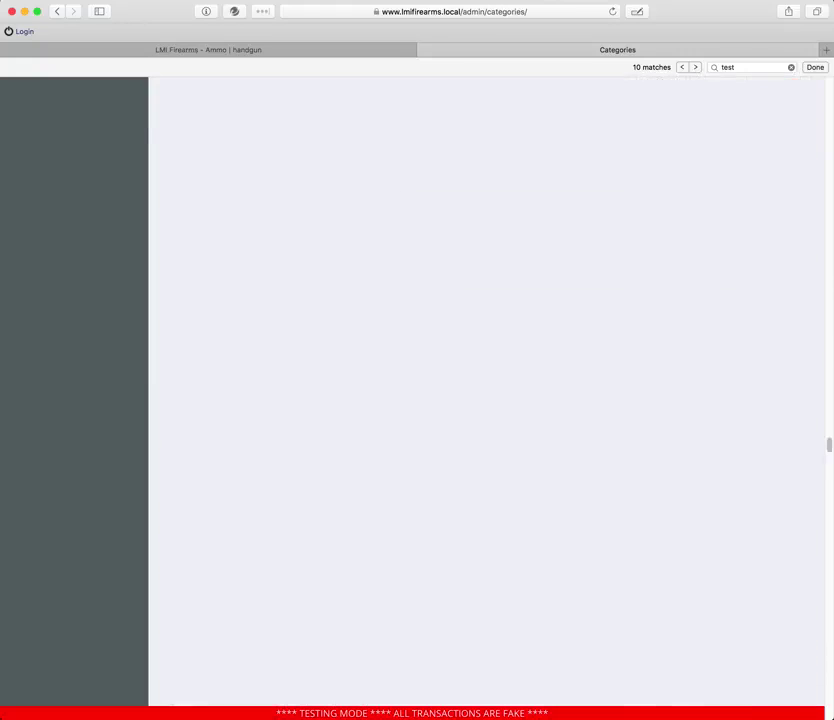
scroll(480, 400, up, 15)
click(335, 208)
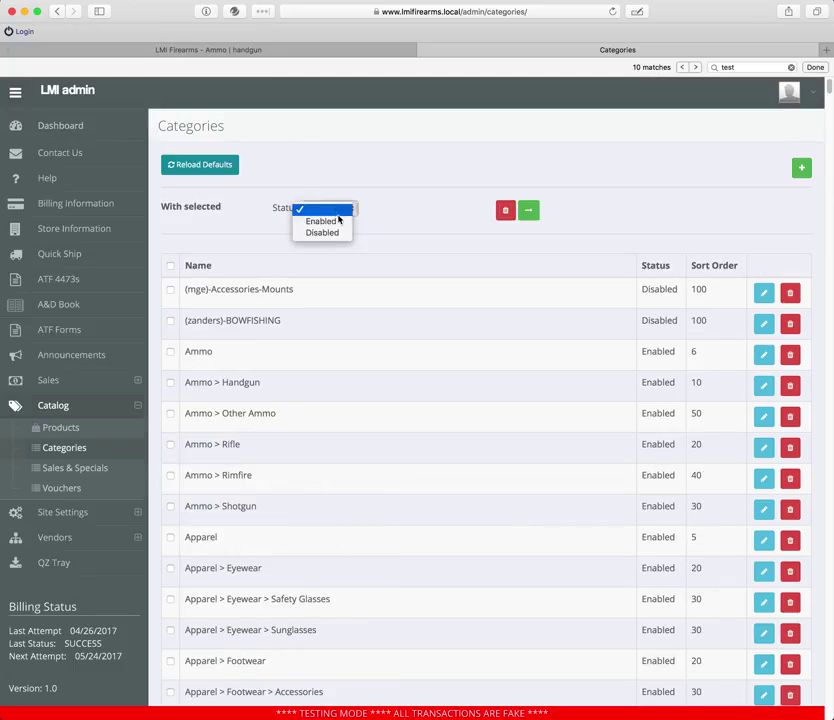
click(340, 232)
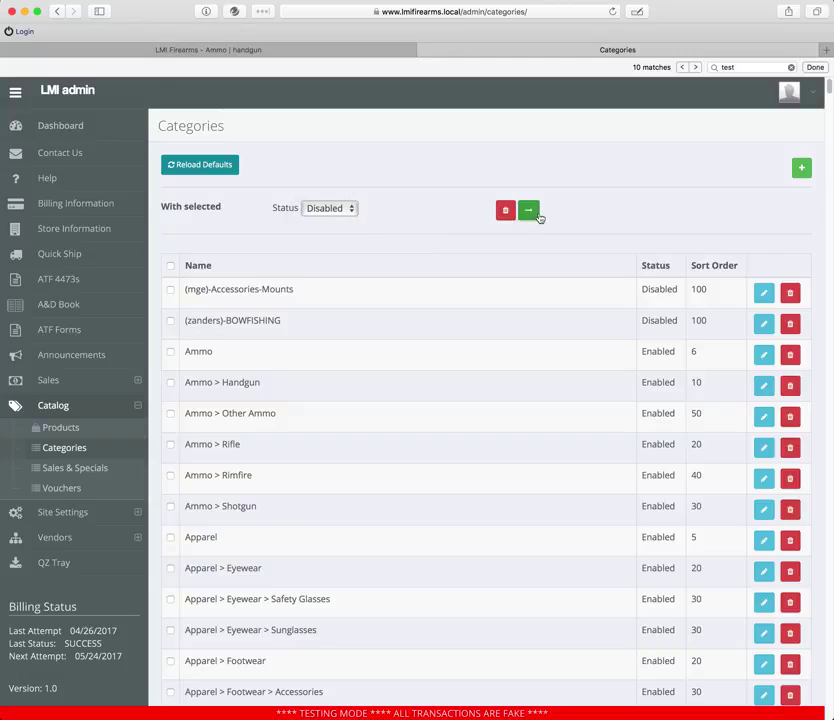
click(538, 214)
click(584, 258)
- Reload the storefront page to check the navigation for Test categories, and return to the admin's category list
click(278, 52)
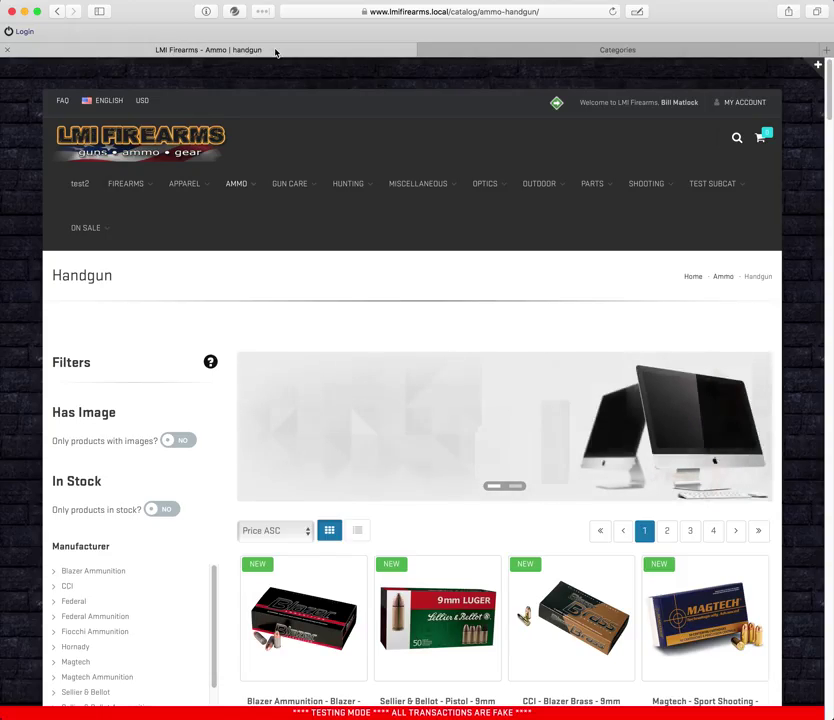
click(613, 12)
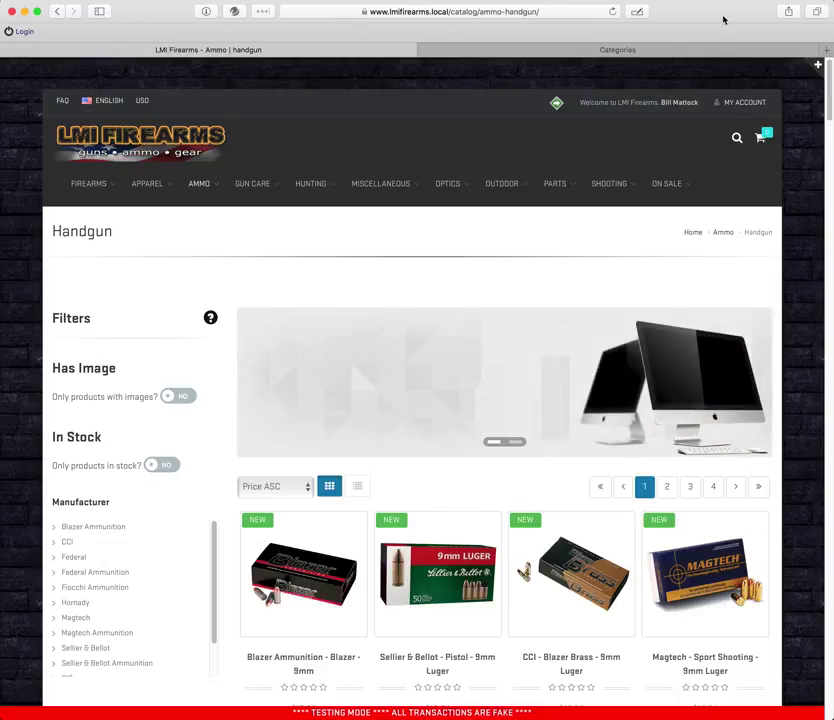
click(670, 52)
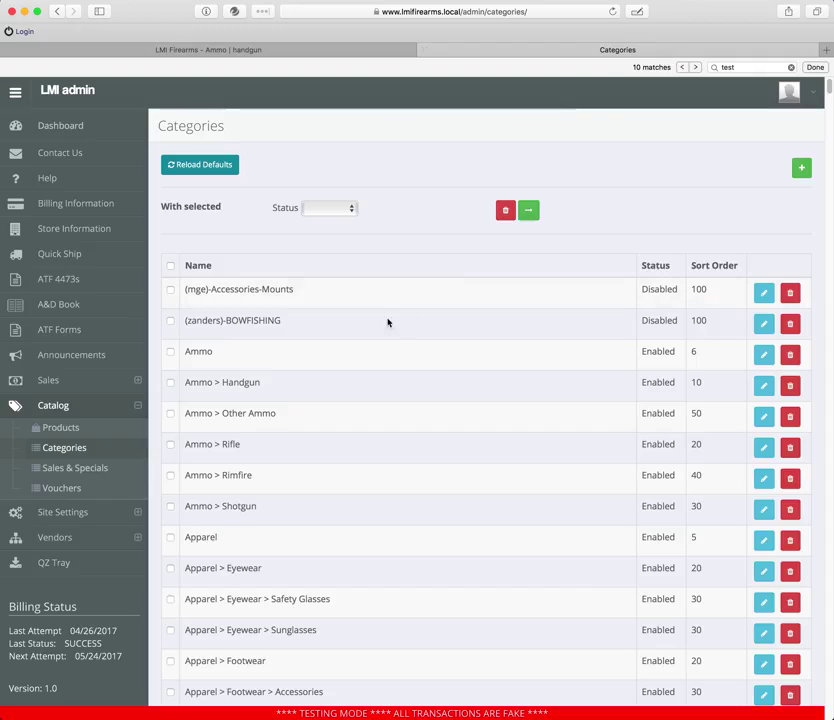
scroll(388, 321, down, 5)
scroll(387, 320, up, 5)
scroll(387, 320, down, 3)
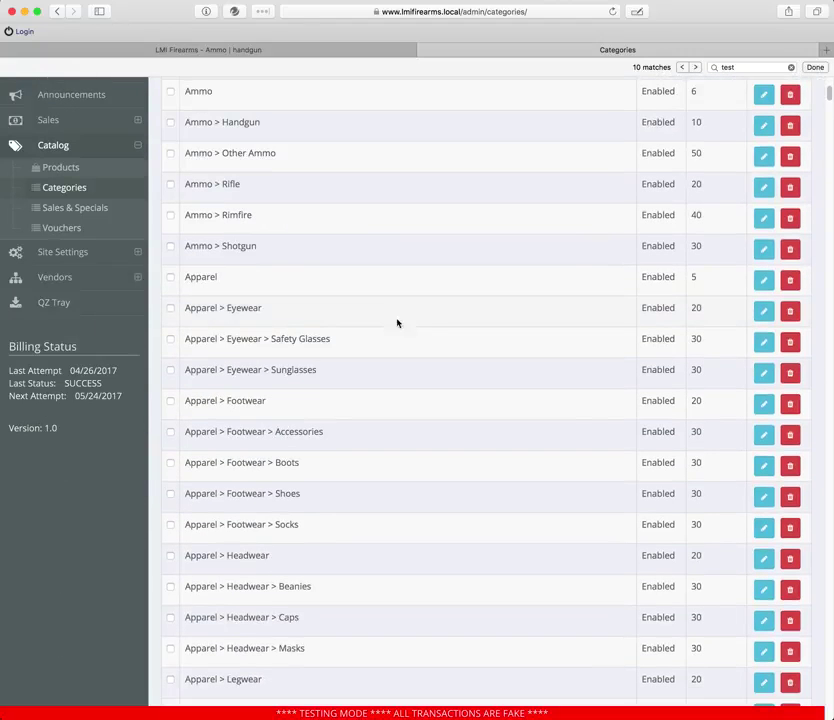
scroll(400, 315, up, 3)
scroll(411, 311, down, 2)
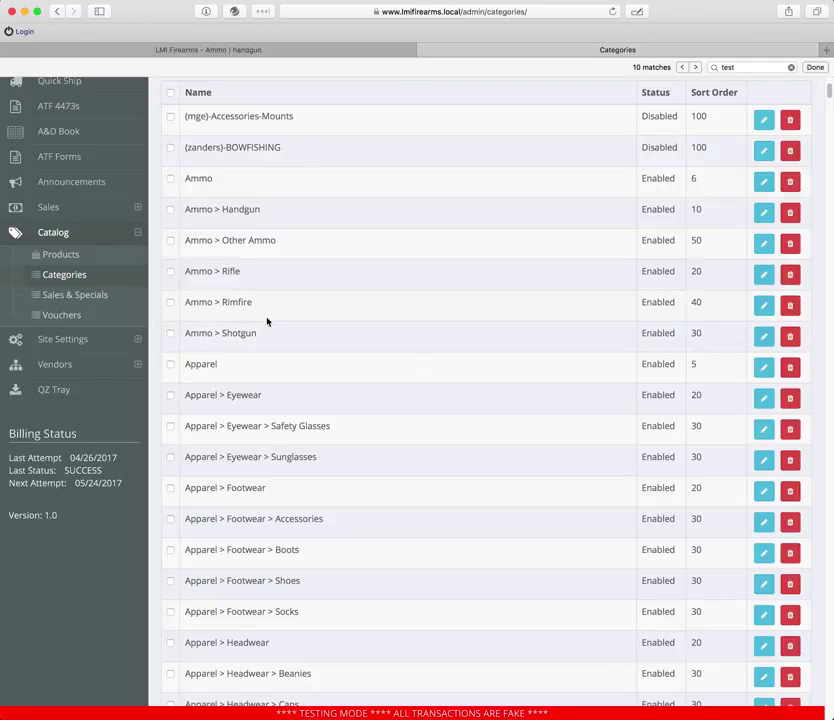
- Open the vendors' Data Import page and review the product import modules
click(71, 364)
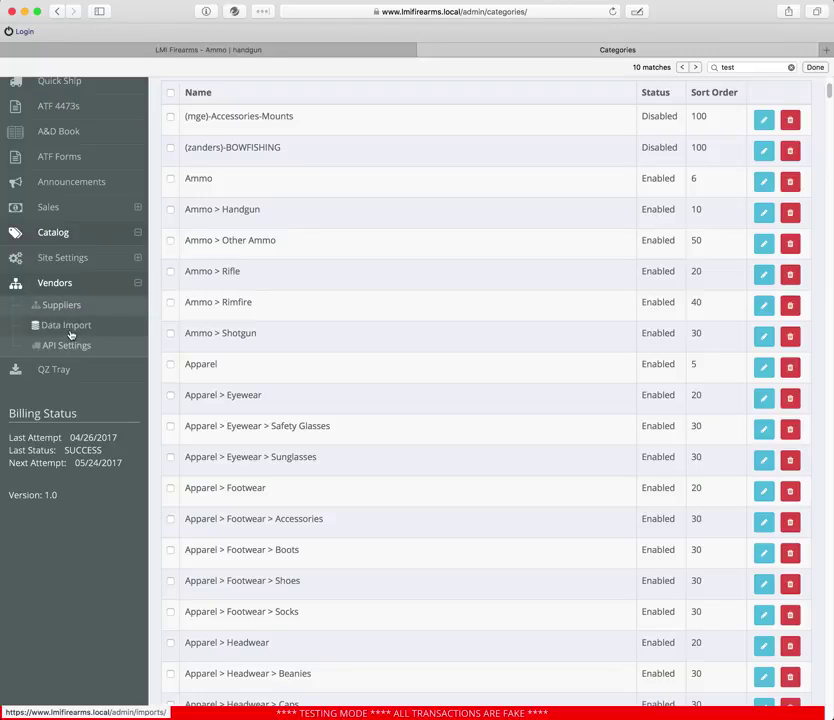
click(70, 331)
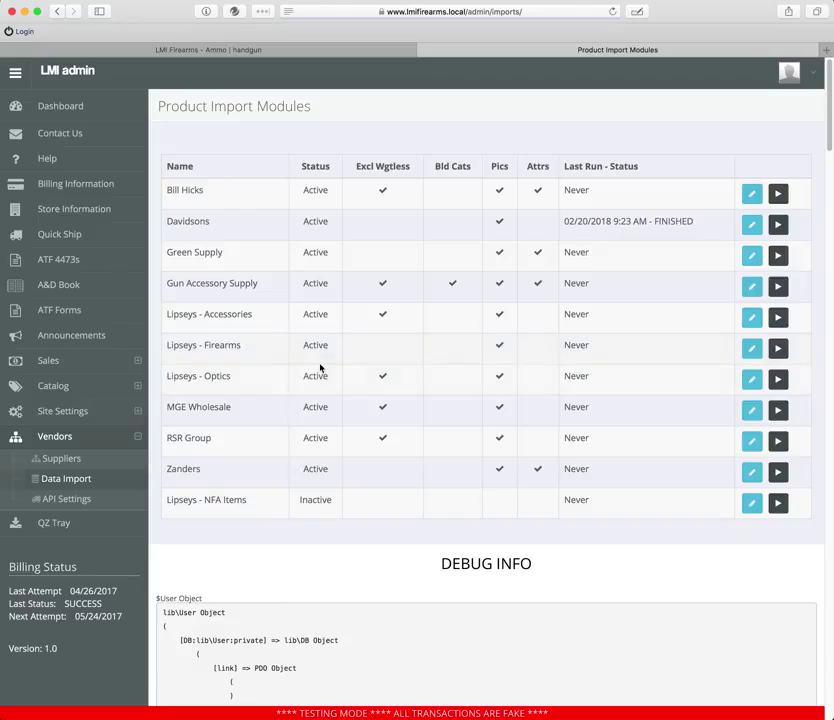
click(751, 379)
scroll(585, 370, down, 3)
scroll(520, 405, up, 1)
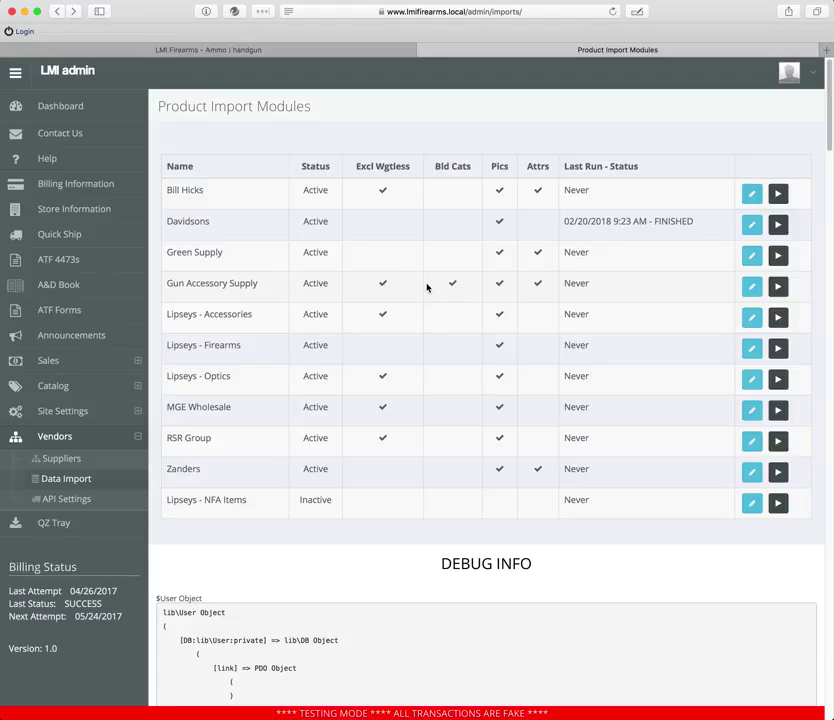
- Open the Bill Hicks import module and examine how its category map assigns the supplier's categories
click(751, 193)
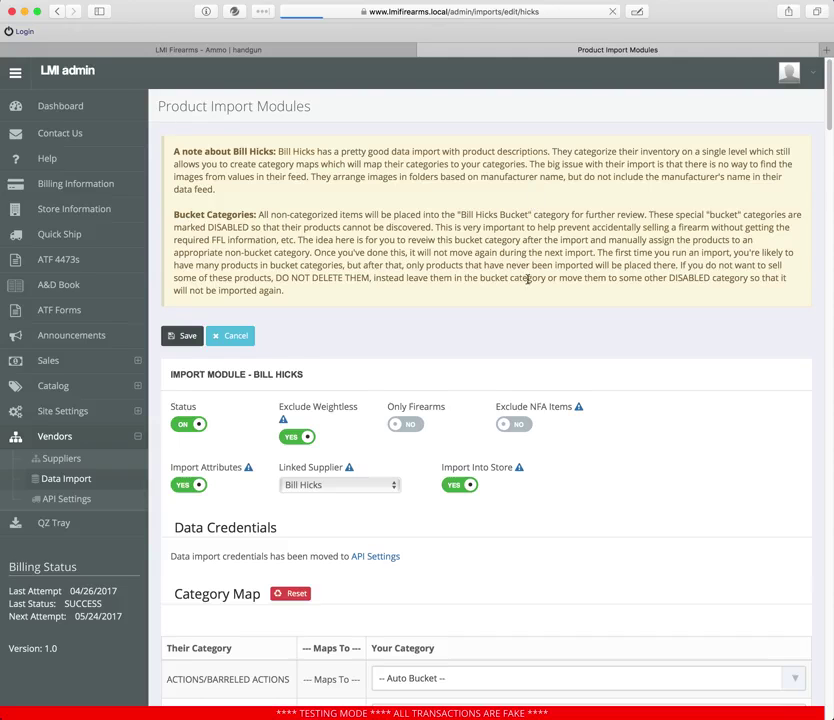
scroll(528, 285, down, 5)
scroll(507, 277, down, 2)
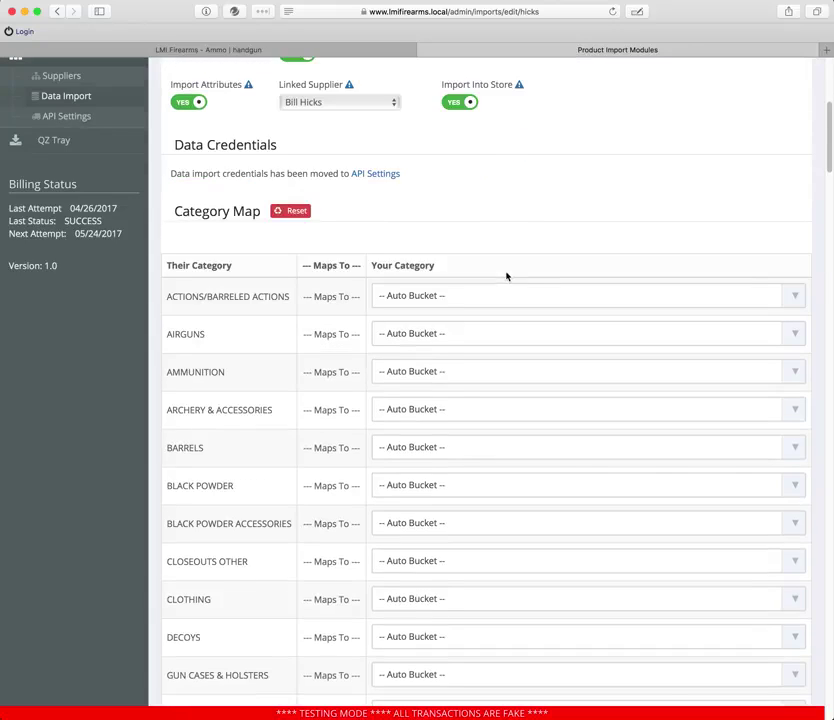
scroll(493, 267, up, 8)
scroll(493, 266, down, 7)
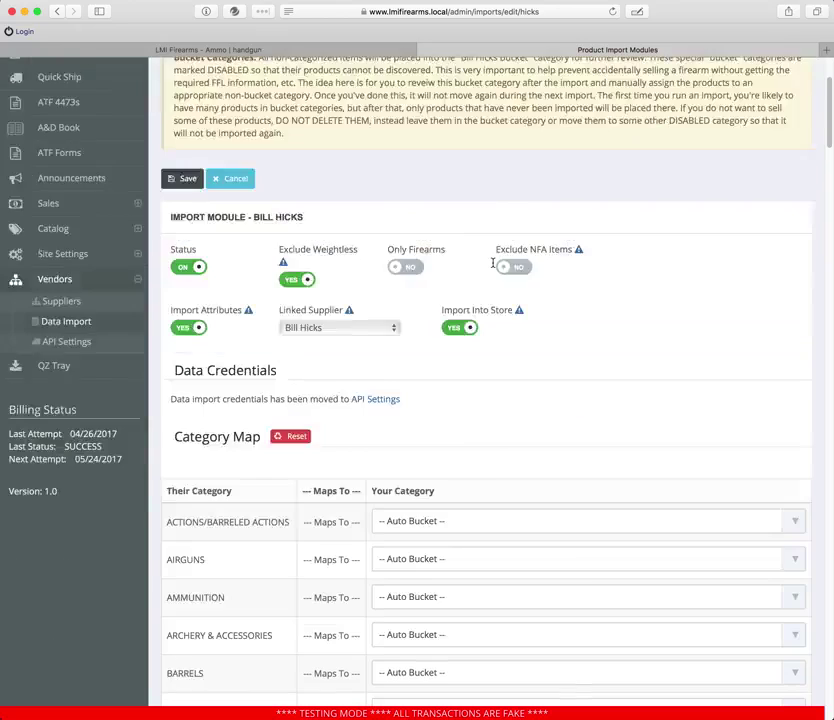
scroll(500, 265, down, 3)
scroll(200, 255, down, 7)
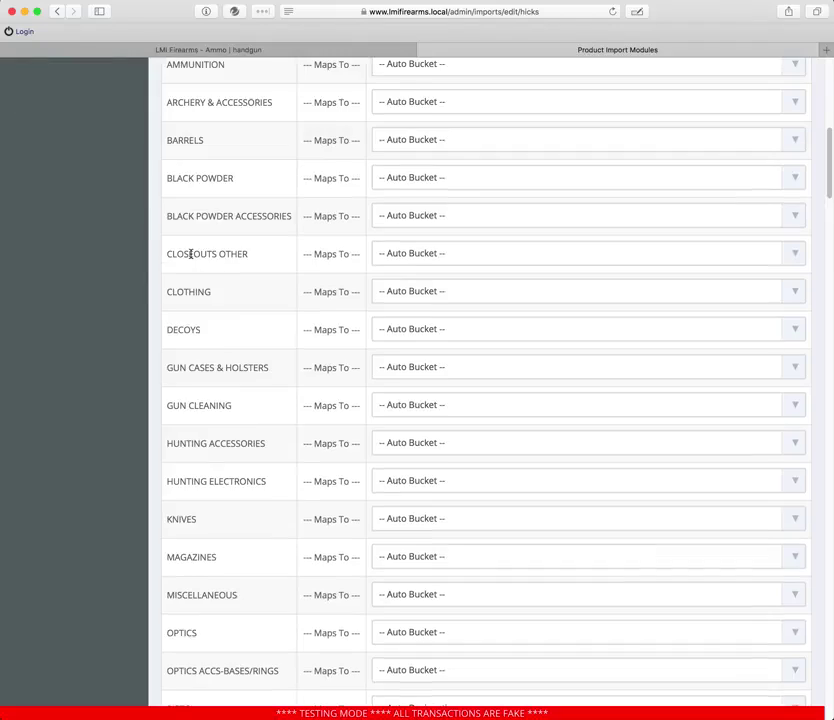
scroll(191, 258, down, 8)
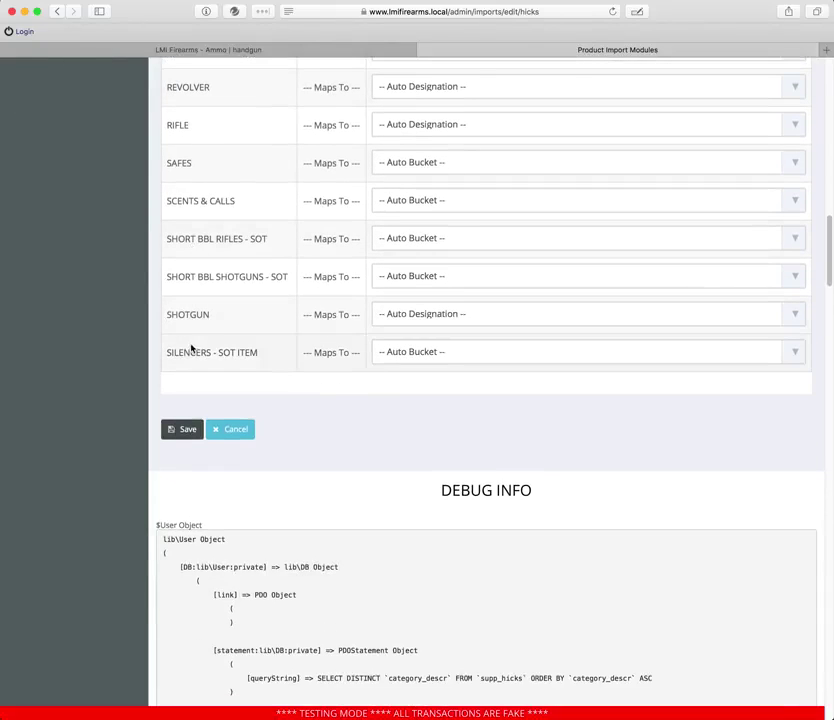
scroll(191, 346, up, 7)
scroll(191, 348, up, 7)
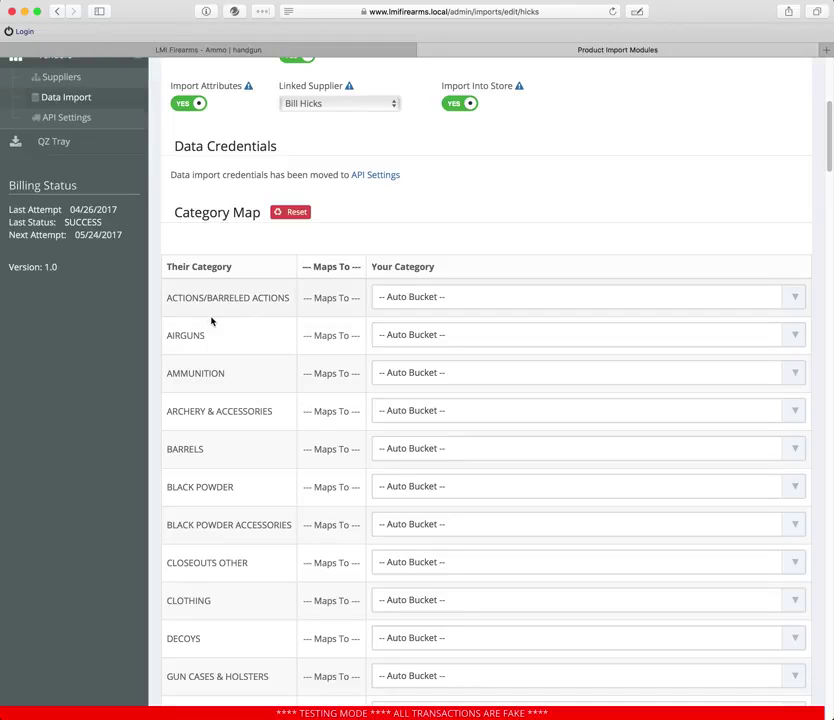
scroll(210, 320, down, 7)
scroll(211, 323, down, 5)
scroll(211, 323, up, 15)
scroll(211, 320, down, 3)
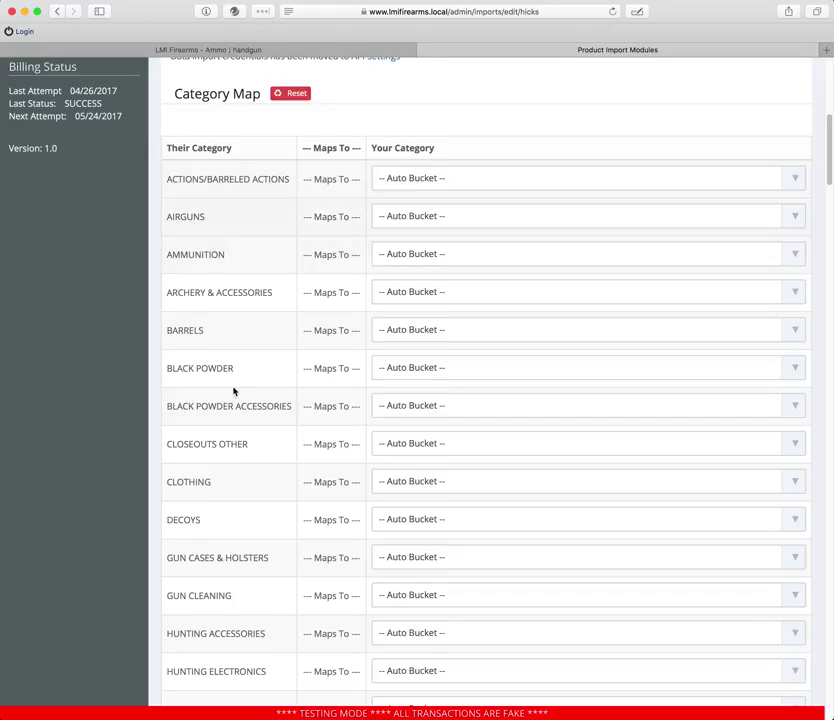
scroll(241, 405, down, 4)
scroll(241, 405, down, 2)
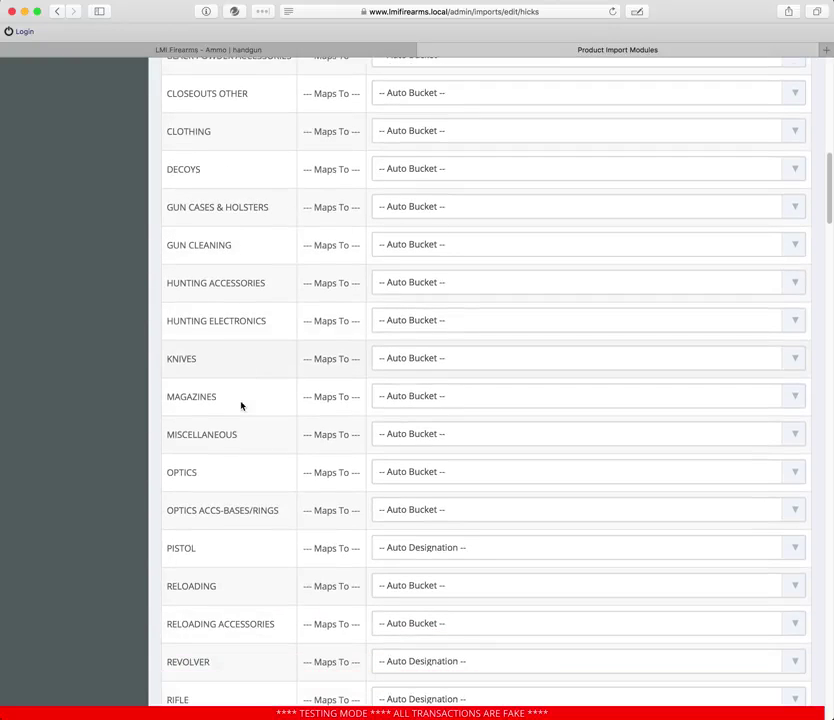
- Check the mapping options offered for the PISTOL and REVOLVER categories and review the other firearm rows of the map
click(457, 511)
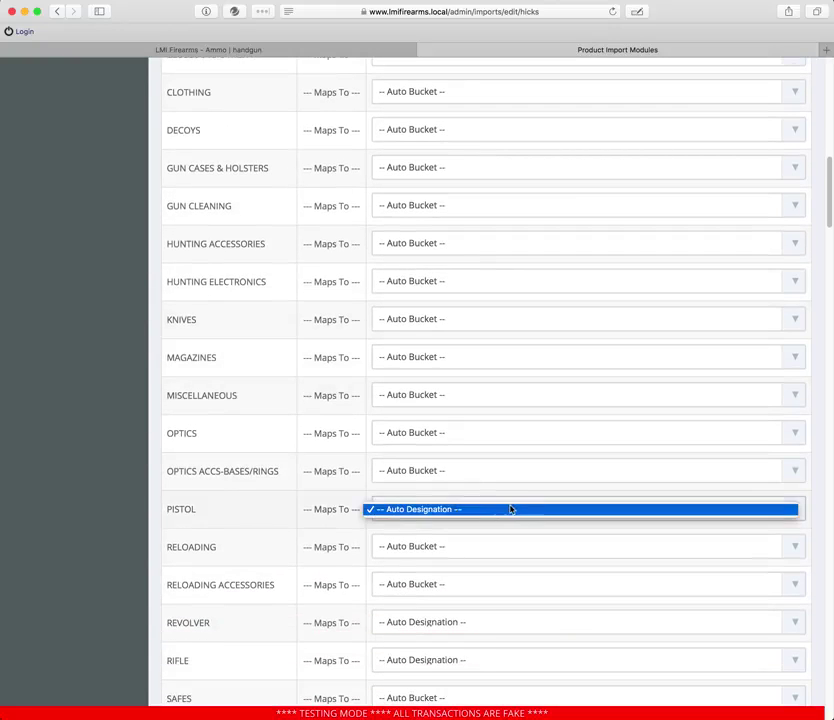
click(774, 508)
click(741, 517)
click(718, 452)
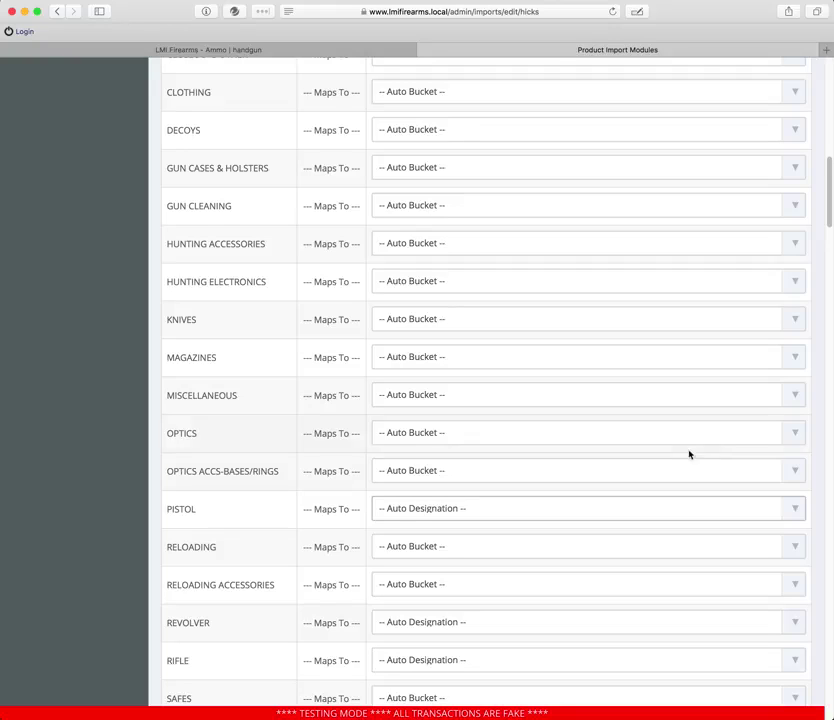
scroll(583, 369, up, 1)
scroll(580, 357, down, 2)
scroll(560, 380, down, 2)
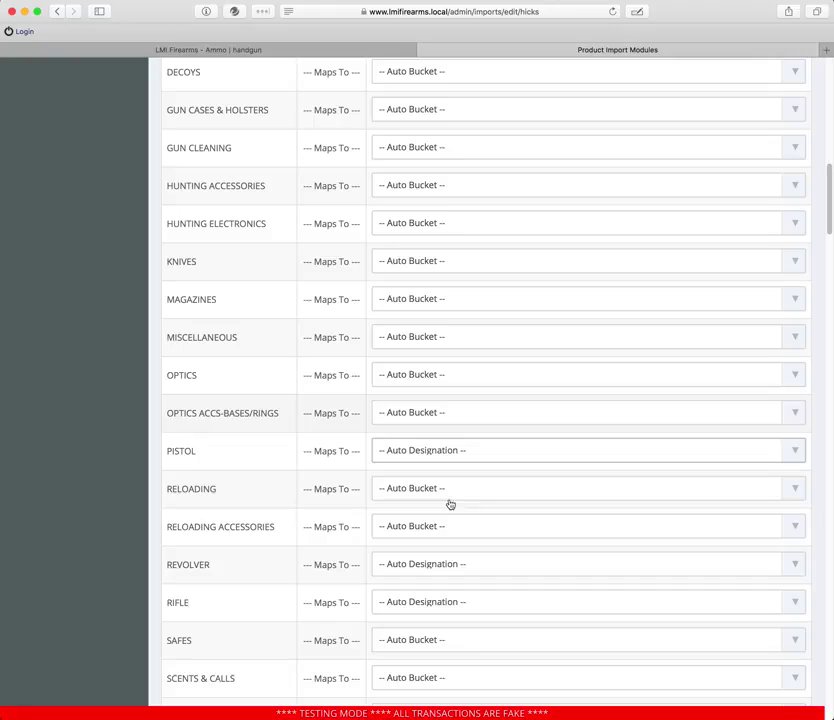
click(421, 568)
click(293, 565)
scroll(298, 562, down, 10)
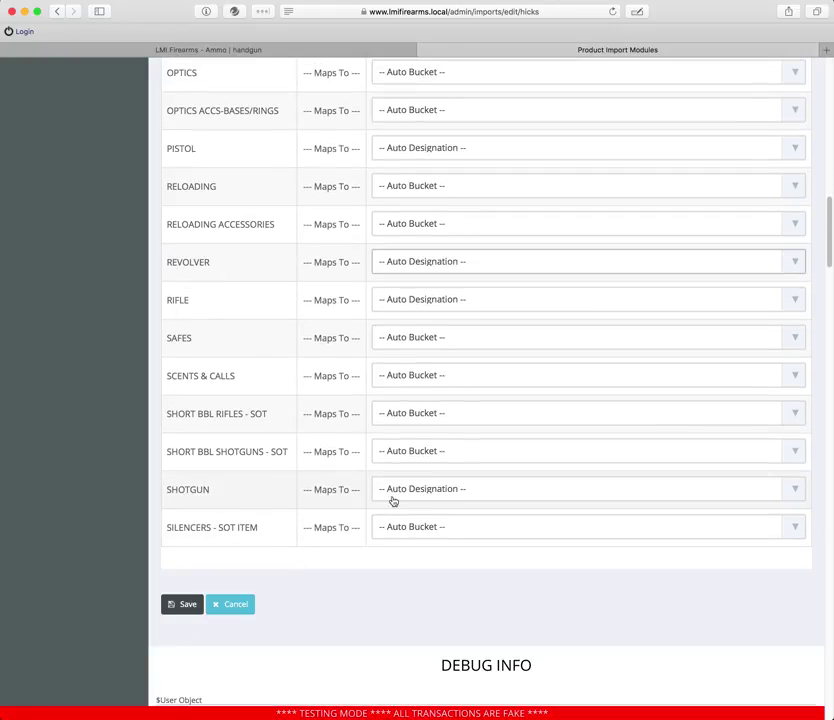
- Browse the store categories offered for the AIRGUNS row in the Bill Hicks category map, leaving its mapping as is
scroll(300, 493, up, 15)
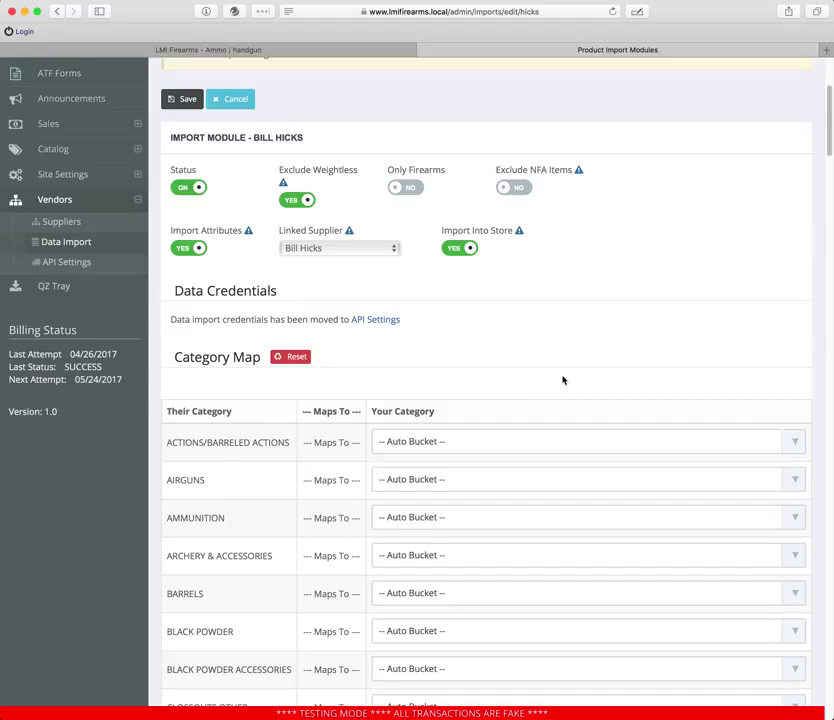
scroll(562, 380, up, 3)
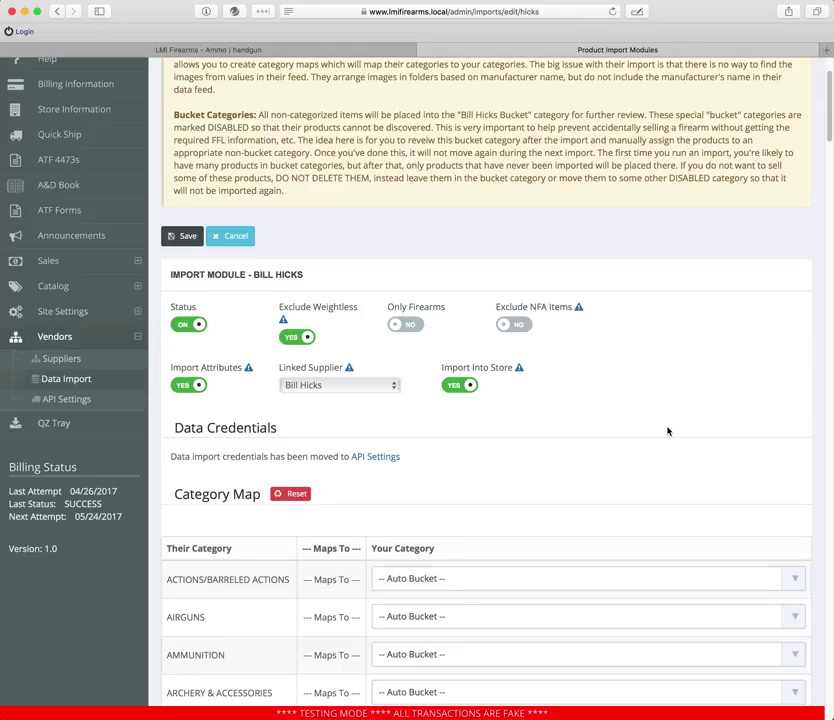
scroll(693, 421, down, 7)
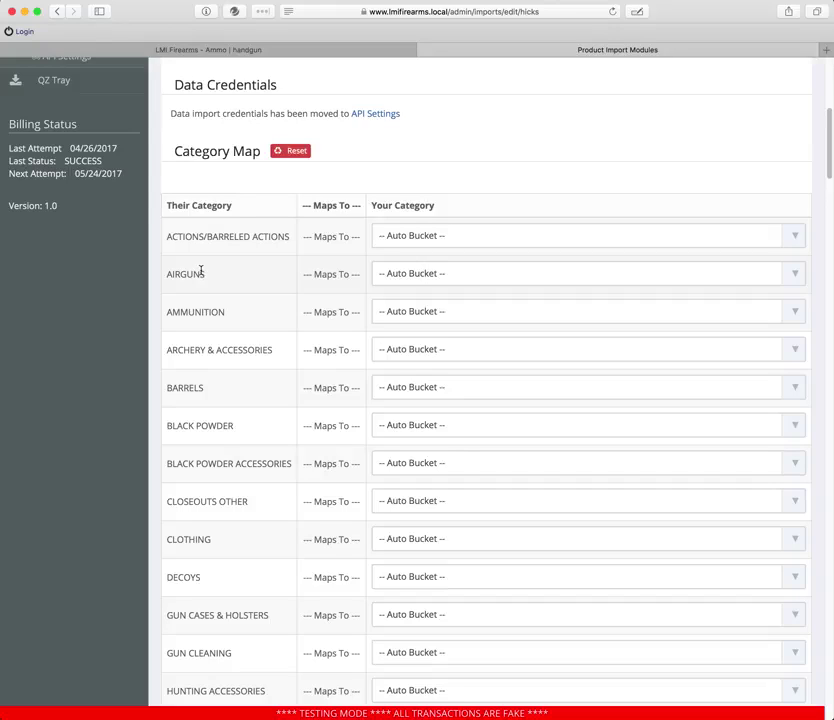
click(464, 274)
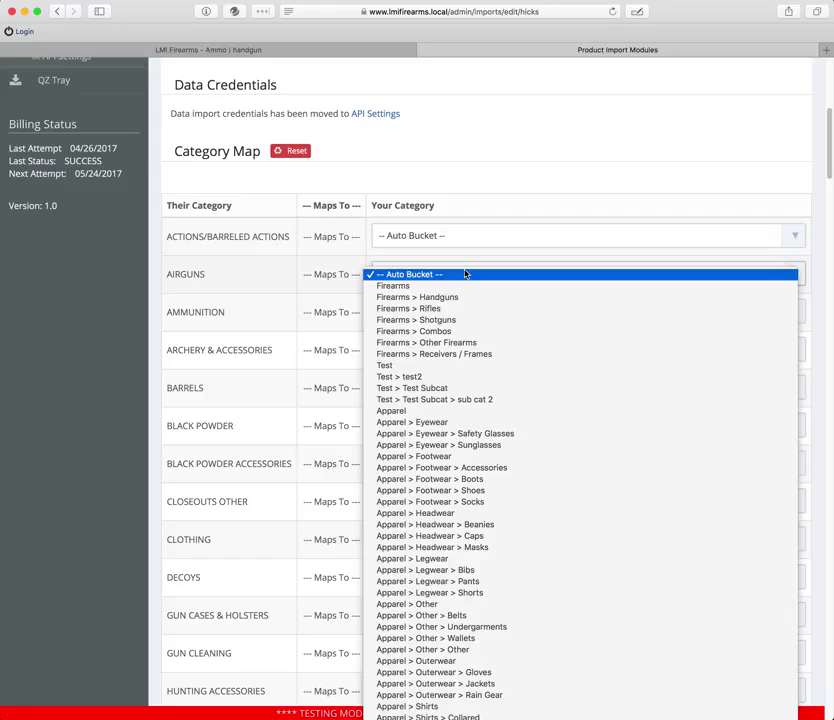
scroll(516, 388, down, 10)
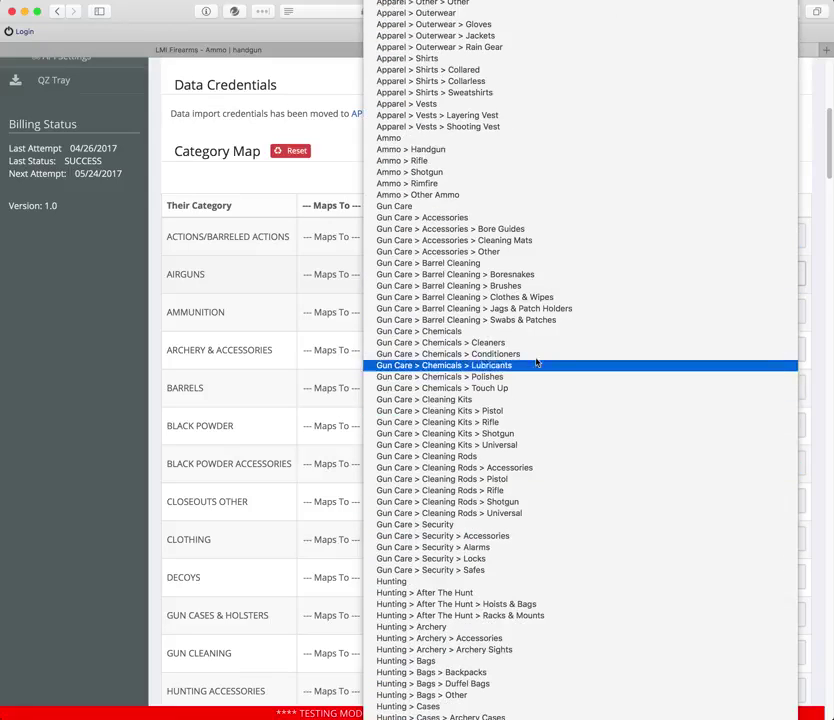
scroll(536, 660, down, 10)
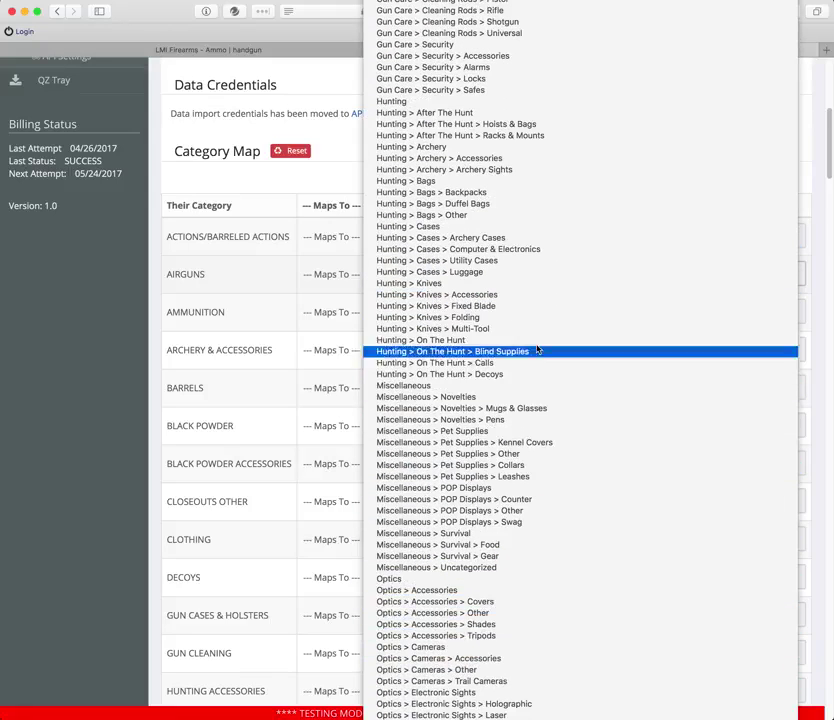
scroll(555, 458, down, 15)
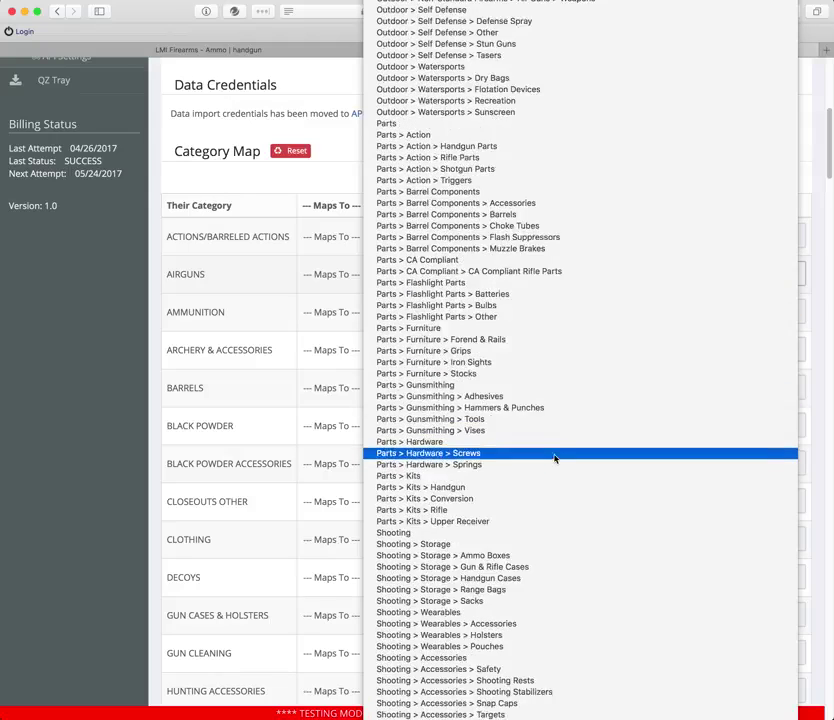
scroll(555, 458, down, 4)
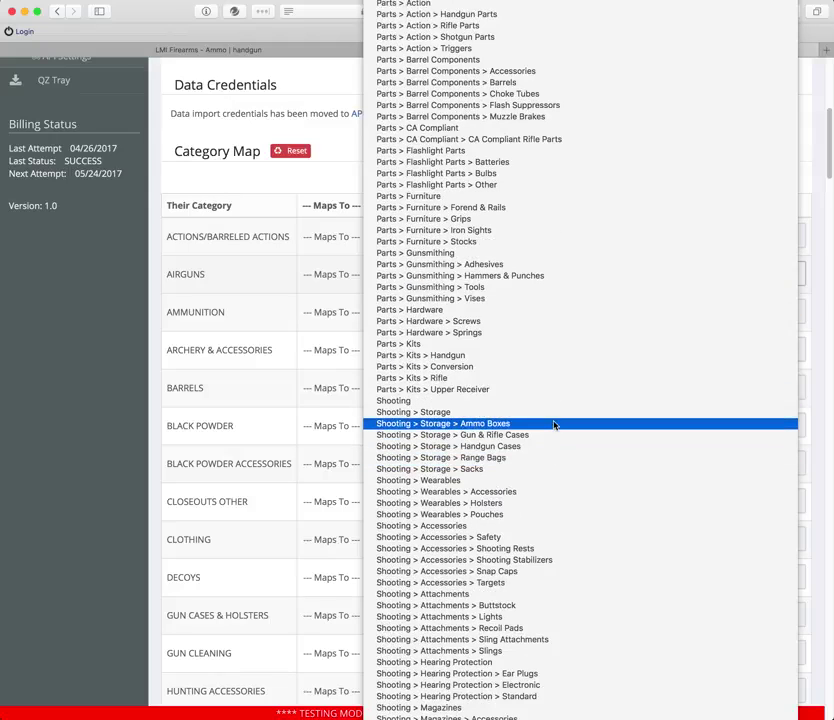
scroll(554, 424, down, 4)
scroll(553, 424, down, 2)
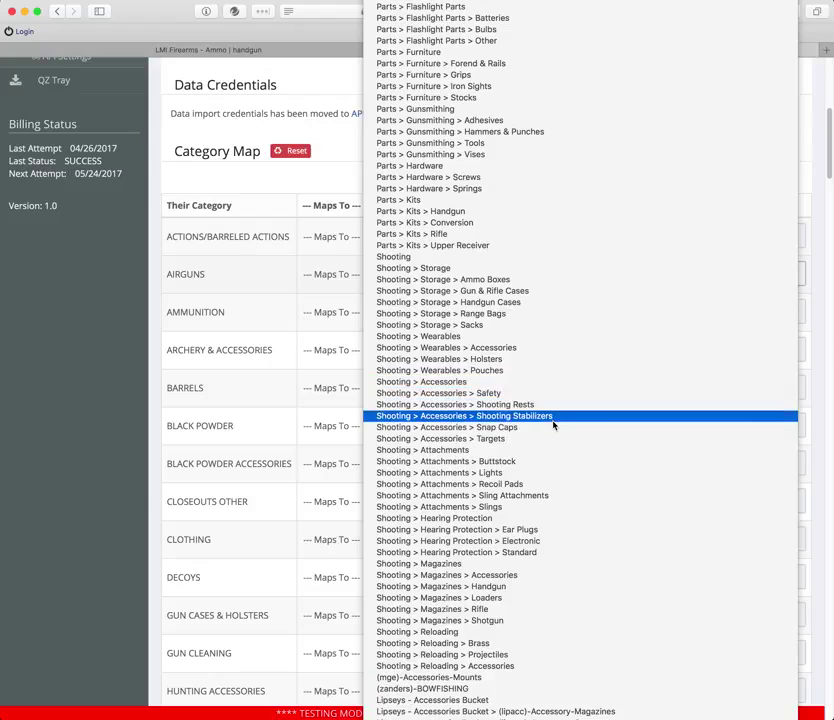
click(222, 349)
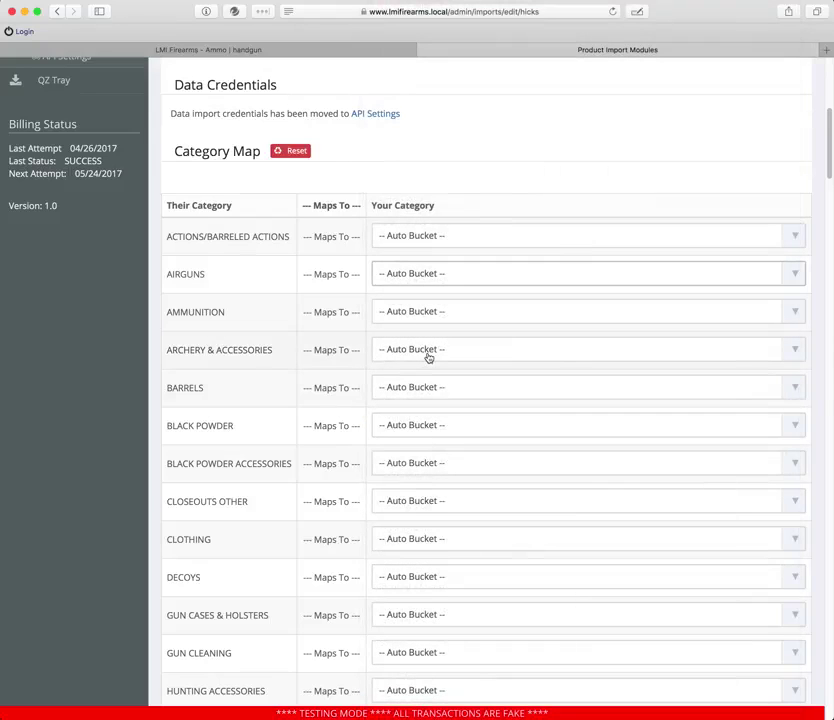
- Check the Ammo categories offered as mapping targets for the supplier's AMMUNITION row without choosing one
double_click(194, 313)
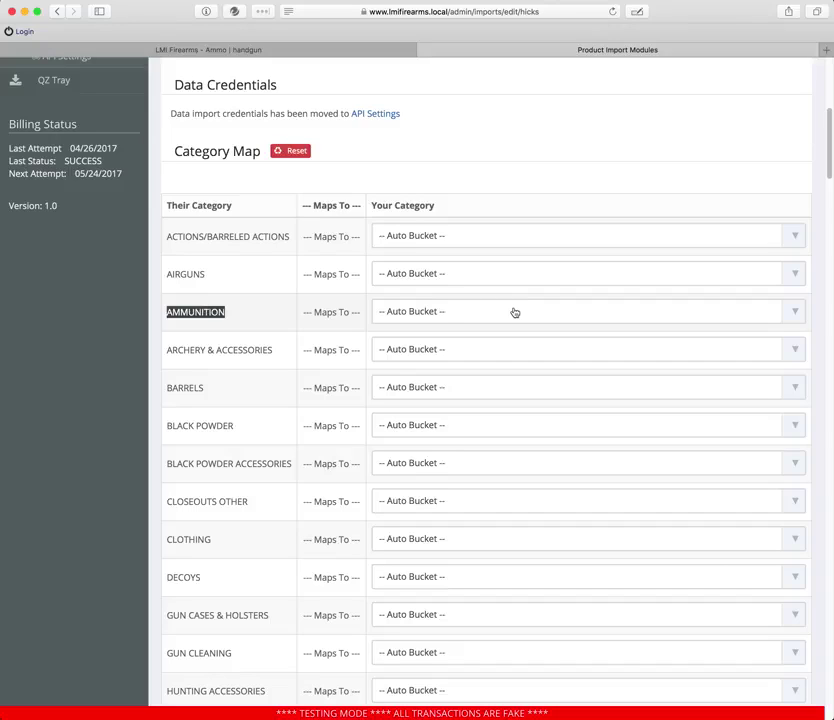
click(189, 312)
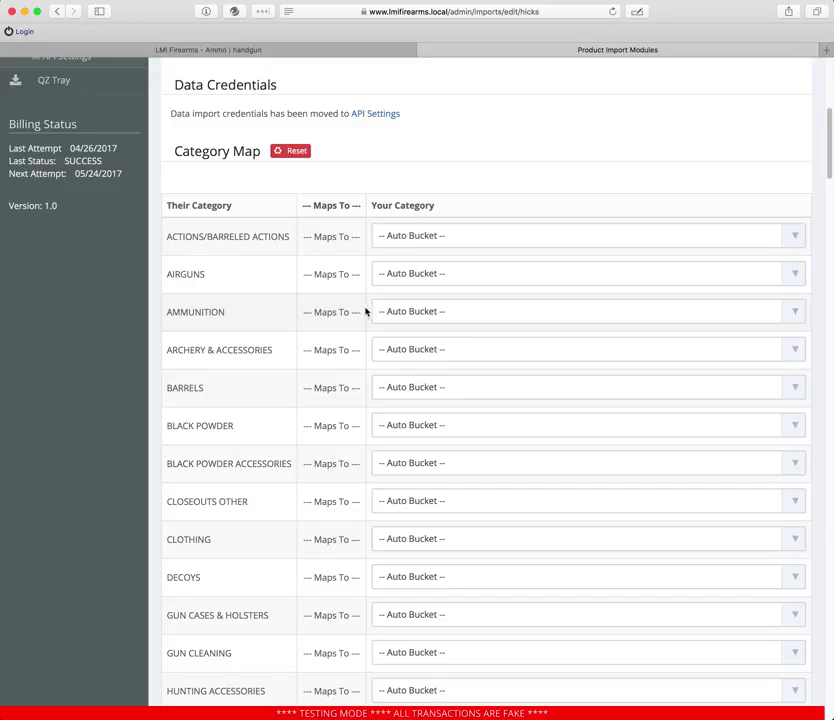
click(433, 317)
scroll(530, 387, down, 5)
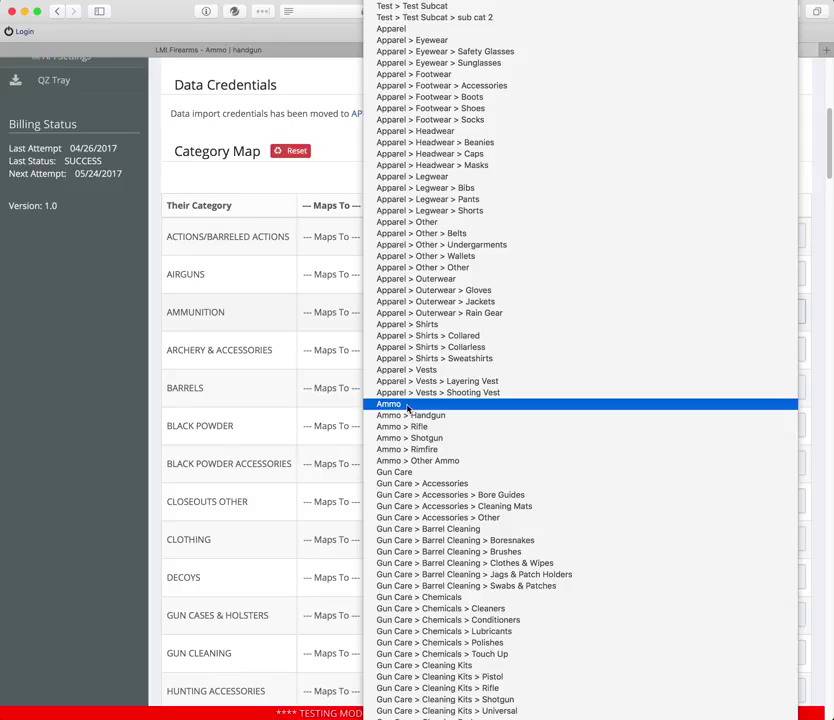
click(266, 319)
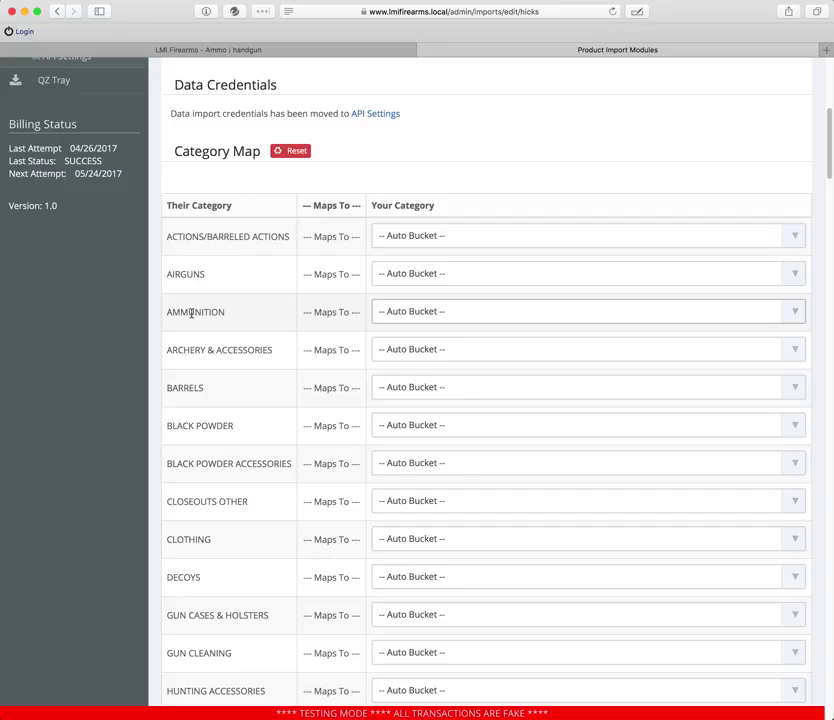
- Find the Bill Hicks Bucket > (hicks)-AMMUNITION entry among the AMMUNITION row's mapping options and close the list unchanged
click(574, 318)
scroll(590, 454, down, 20)
scroll(590, 478, down, 20)
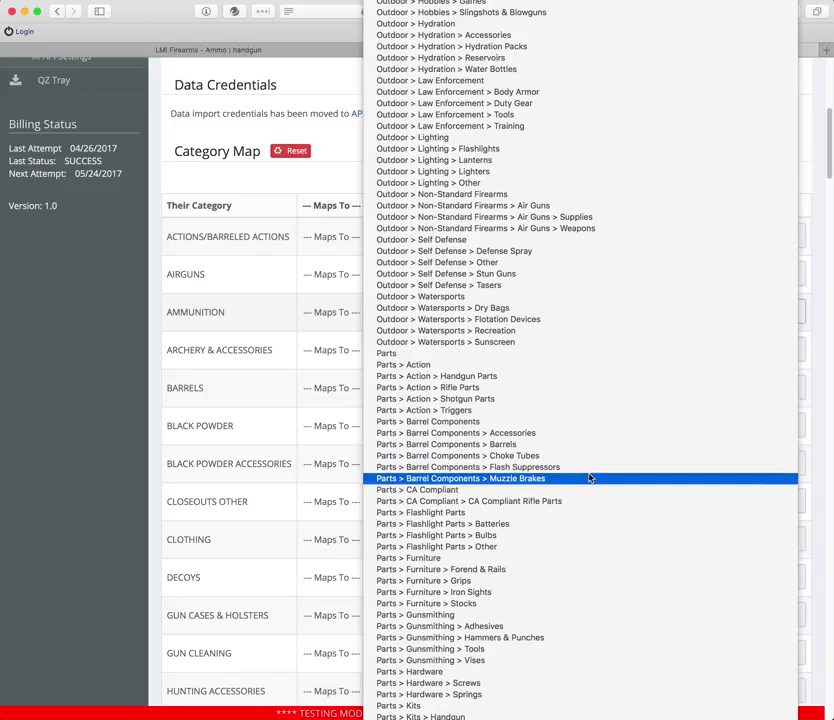
scroll(590, 478, down, 20)
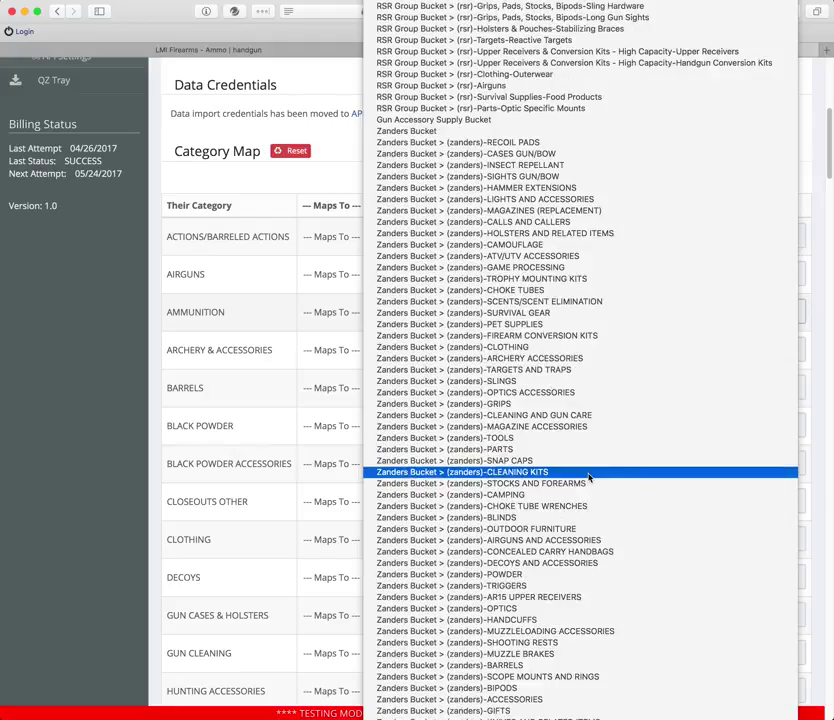
scroll(588, 480, up, 12)
scroll(588, 481, down, 12)
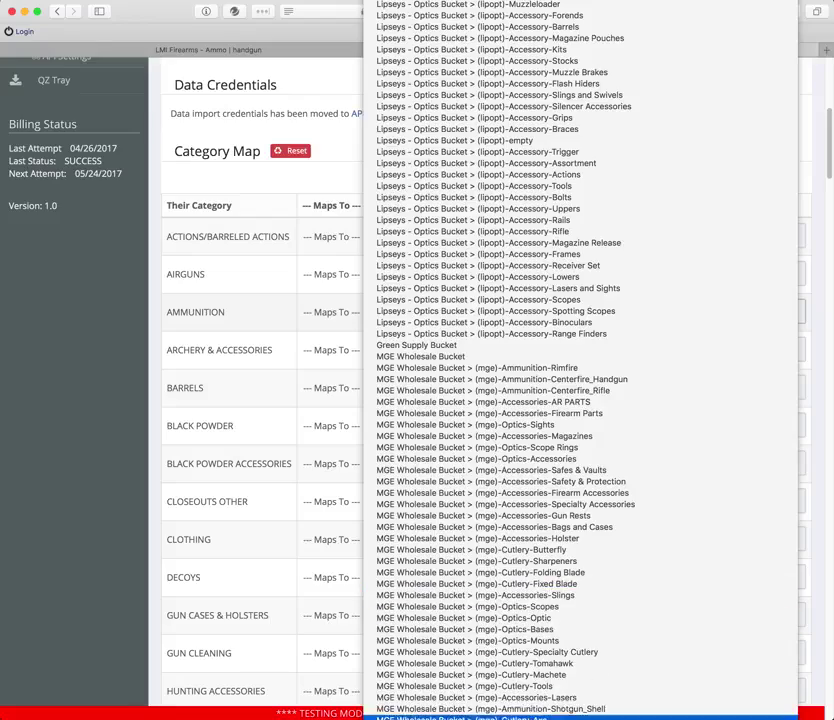
scroll(568, 710, up, 15)
scroll(568, 710, down, 15)
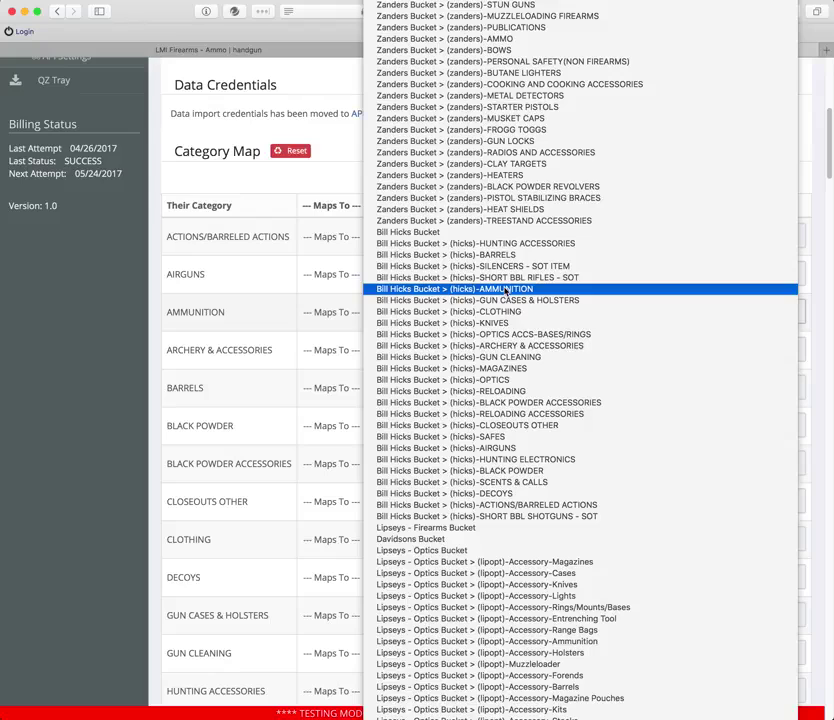
click(28, 287)
- Open the catalog's Products page and show its product filter
scroll(50, 310, up, 5)
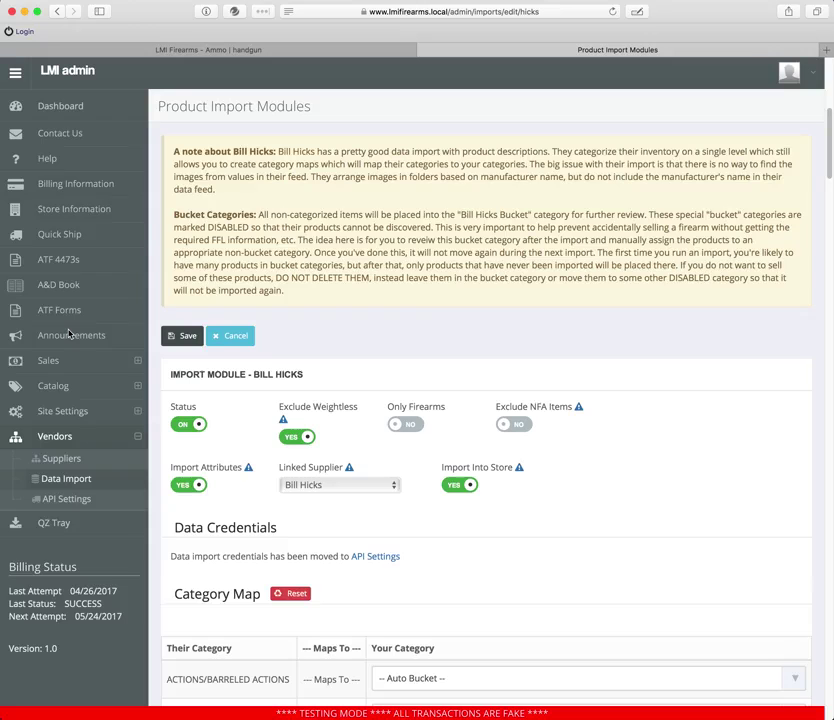
click(56, 388)
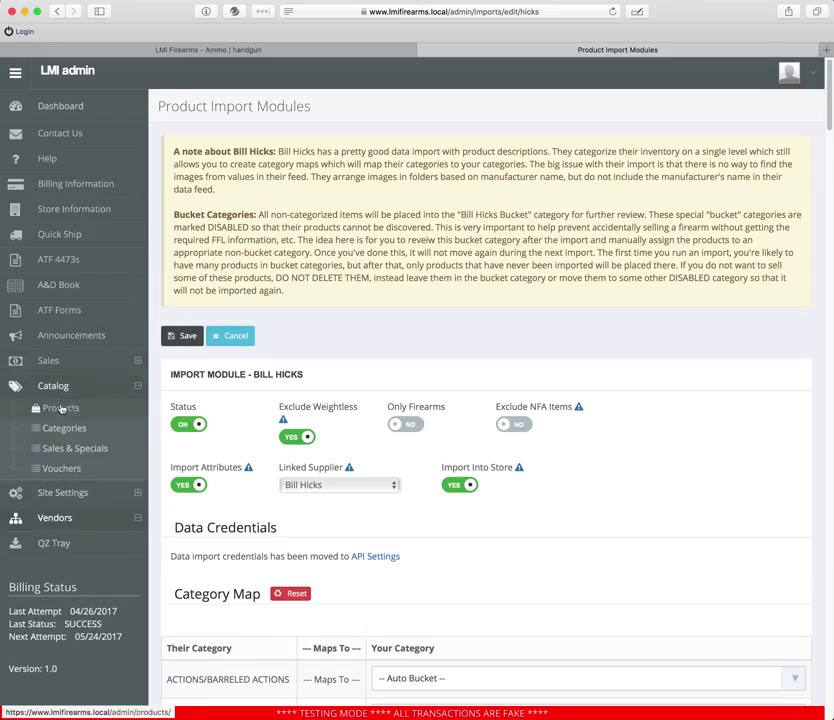
click(72, 412)
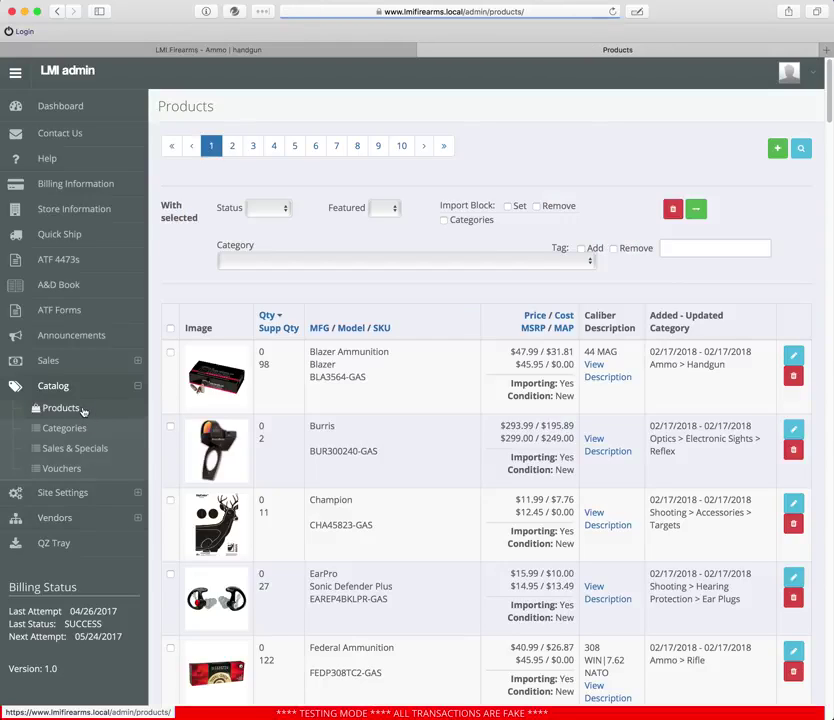
click(800, 150)
- Filter the products by supplier Bill Hicks and category Bill Hicks Bucket > (hicks)-AMMUNITION
scroll(236, 370, down, 1)
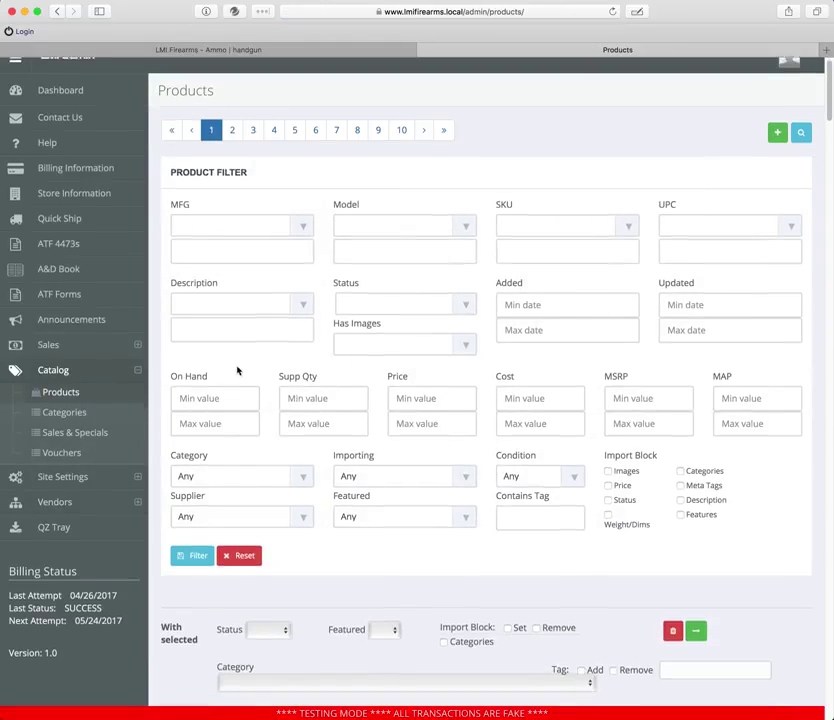
click(242, 491)
click(261, 515)
click(257, 451)
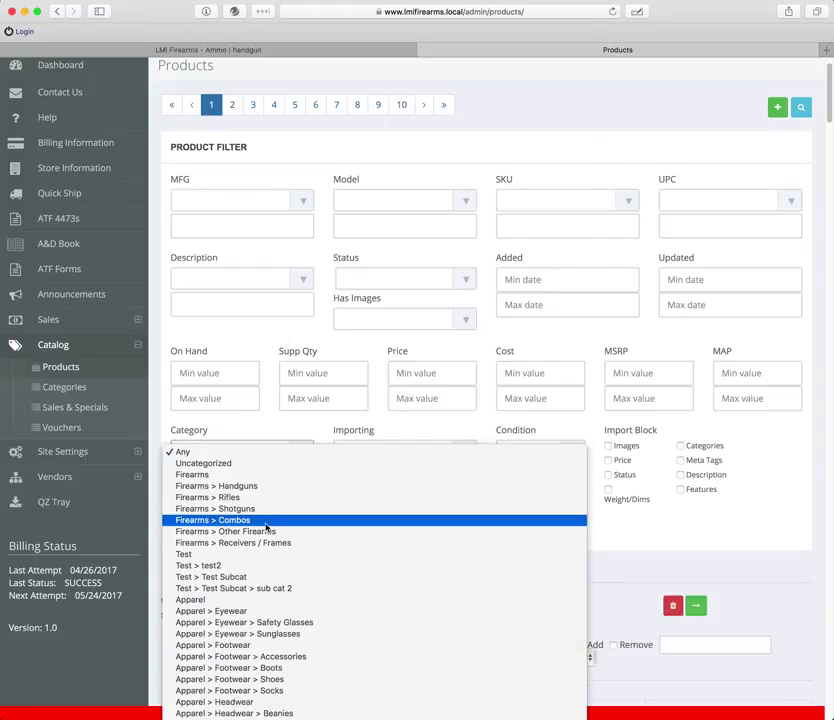
scroll(265, 527, down, 20)
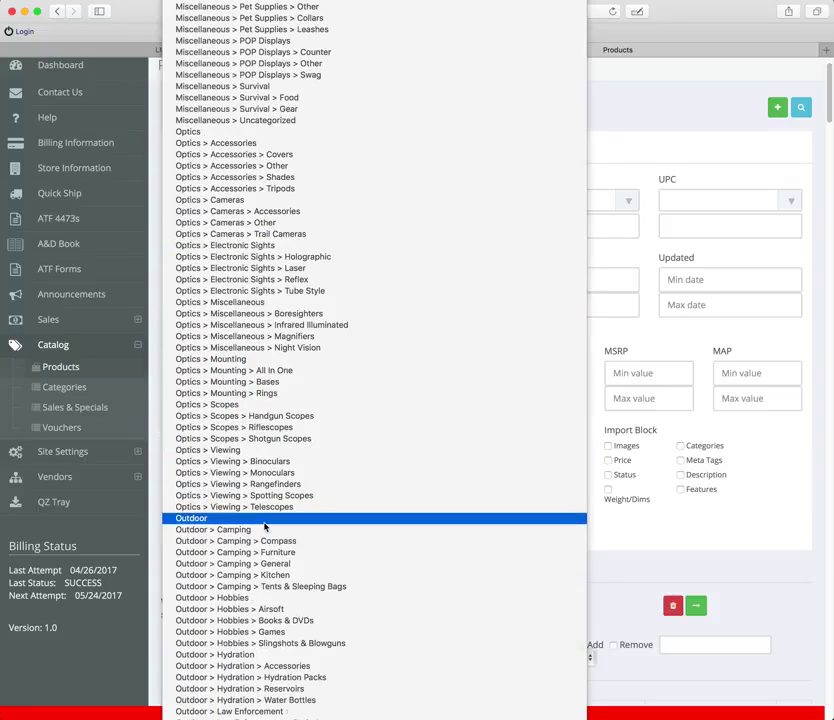
scroll(265, 527, down, 20)
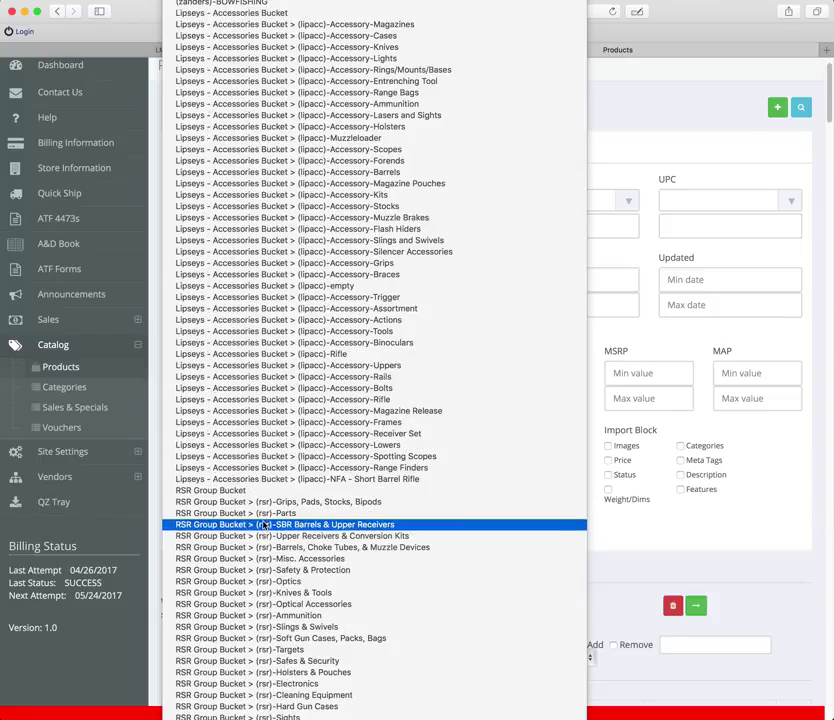
scroll(265, 527, up, 5)
scroll(265, 527, down, 20)
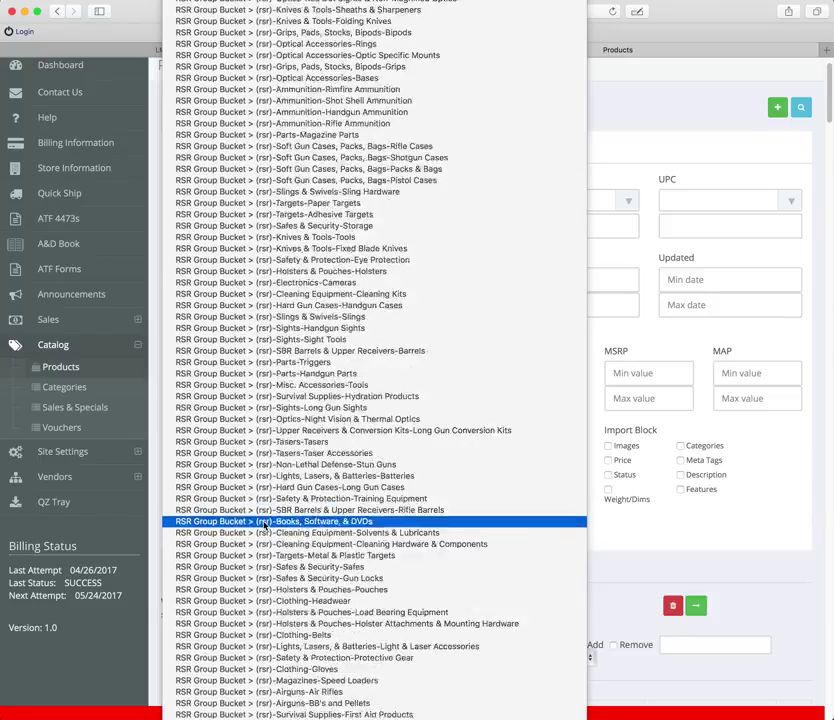
scroll(265, 523, down, 12)
scroll(265, 522, down, 20)
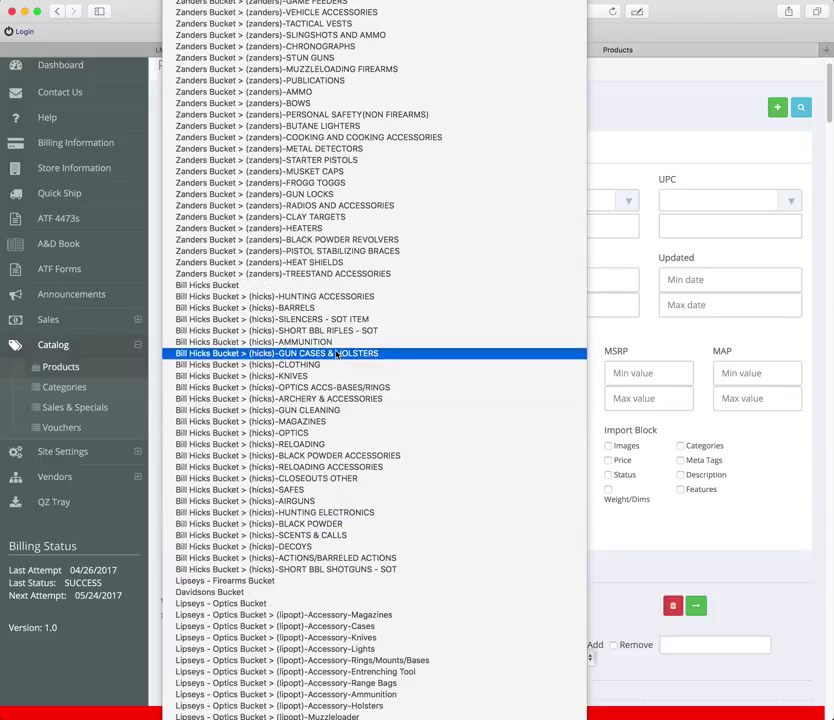
click(268, 341)
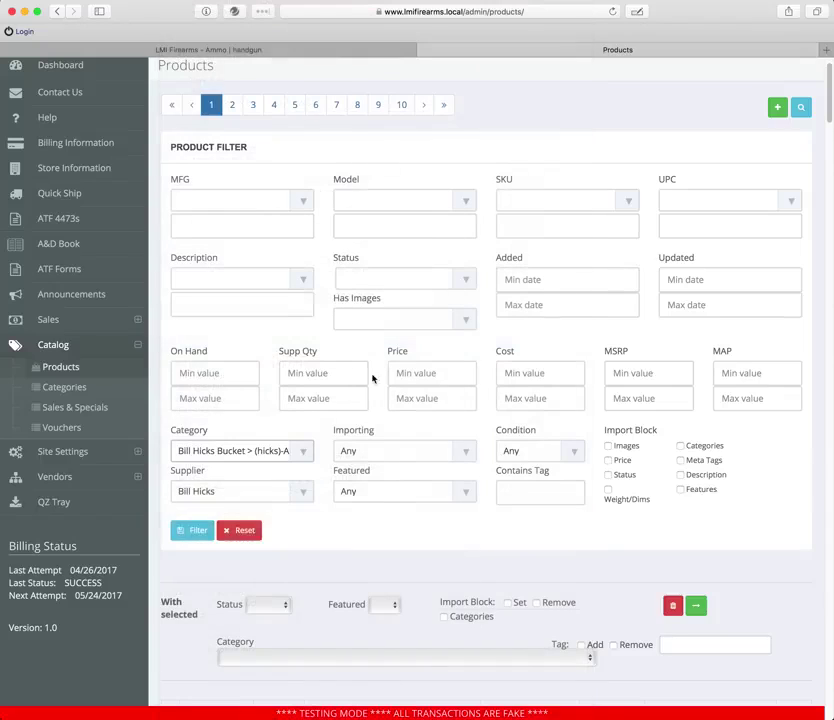
click(192, 530)
scroll(421, 377, down, 1)
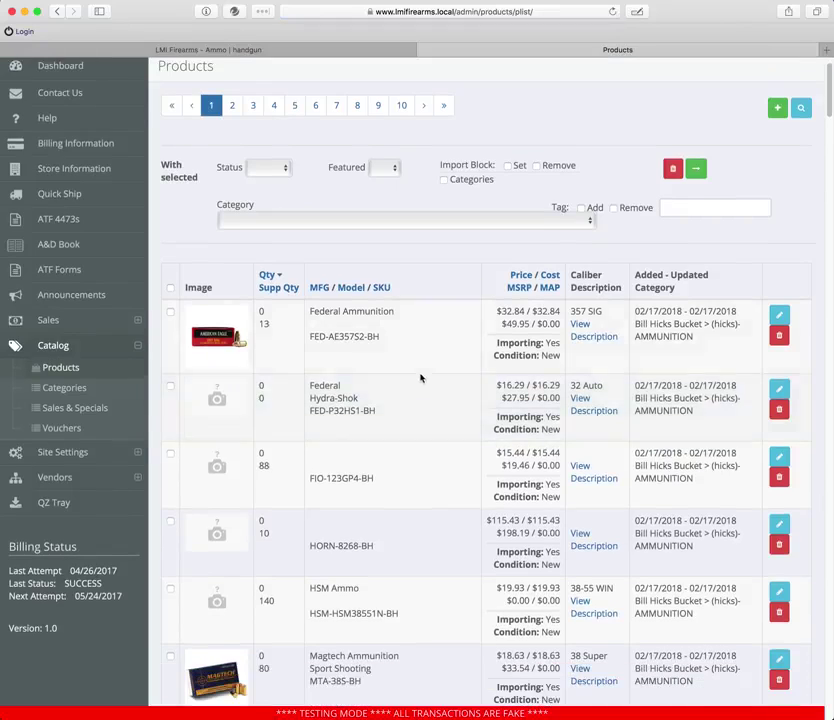
- Examine the filtered ammunition products, checking the suffix at the end of their SKUs
scroll(421, 321, down, 3)
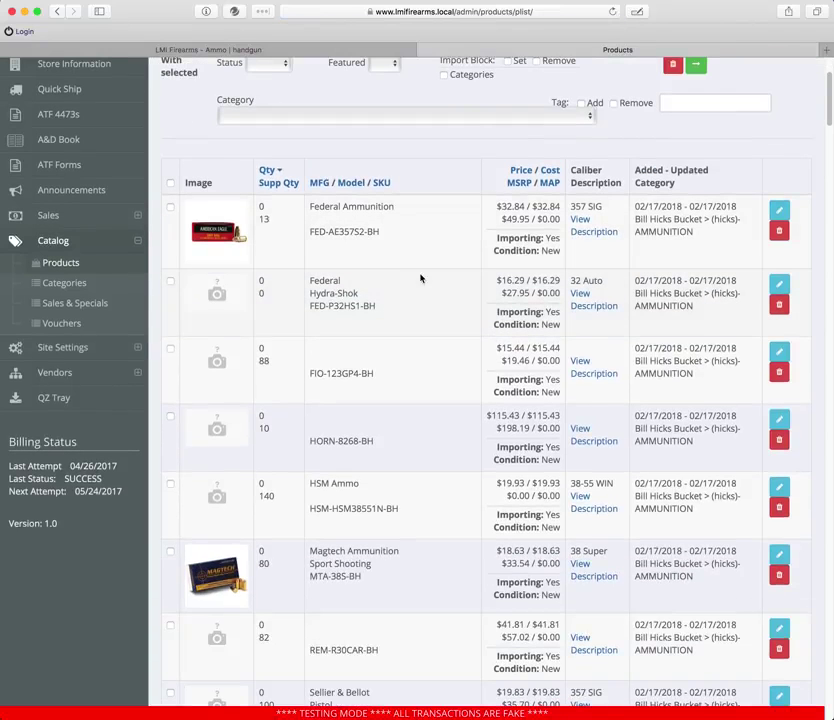
drag(368, 230, 379, 230)
click(382, 233)
scroll(382, 248, down, 1)
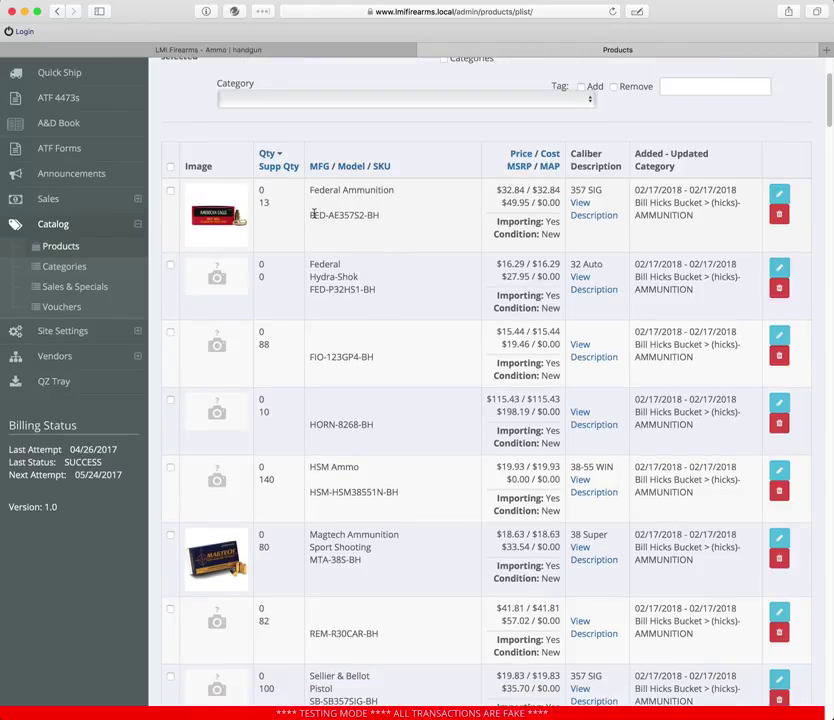
drag(368, 215, 380, 215)
click(381, 226)
drag(364, 289, 378, 289)
click(389, 288)
scroll(387, 262, up, 1)
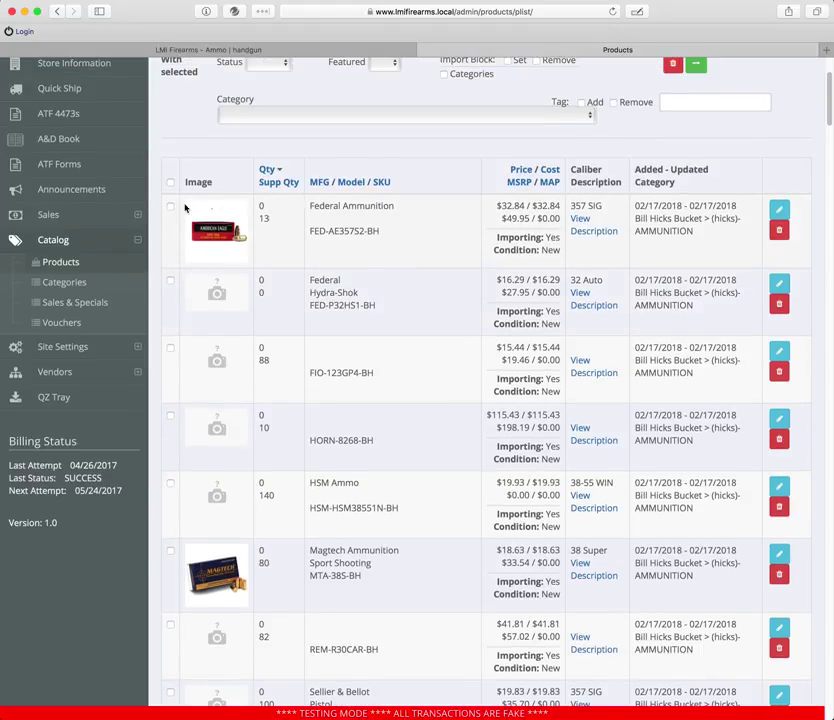
- Select the first four listed Bill Hicks ammunition products and choose Ammo > Handgun as their bulk category
click(170, 206)
click(170, 348)
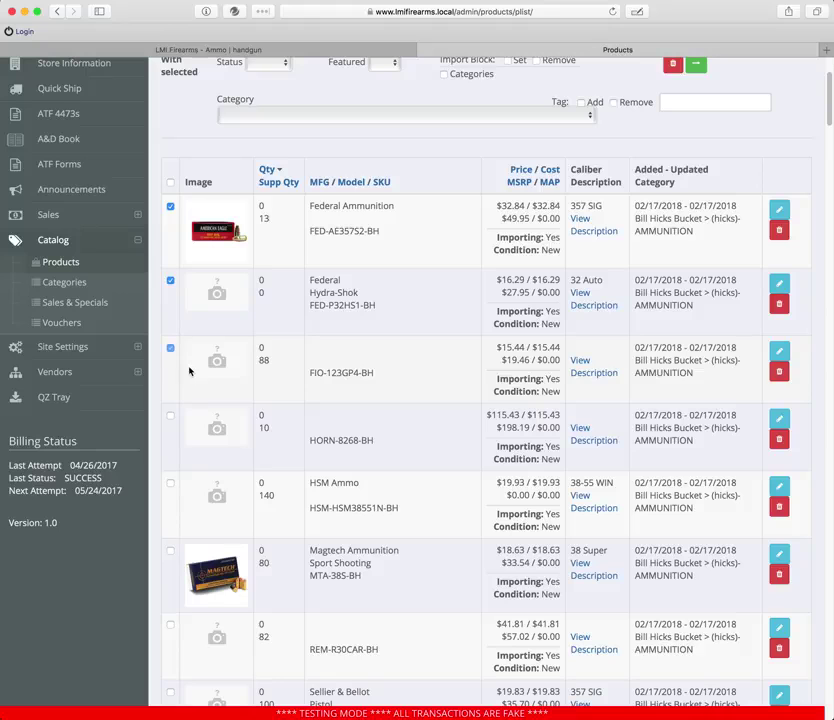
click(170, 418)
scroll(170, 418, up, 3)
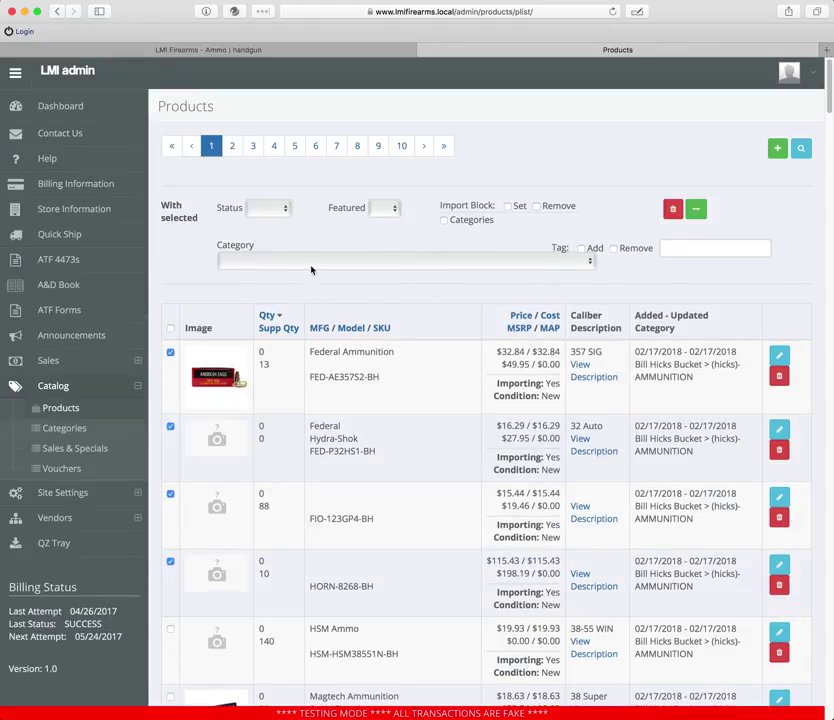
click(311, 262)
scroll(330, 545, down, 5)
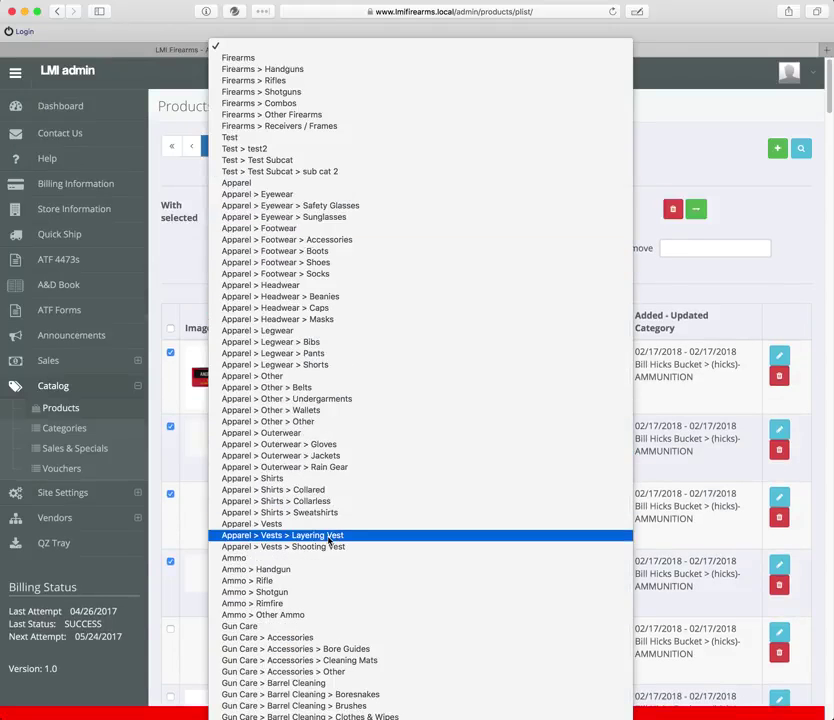
click(330, 576)
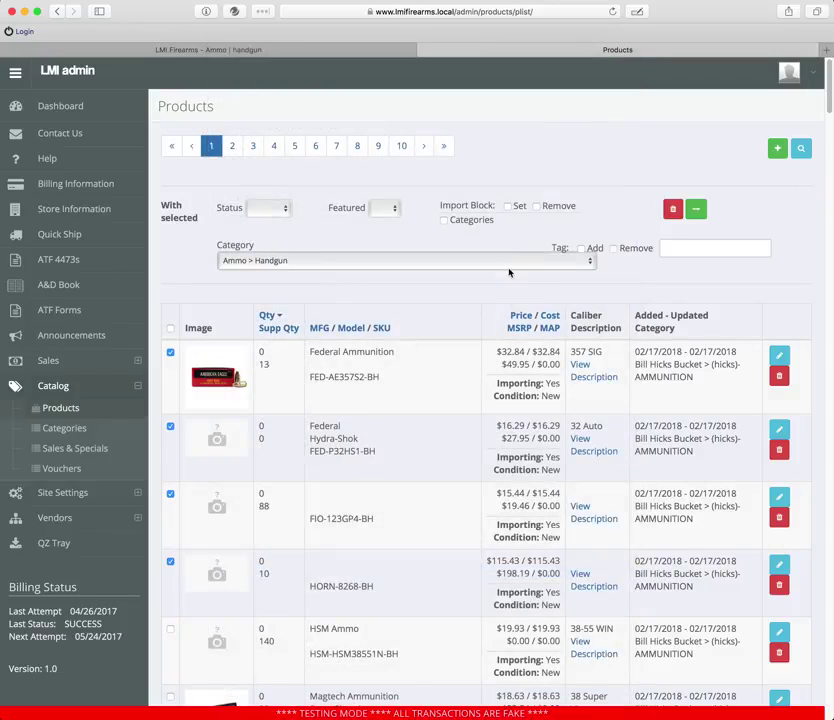
- Mark the bulk Import Block to be set on Categories for the selected products, without applying the changes
click(508, 206)
click(467, 221)
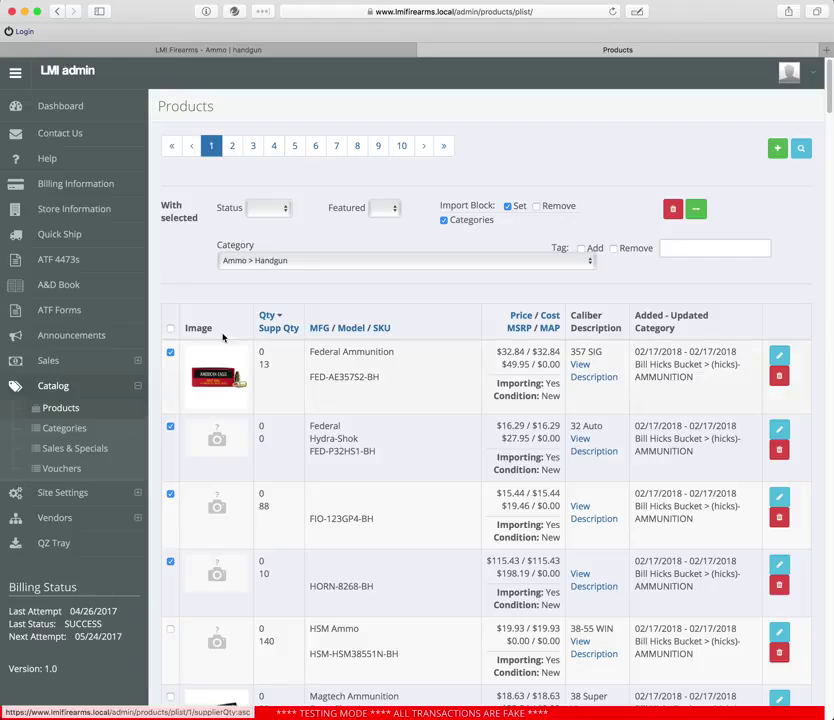
scroll(215, 500, down, 4)
scroll(222, 519, up, 4)
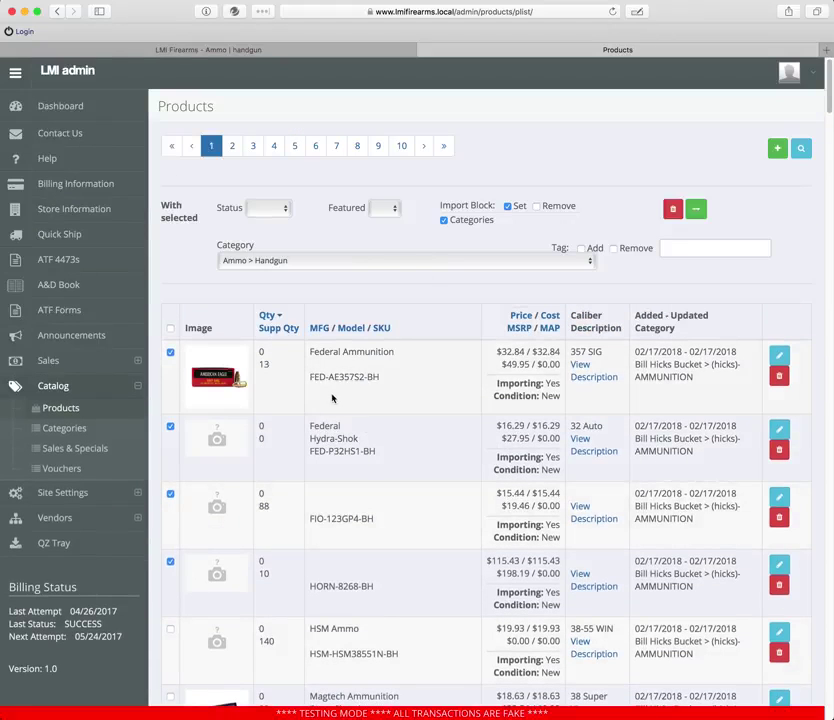
- Open the vendors' Data Import page listing the product import modules
click(65, 428)
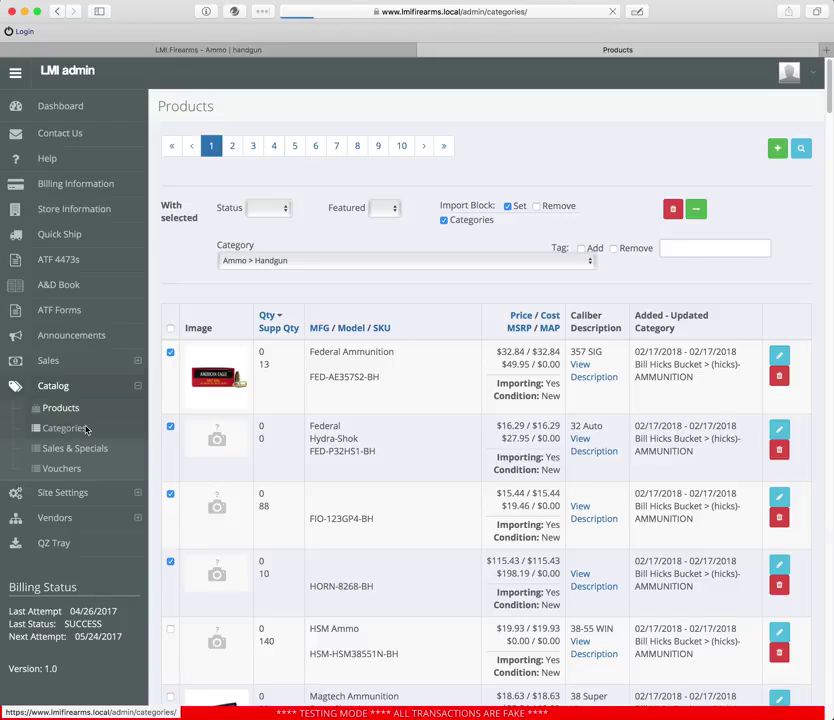
click(66, 524)
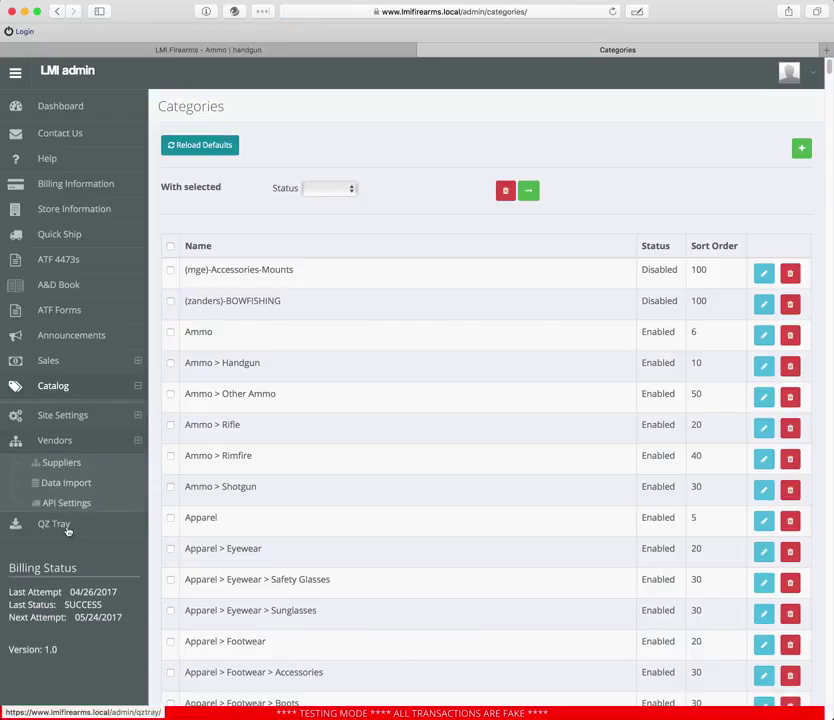
click(82, 484)
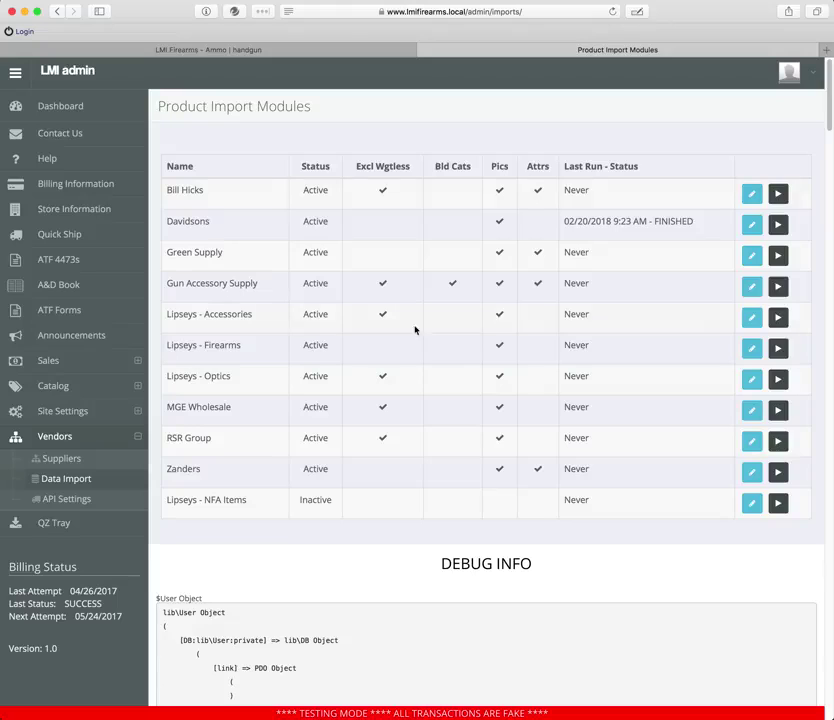
- View the Zanders import module and return to the list of product import modules
click(751, 472)
scroll(557, 432, down, 2)
scroll(557, 432, up, 2)
key(super+bracketleft)
- Open the RSR Group import module and review its ammunition mappings, keeping Ammunition-Handgun Ammunition mapped to Ammo > Handgun
click(752, 444)
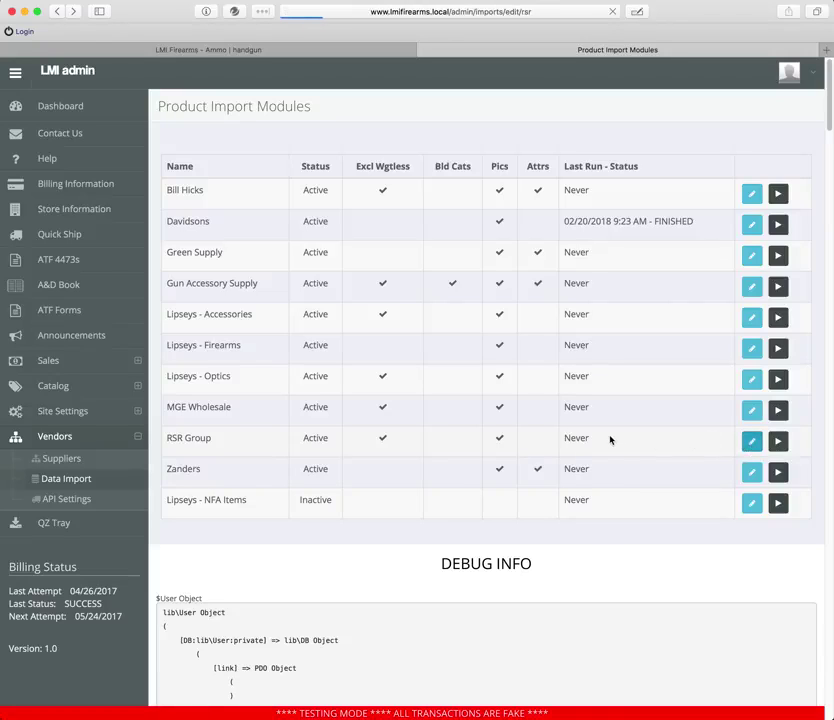
scroll(608, 438, down, 10)
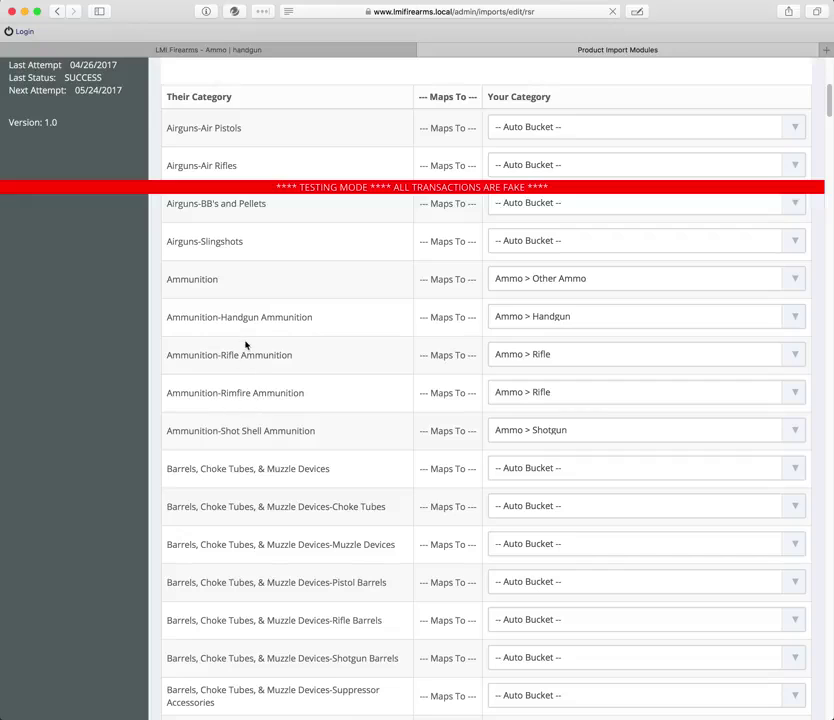
scroll(240, 335, up, 2)
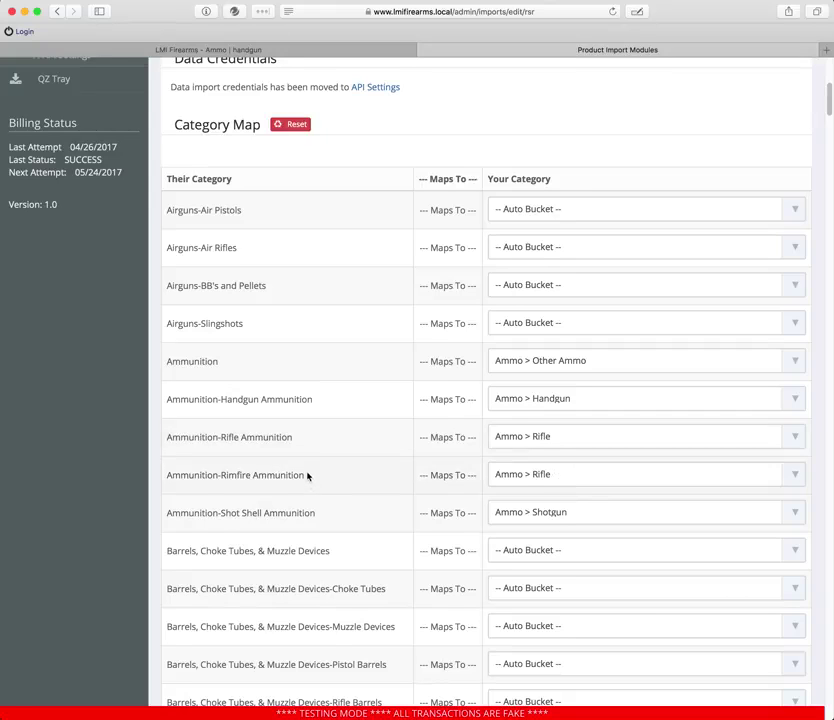
scroll(308, 476, down, 2)
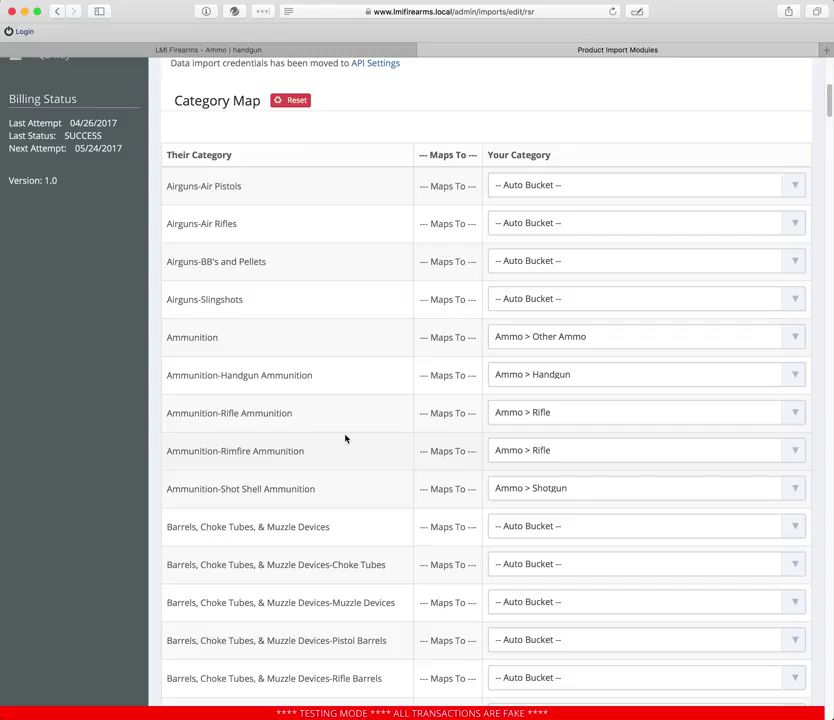
click(248, 372)
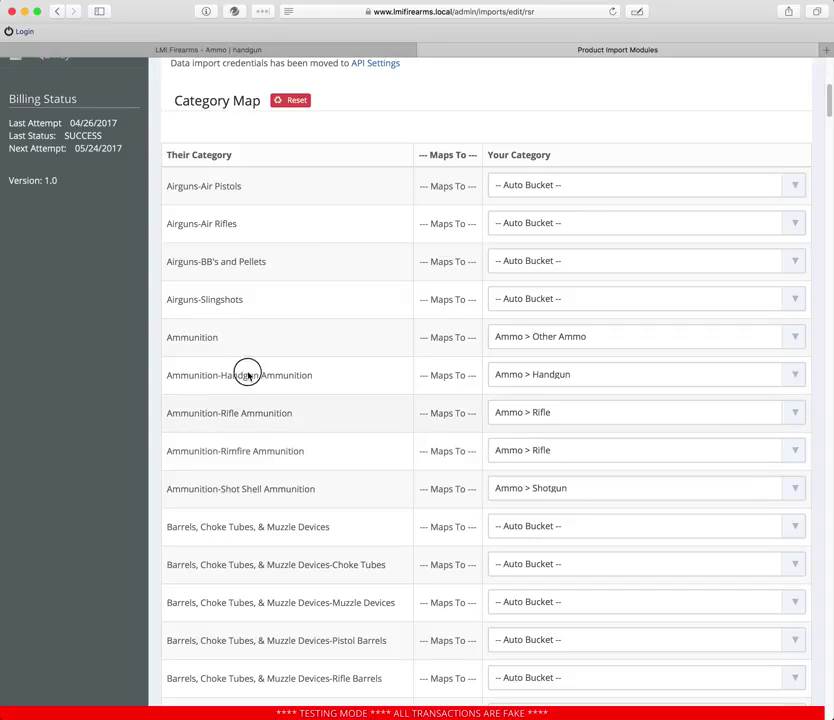
click(560, 378)
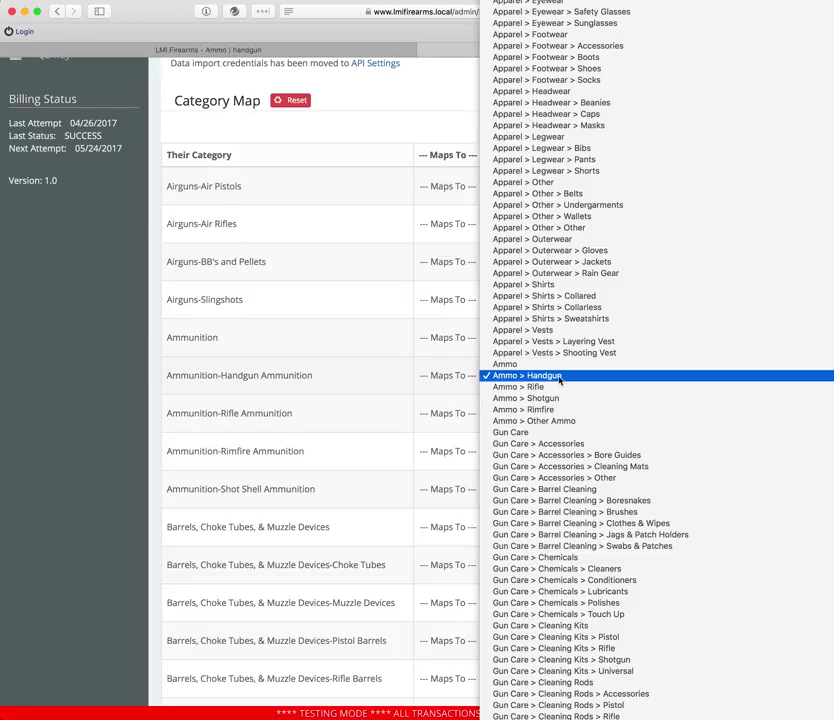
click(557, 377)
- Examine the RSR Group category map's cleaning equipment and handgun rows, and return to the module's settings
scroll(390, 370, down, 5)
scroll(390, 370, down, 5)
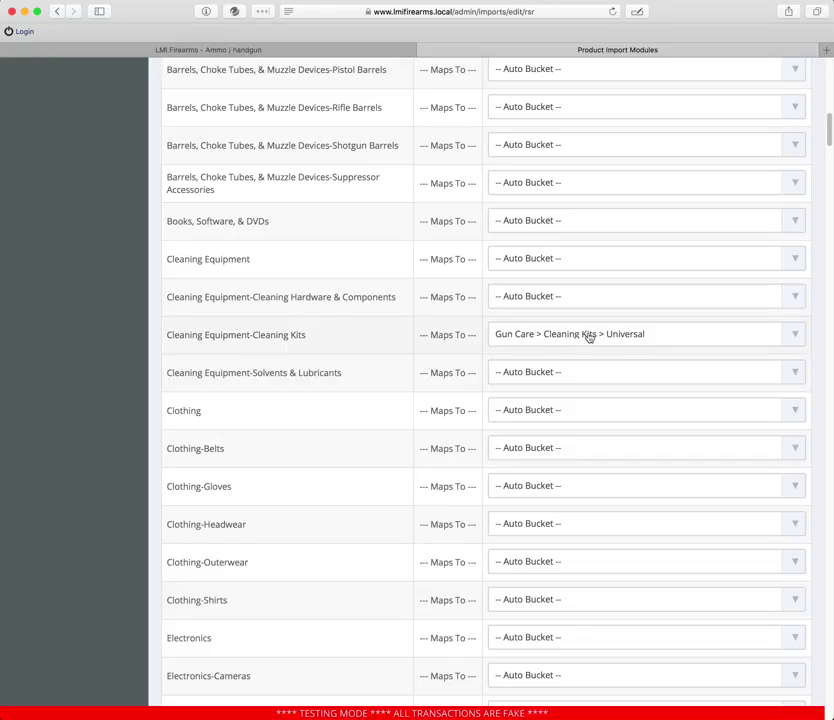
scroll(304, 394, down, 3)
scroll(304, 394, down, 15)
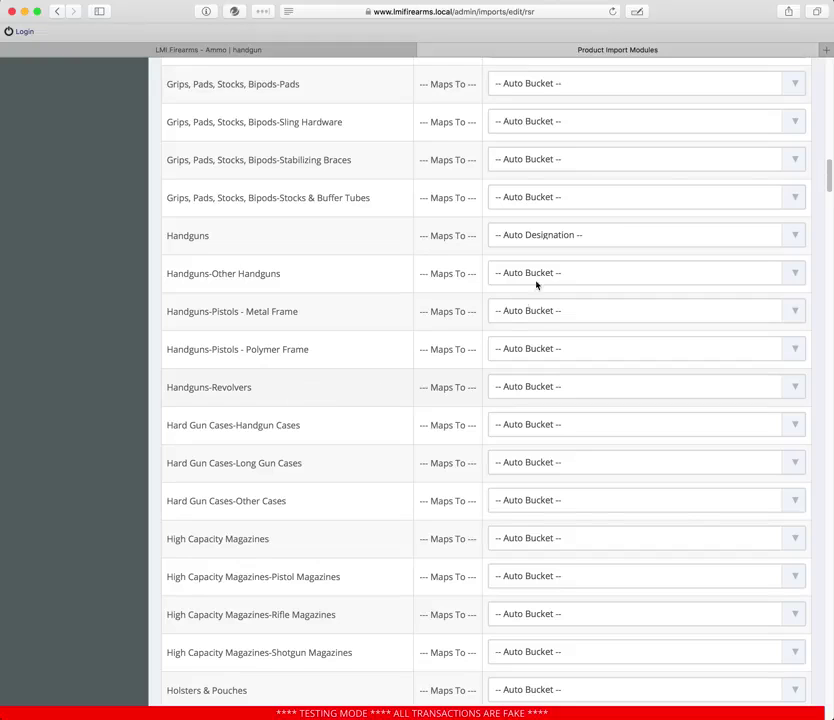
scroll(390, 388, up, 10)
scroll(378, 386, up, 10)
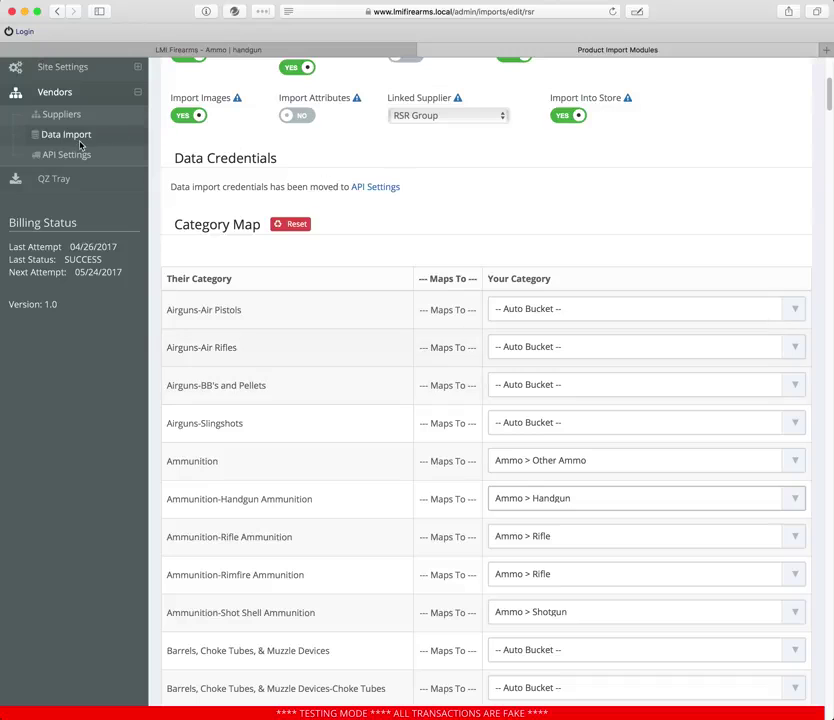
scroll(78, 143, up, 3)
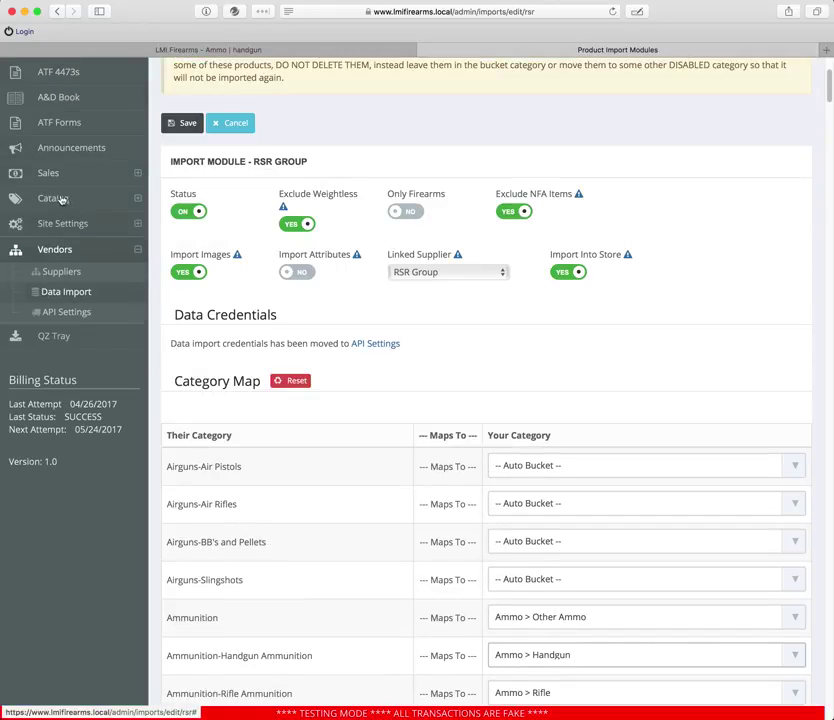
- Open the catalog's Categories page, find RSR Group Bucket > (rsr)-Knives & Tools and highlight its name
click(87, 301)
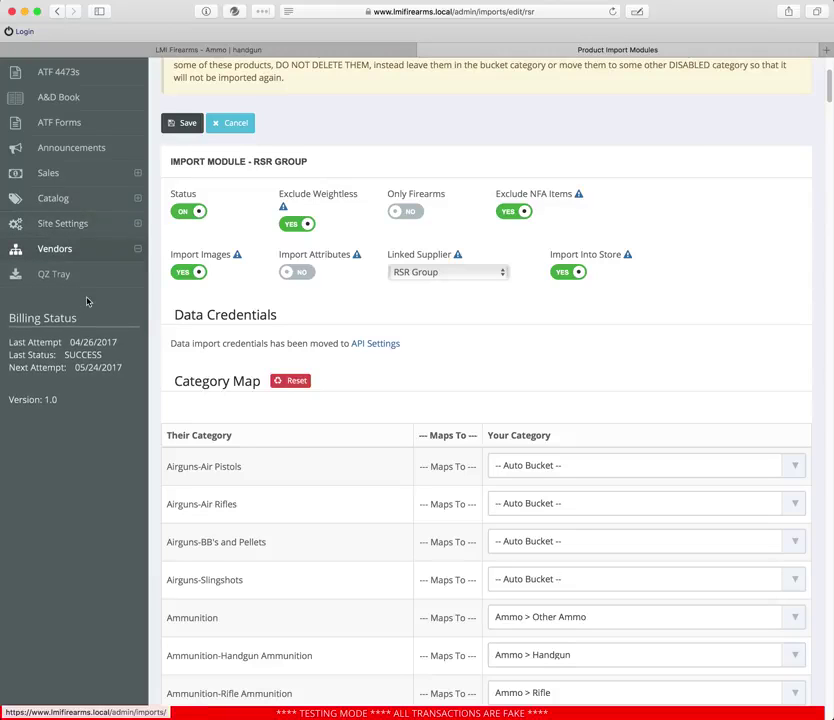
click(61, 208)
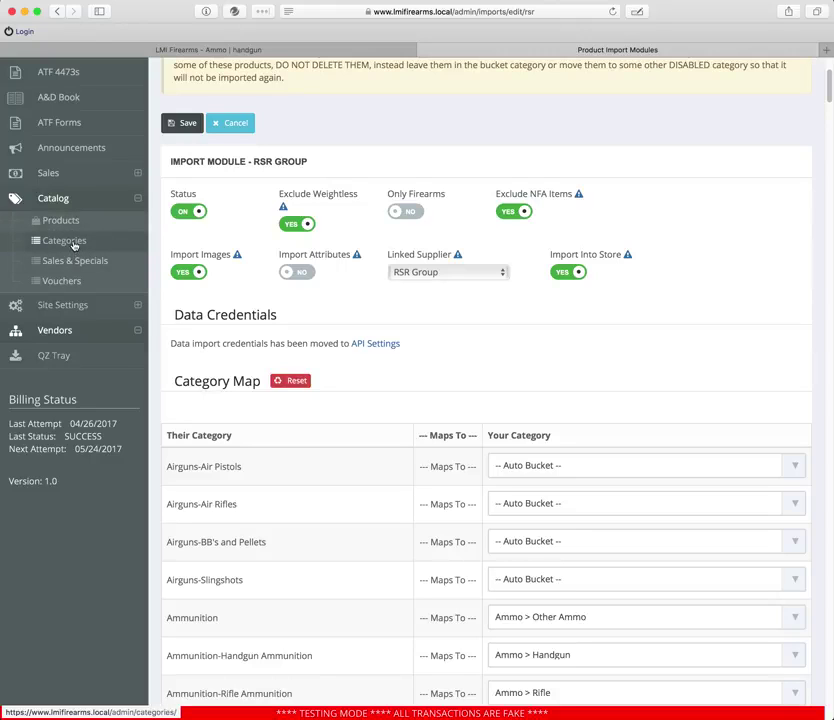
click(61, 243)
scroll(445, 357, down, 20)
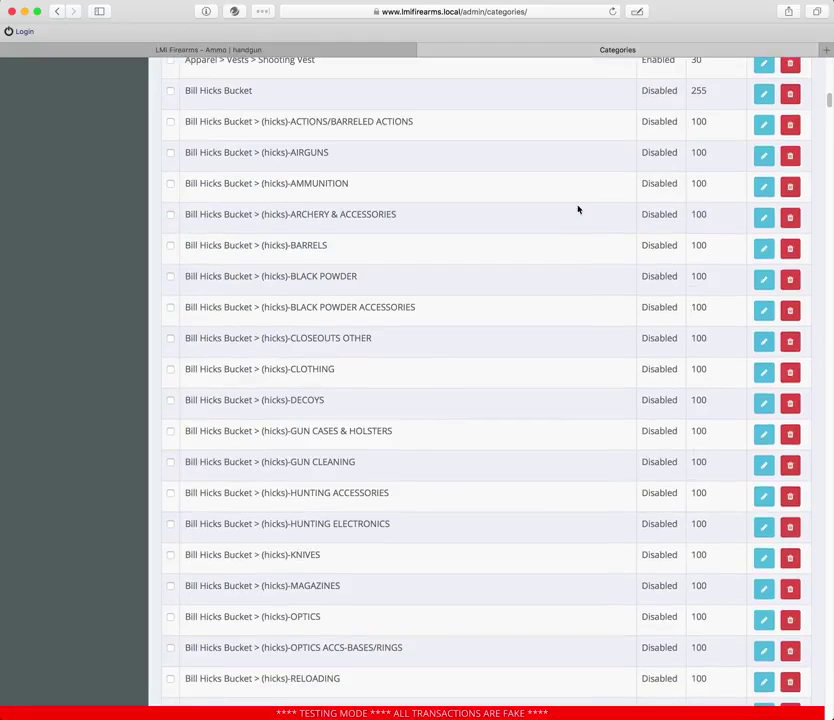
drag(828, 97, 828, 397)
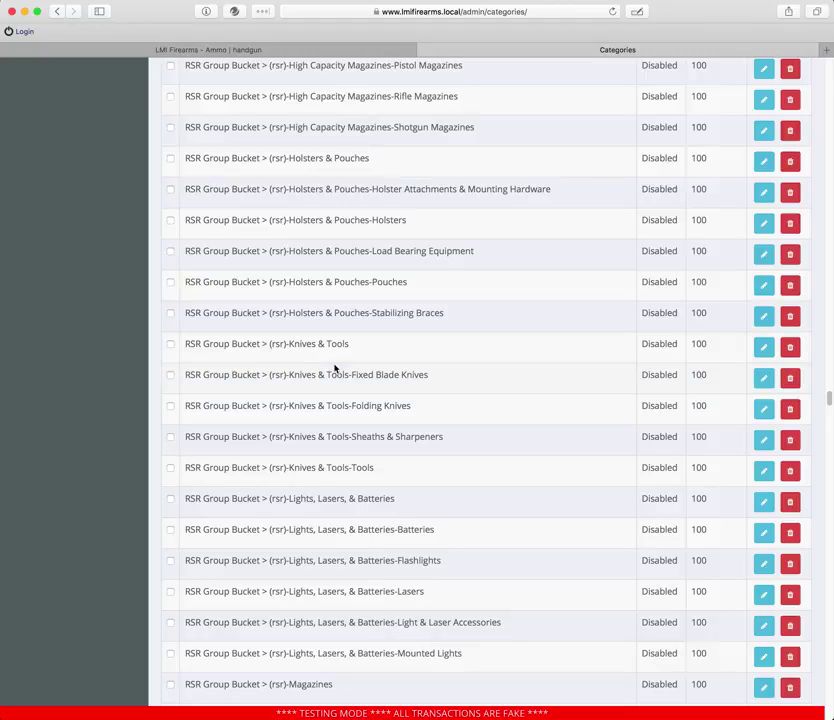
click(187, 343)
drag(187, 343, 401, 351)
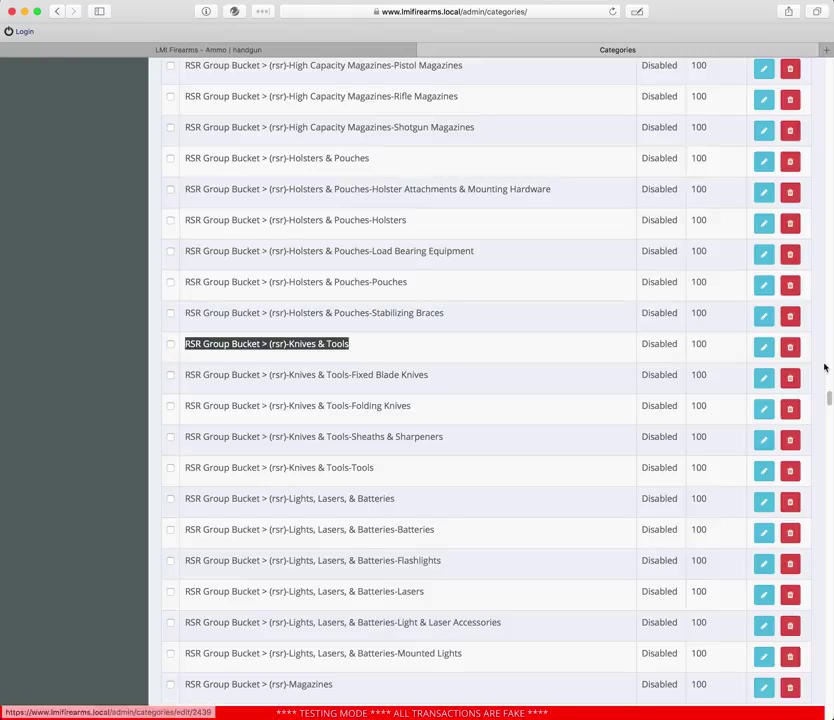
- Review the store categories at the start of the list and point out the With selected bulk options
drag(828, 394, 829, 70)
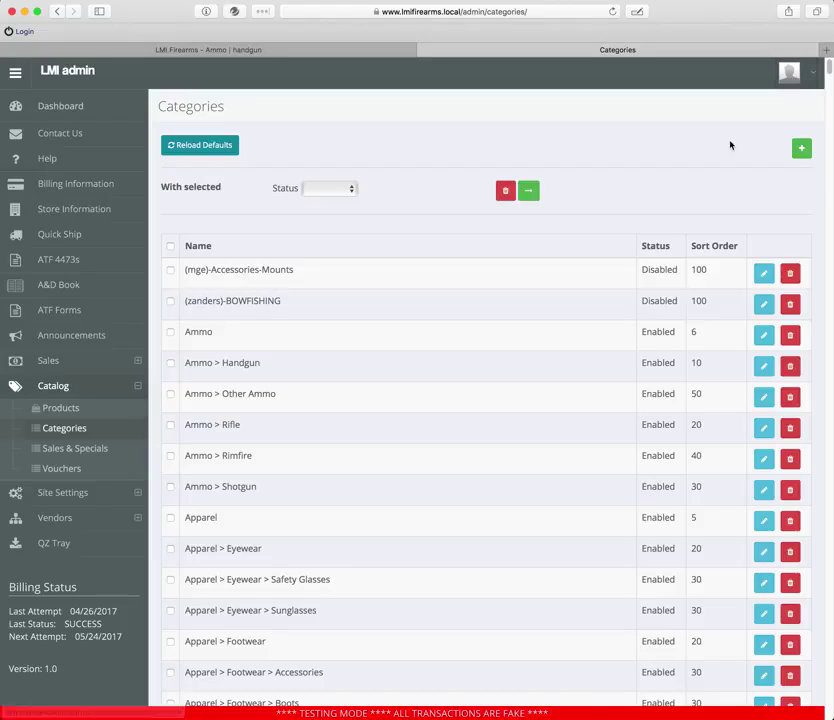
scroll(281, 373, down, 10)
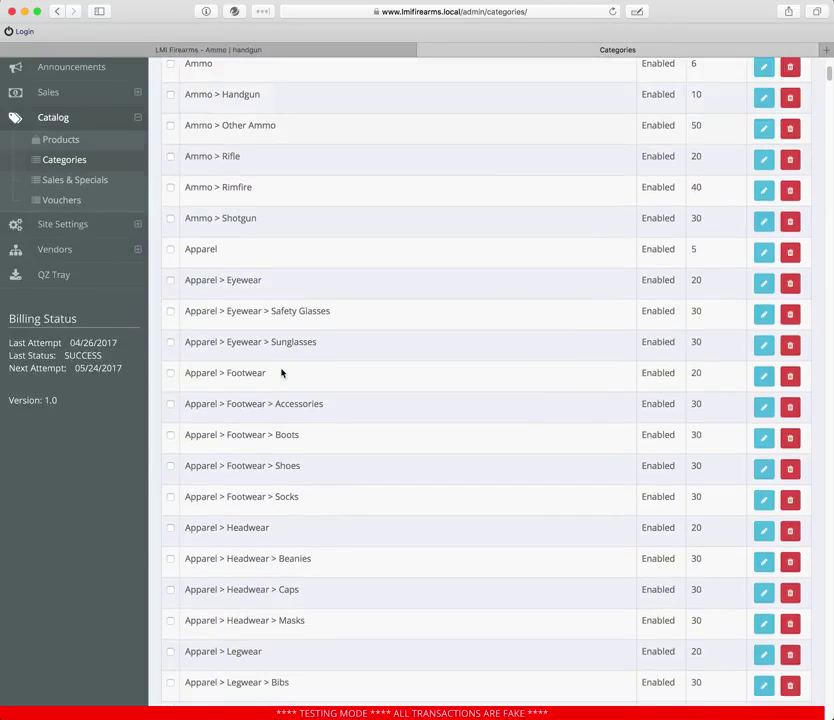
scroll(281, 372, up, 6)
scroll(281, 371, up, 4)
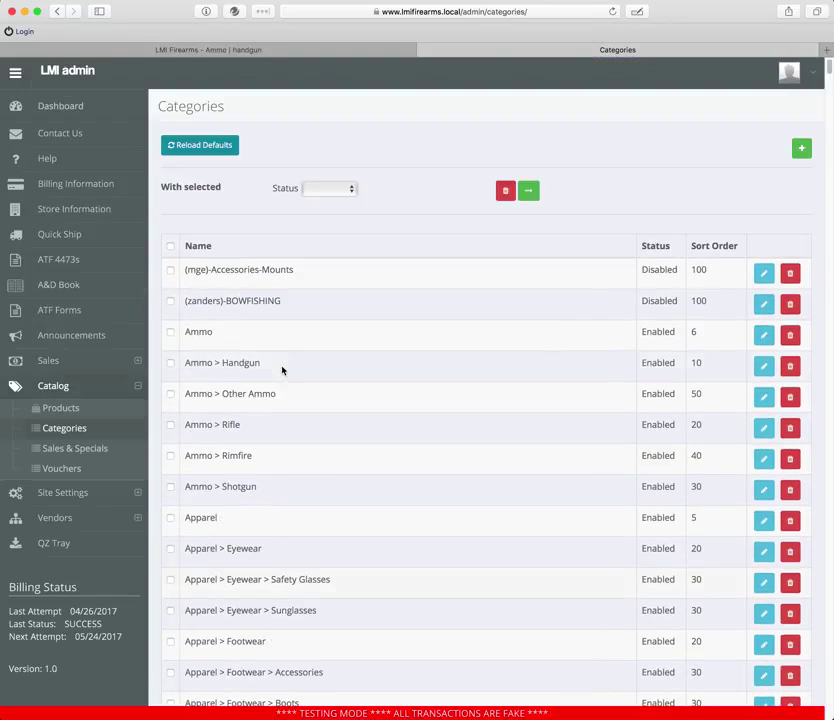
triple_click(190, 188)
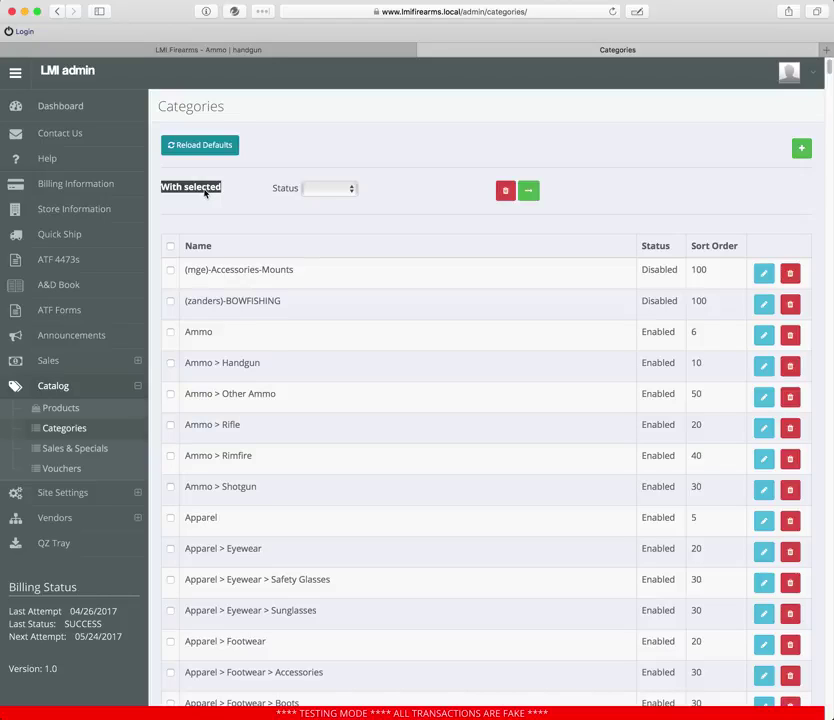
click(220, 190)
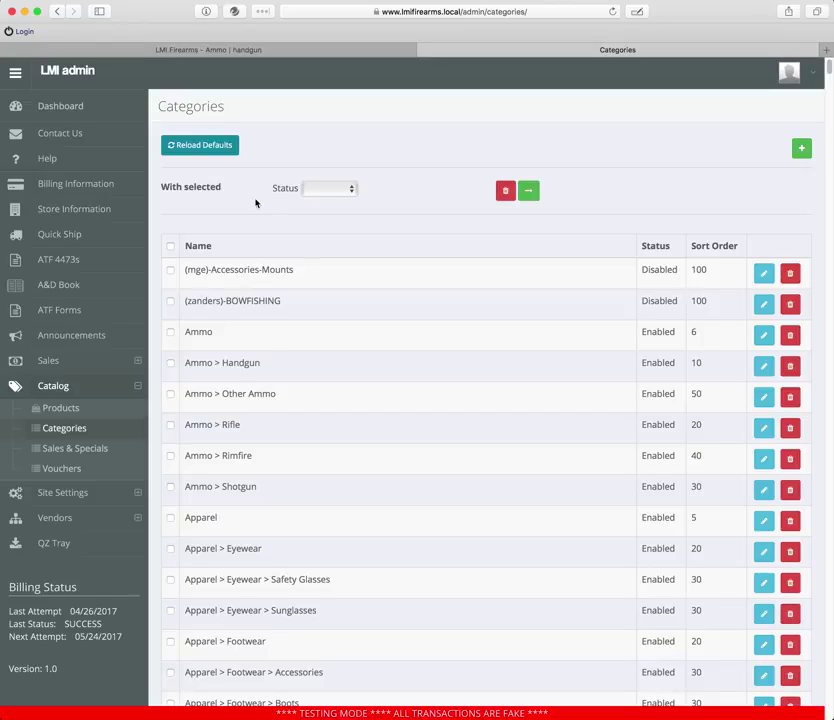
- View the bulk Status choices without choosing one, and open and dismiss the Reload Defaults confirmation
click(346, 190)
click(389, 193)
scroll(431, 664, down, 5)
scroll(431, 664, up, 5)
click(221, 147)
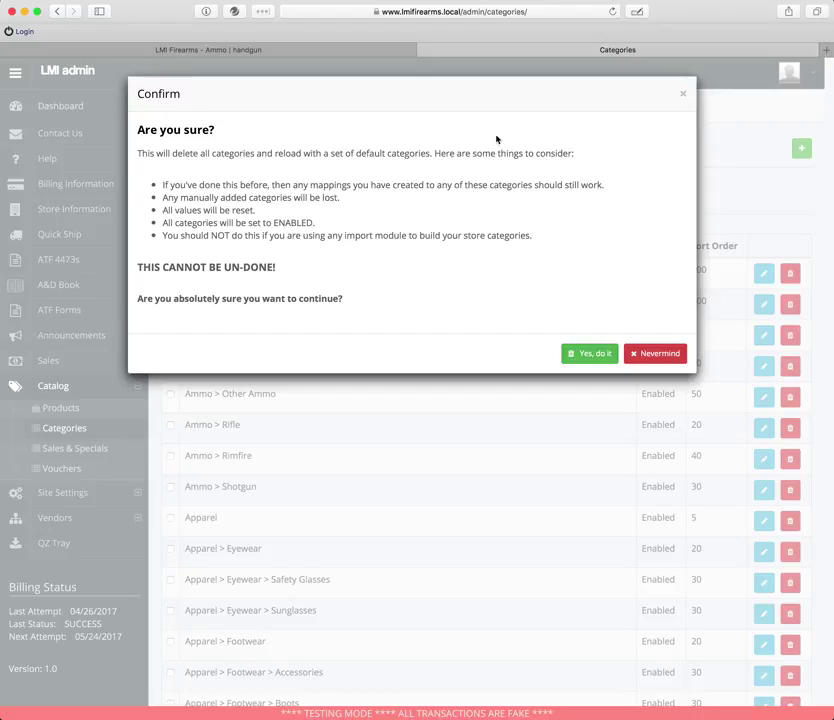
key(Escape)
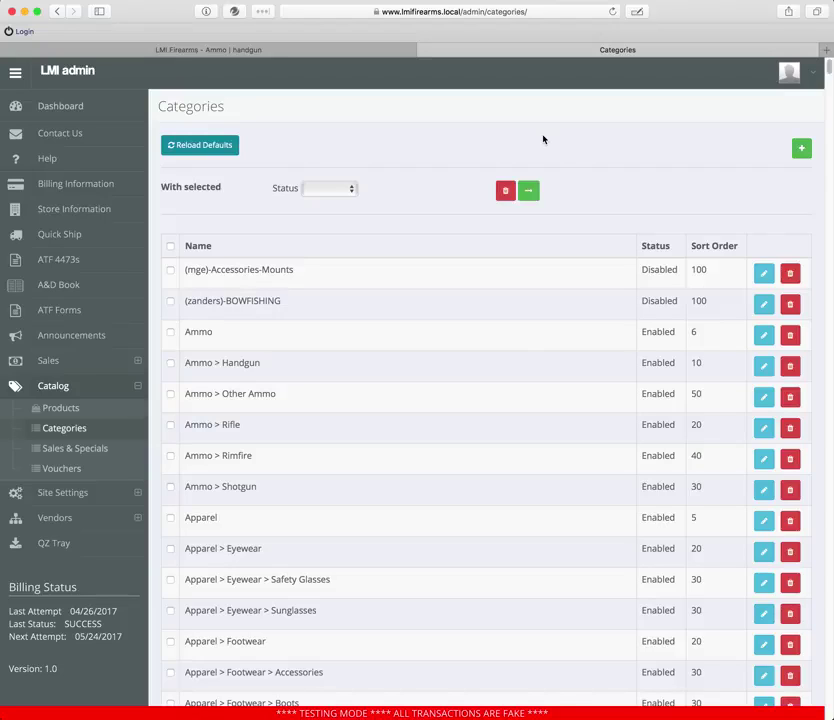
- Open the Summer Sale entry in Sales & Specials and look through its list of selectable categories
click(72, 448)
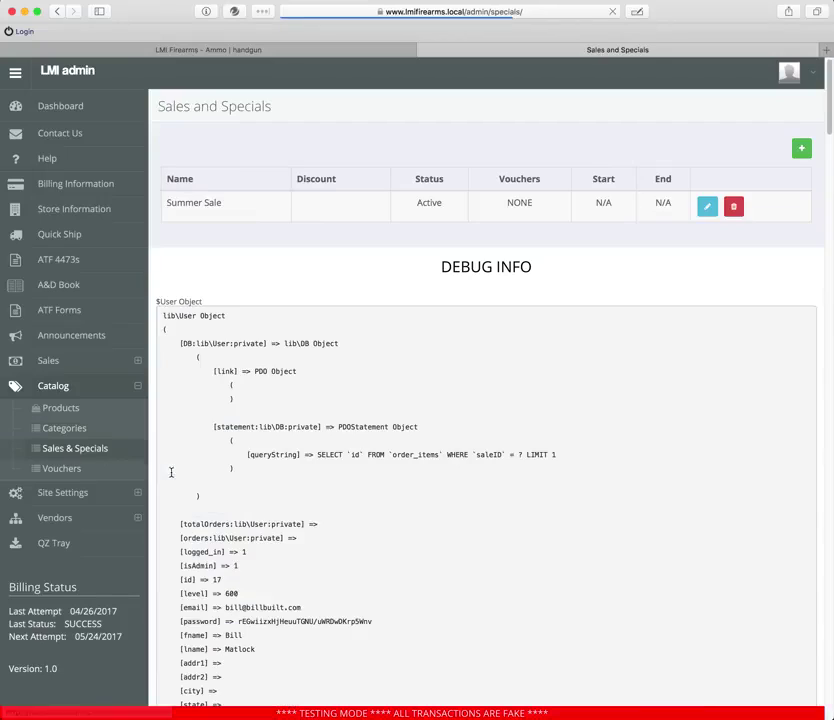
click(707, 206)
scroll(624, 314, down, 1)
scroll(320, 447, down, 15)
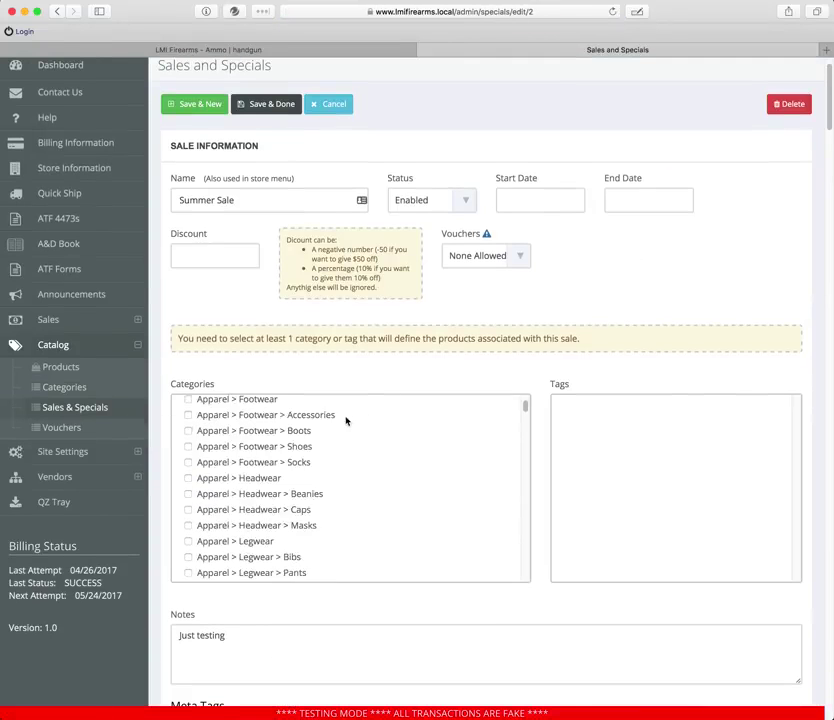
scroll(400, 451, up, 15)
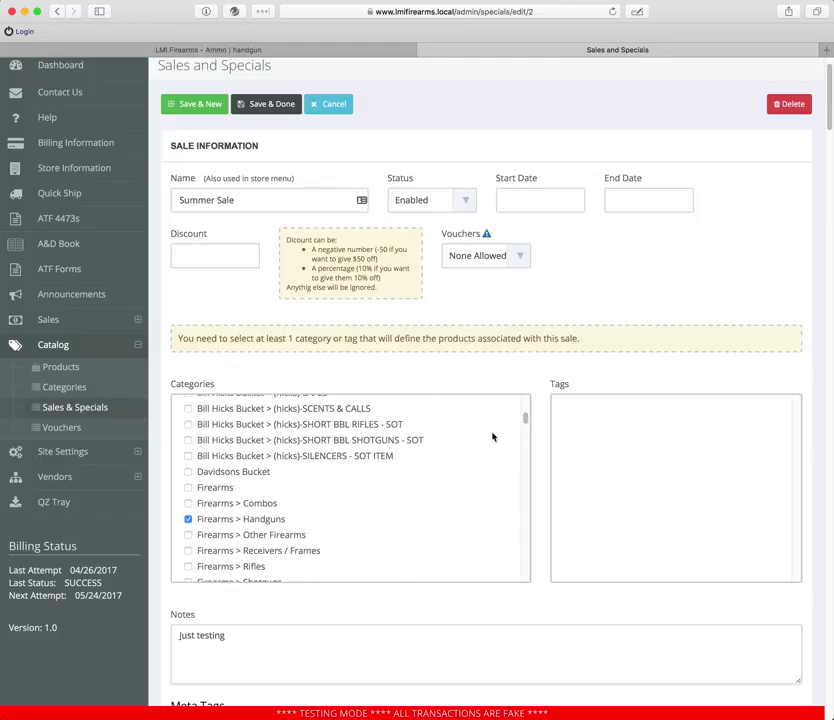
scroll(270, 480, up, 5)
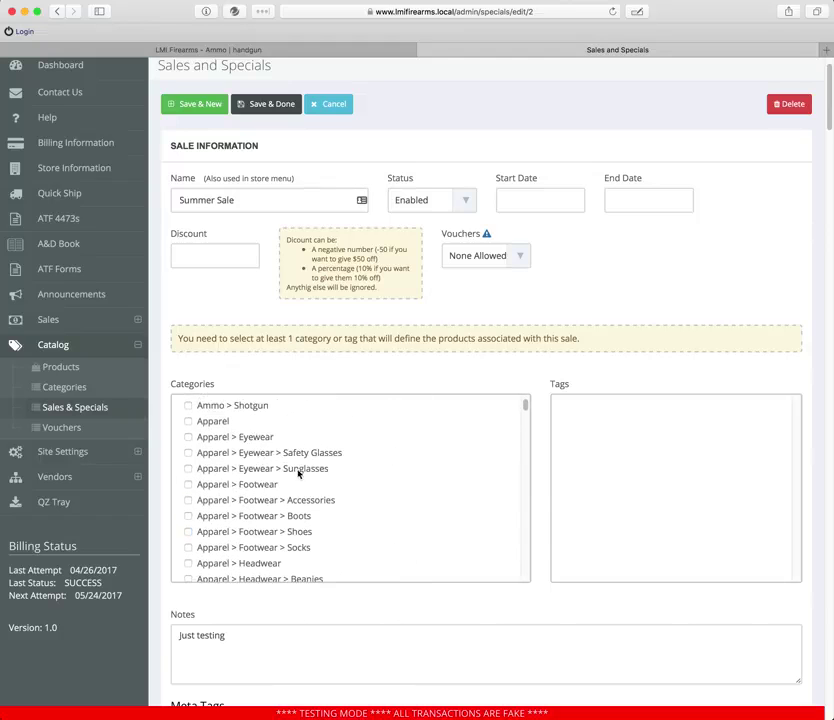
- Find the selected Firearms > Handguns category in the Summer Sale's category list, and open the catalog's Vouchers page
scroll(298, 473, down, 10)
scroll(293, 472, down, 5)
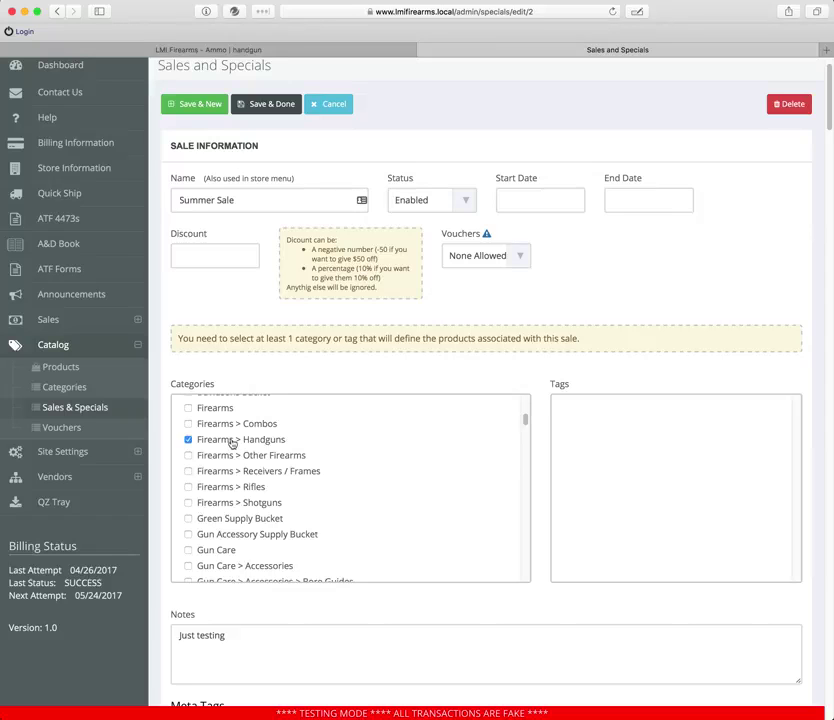
click(60, 427)
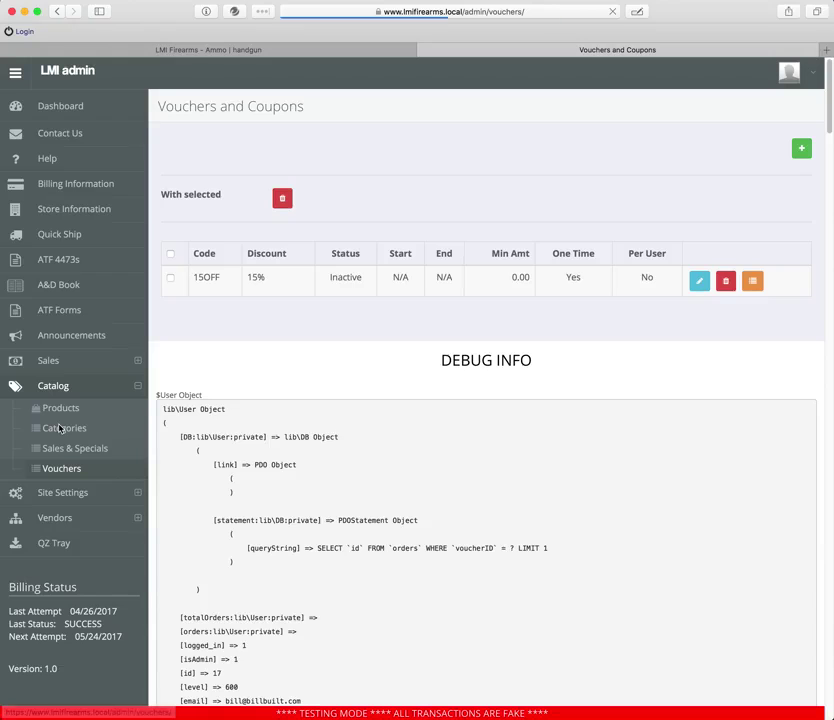
click(700, 280)
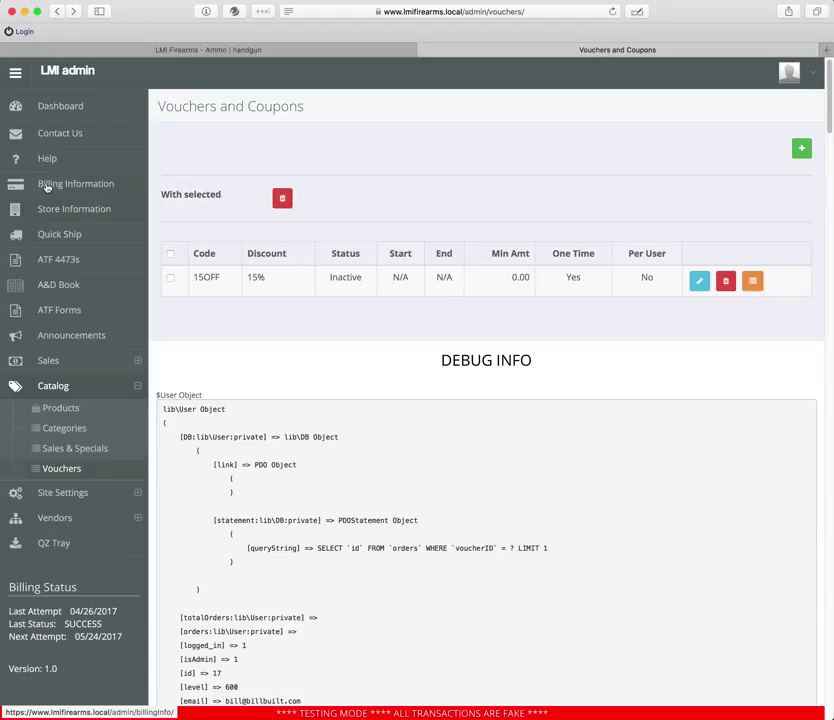
- Switch to the storefront and review the category menu, showing the Summer Sale entry under On Sale
click(215, 49)
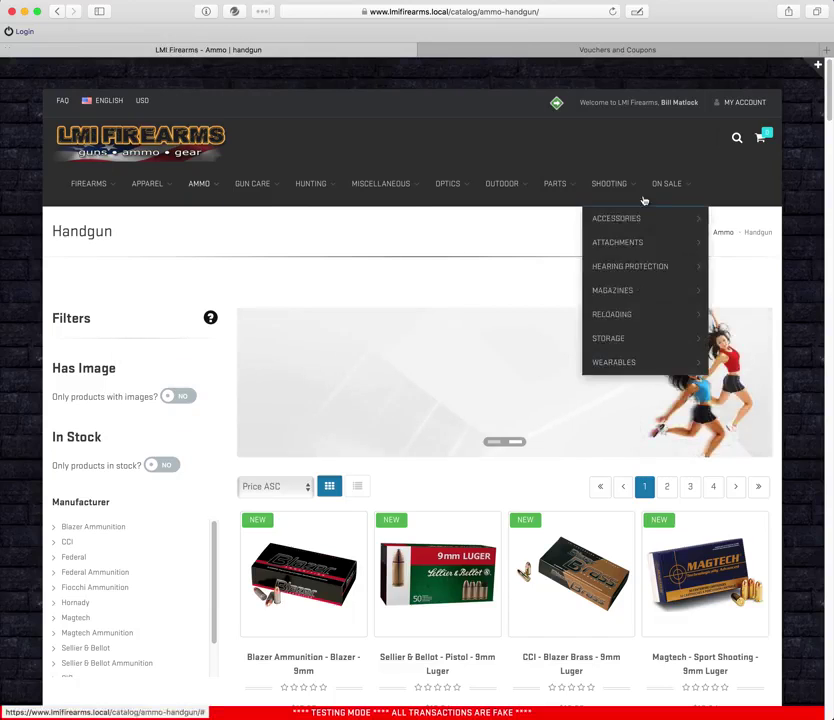
mouse_move(461, 193)
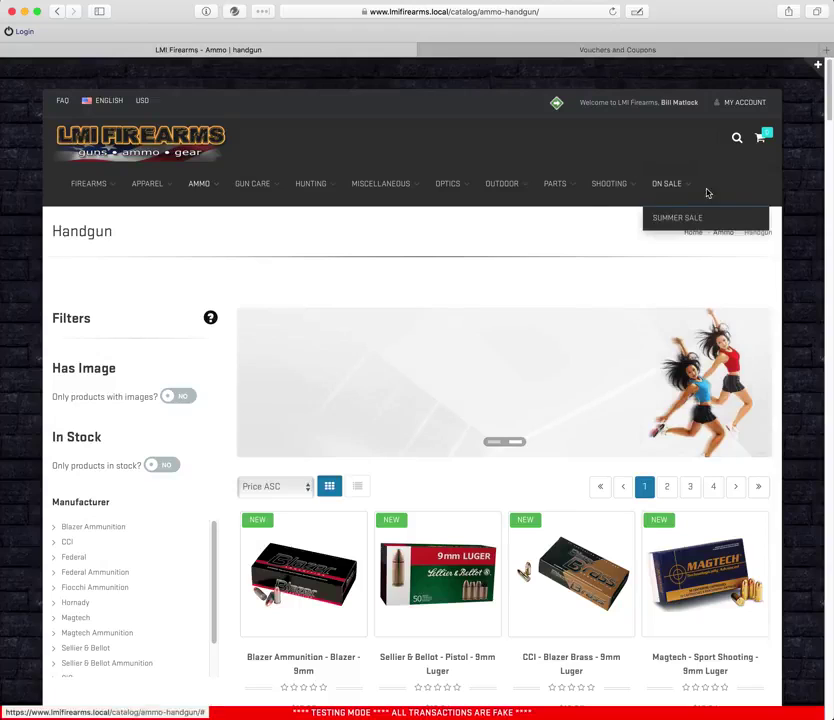
mouse_move(348, 192)
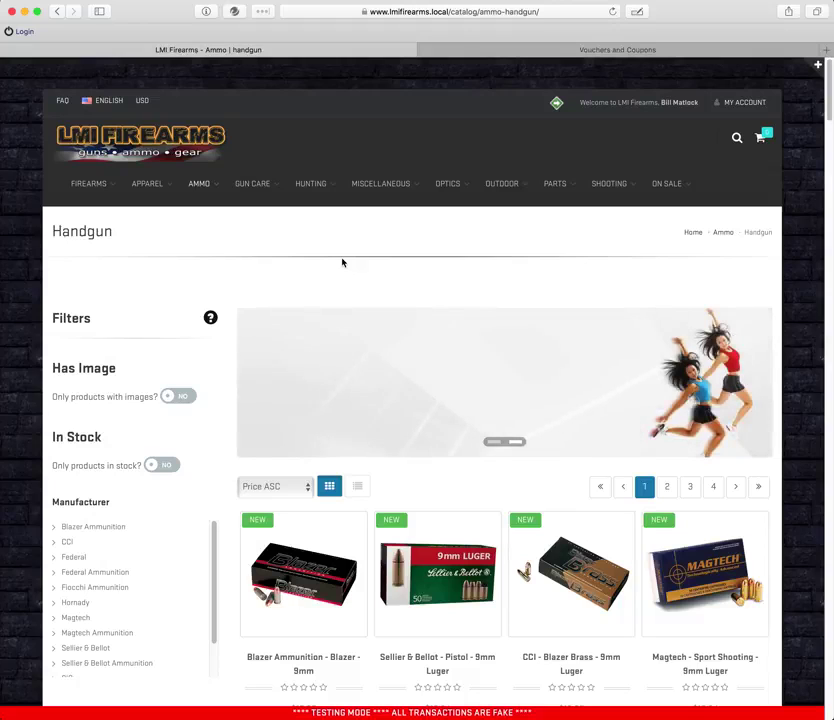
mouse_move(674, 189)
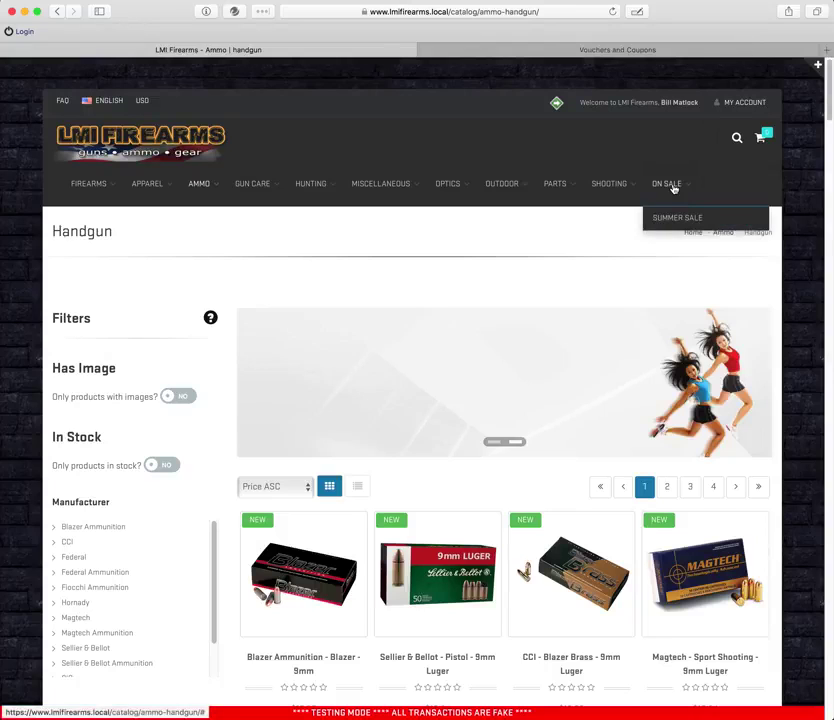
- Open Sales & Specials in the admin, and view the storefront's Summer Sale page from the On Sale menu
click(590, 50)
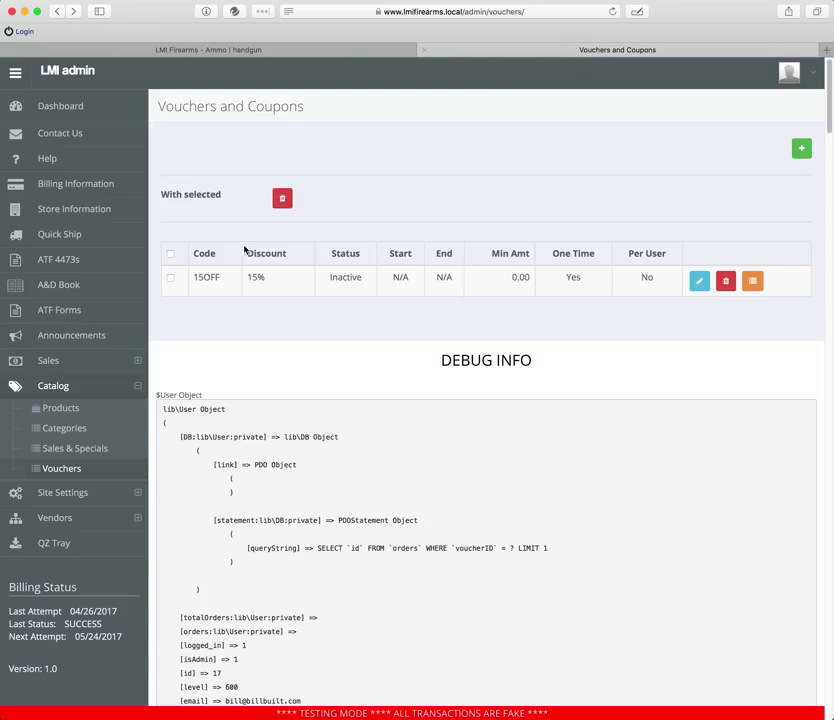
click(68, 448)
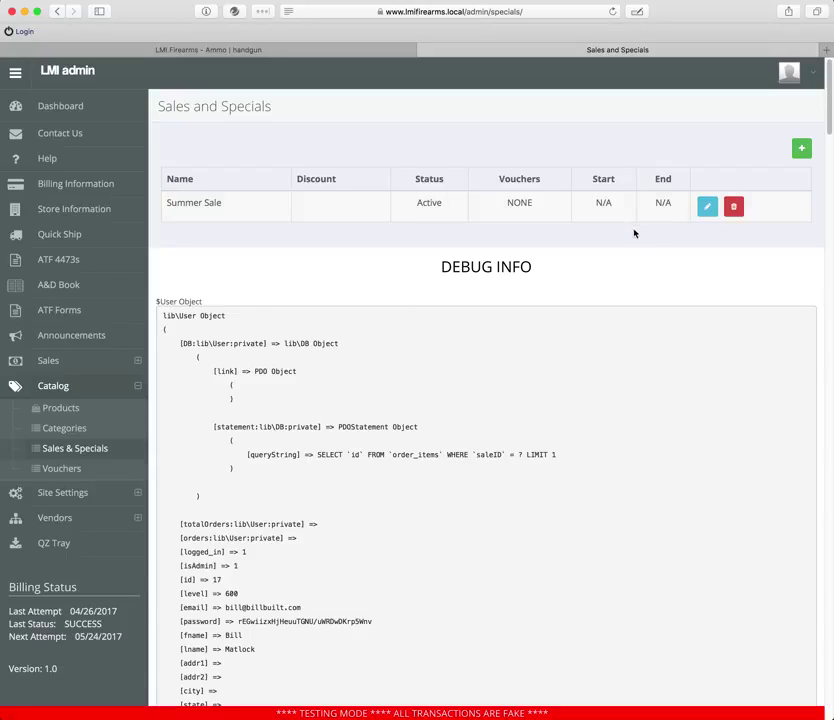
click(320, 52)
mouse_move(662, 189)
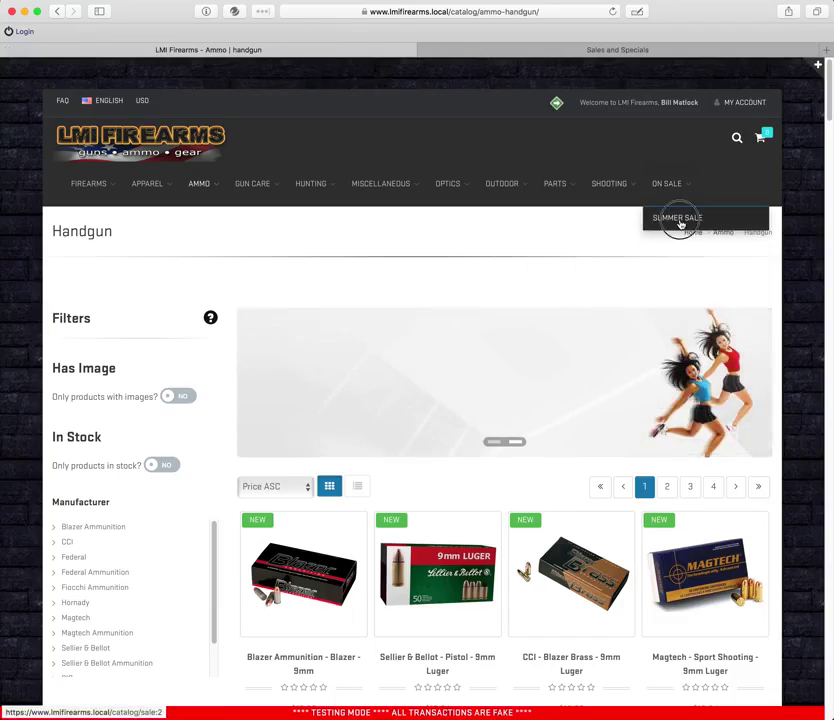
click(681, 220)
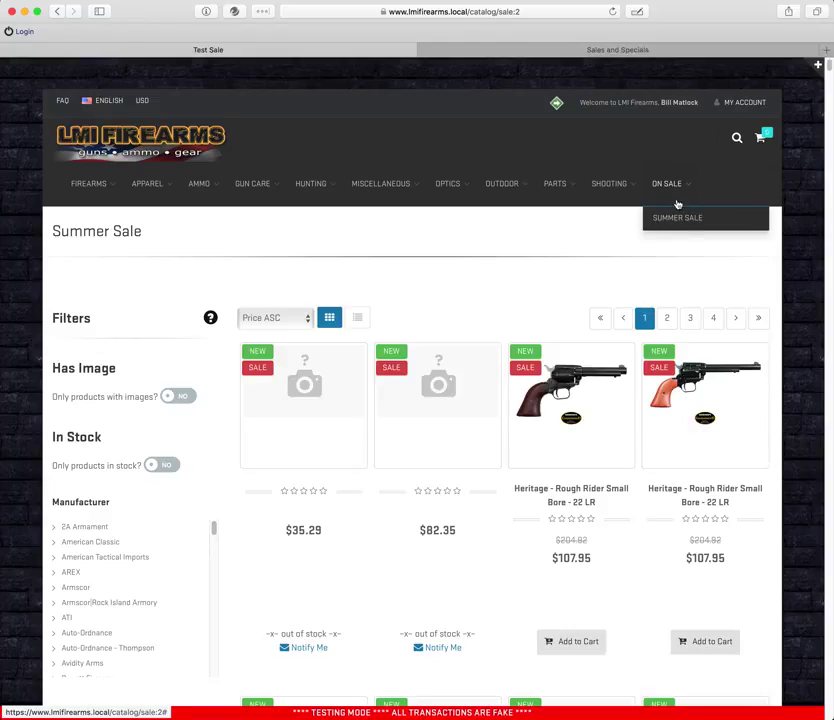
- Edit the Summer Sale entry in the admin, set its status to Disabled and try to save it
click(642, 50)
click(709, 206)
click(456, 248)
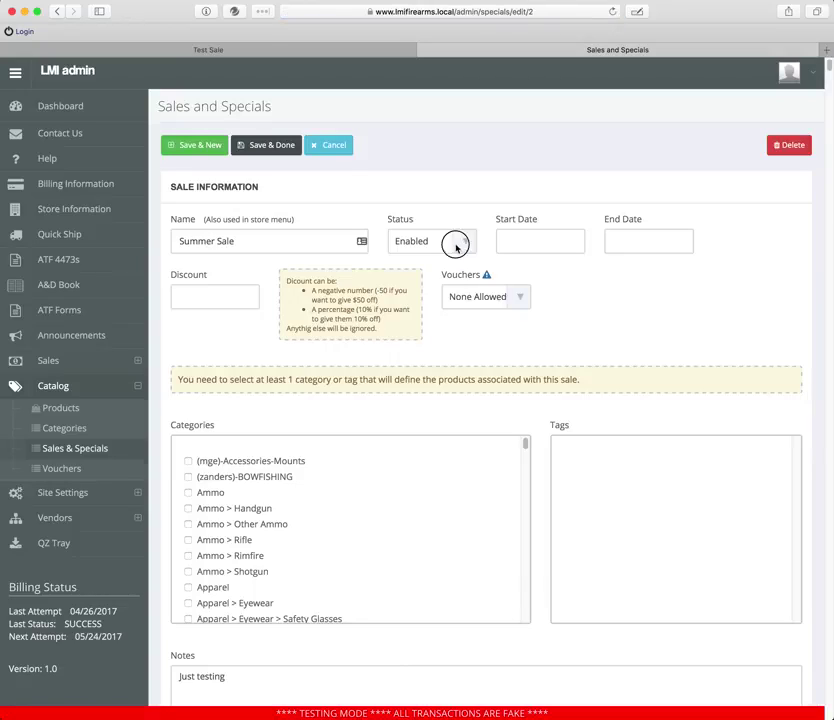
click(433, 252)
click(258, 152)
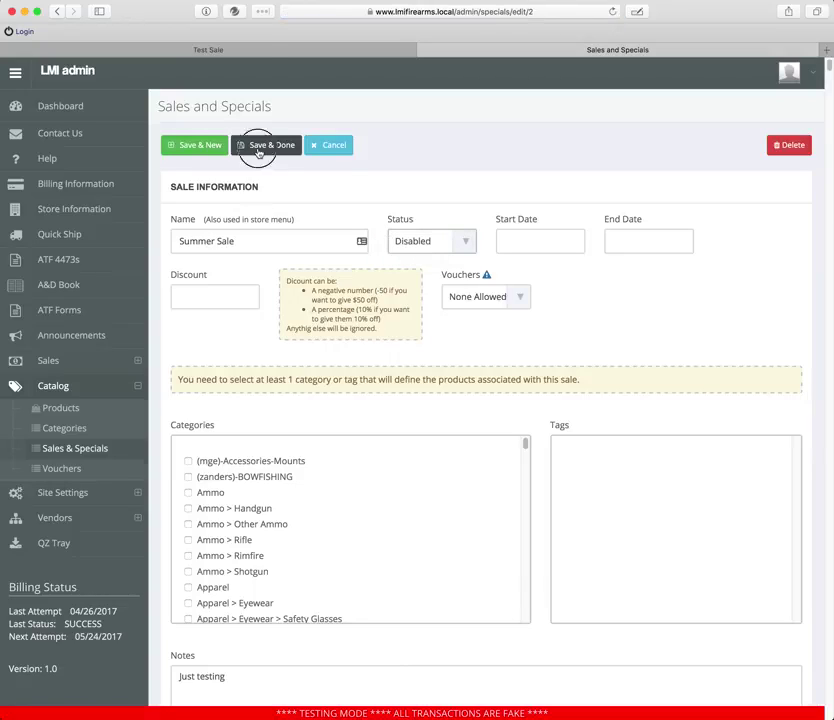
- Reload the storefront's Summer Sale page to check the sale, and go back to the Handgun ammo page
click(272, 50)
click(605, 12)
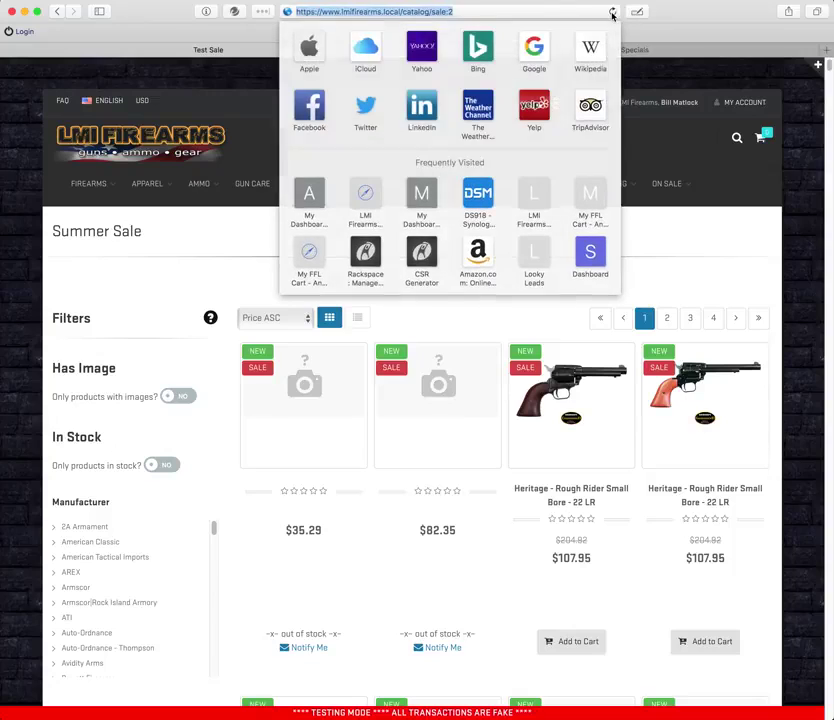
click(613, 12)
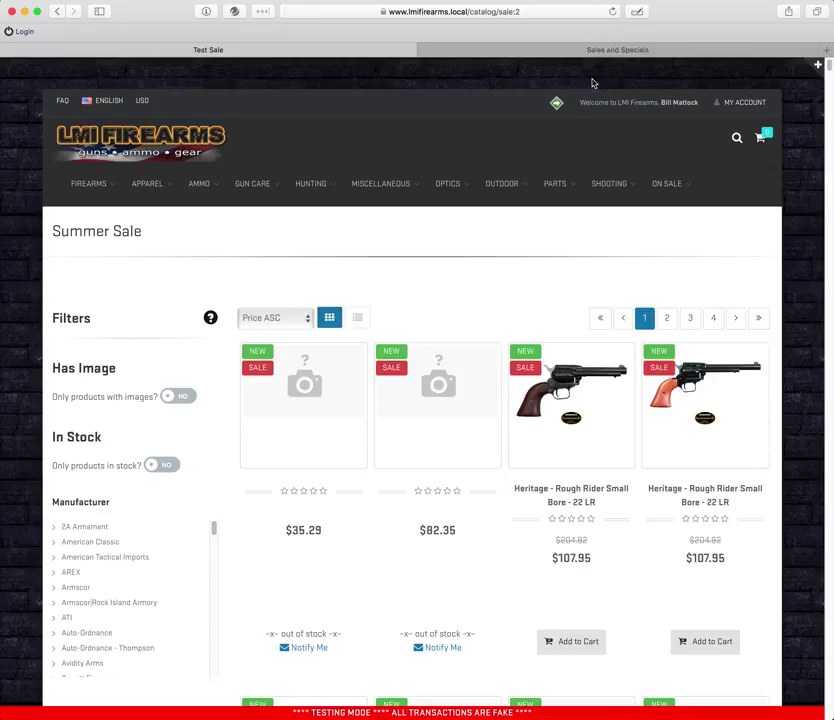
click(671, 52)
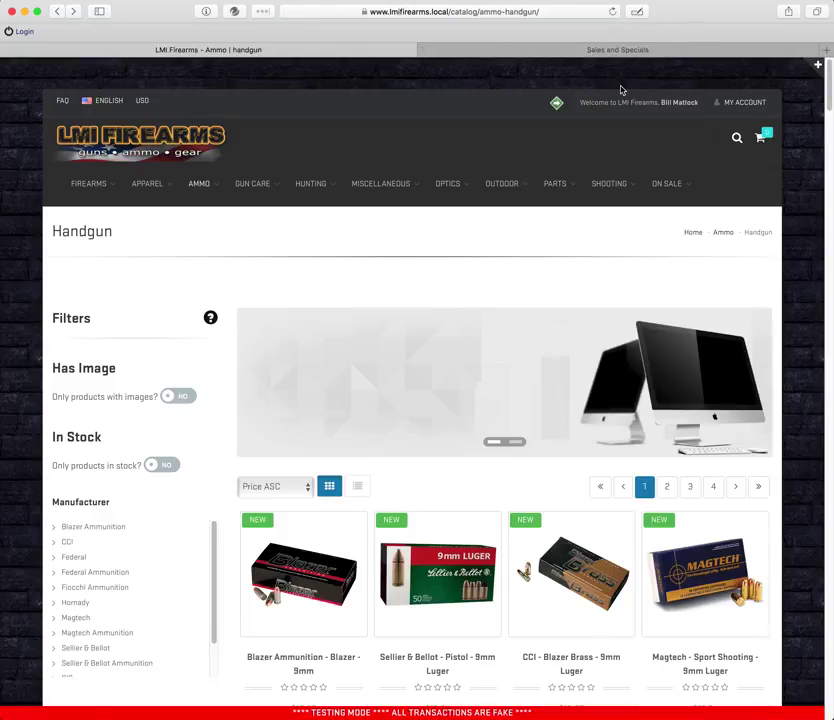
- Set the Summer Sale's discount to 0, save the sale and reload the storefront's Handgun page
click(642, 54)
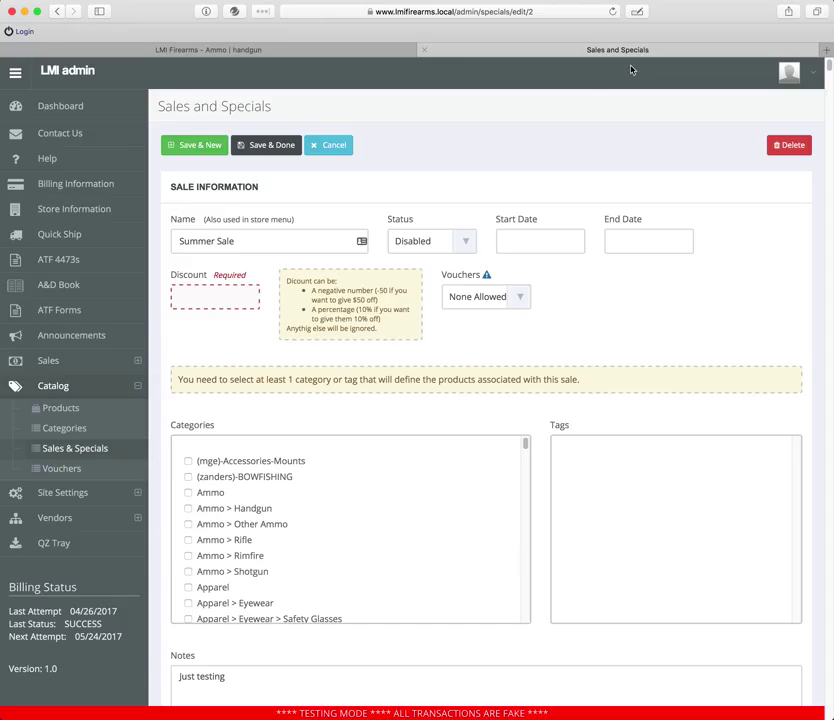
click(214, 297)
text(0)
click(258, 145)
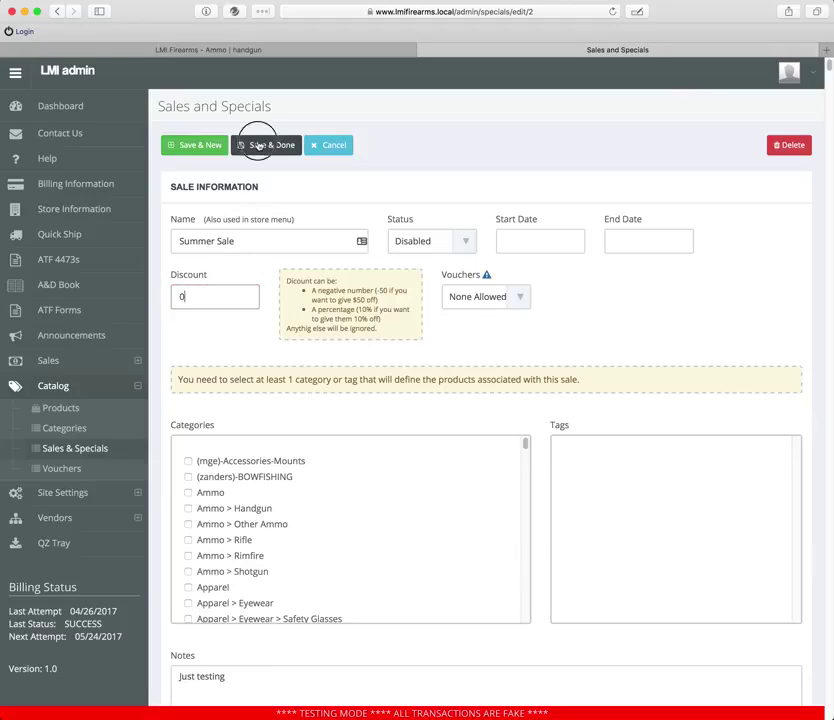
click(210, 49)
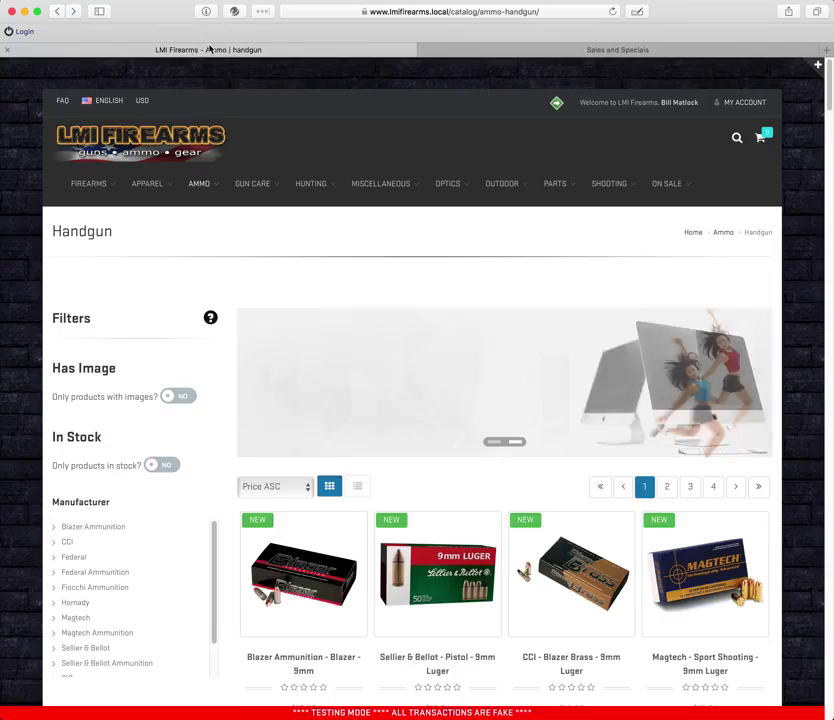
key(super+r)
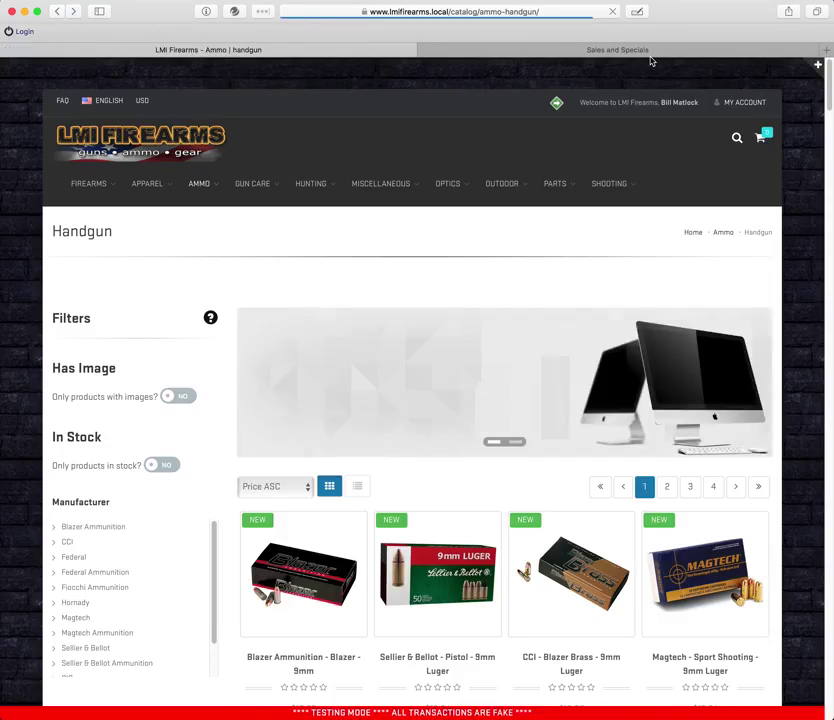
- Reopen the Summer Sale for editing and compare its Status and Discount fields with the storefront's menu
click(620, 50)
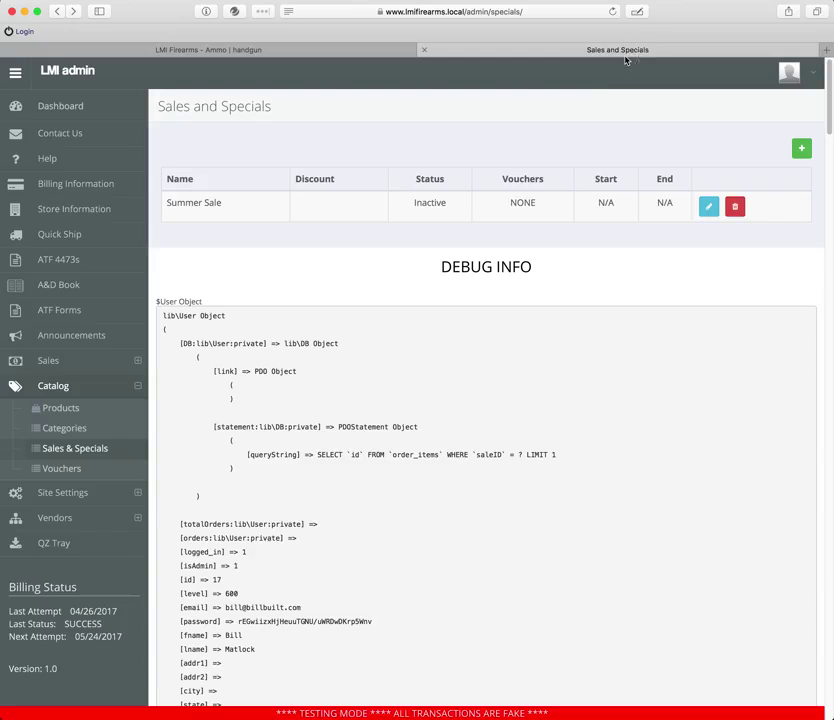
click(708, 206)
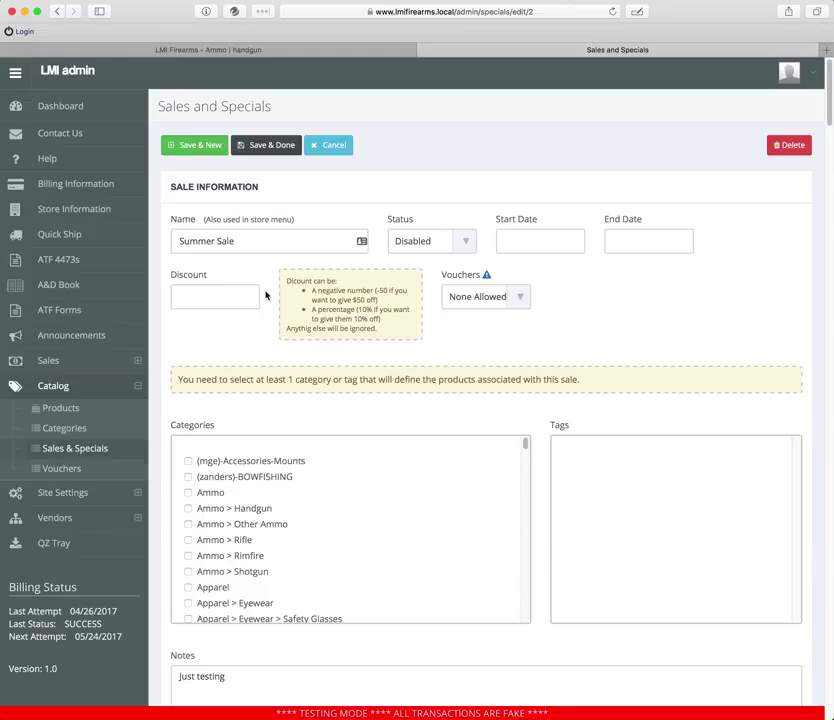
click(251, 50)
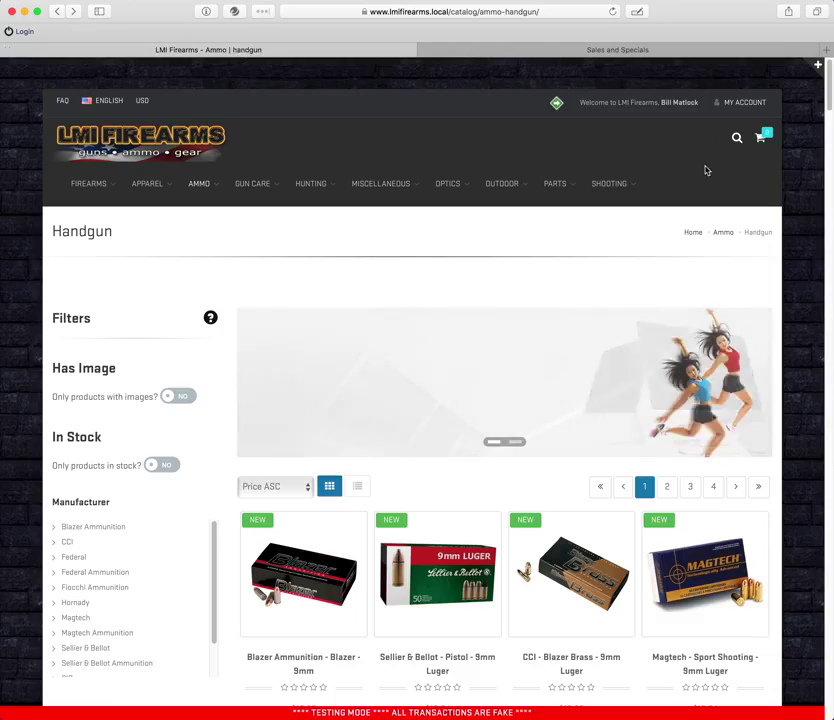
click(637, 50)
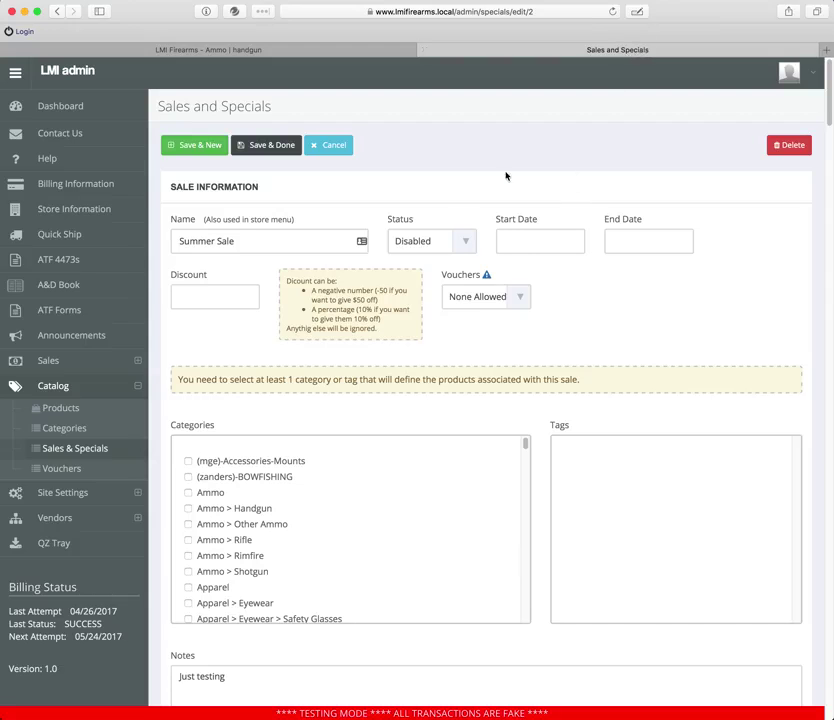
click(199, 297)
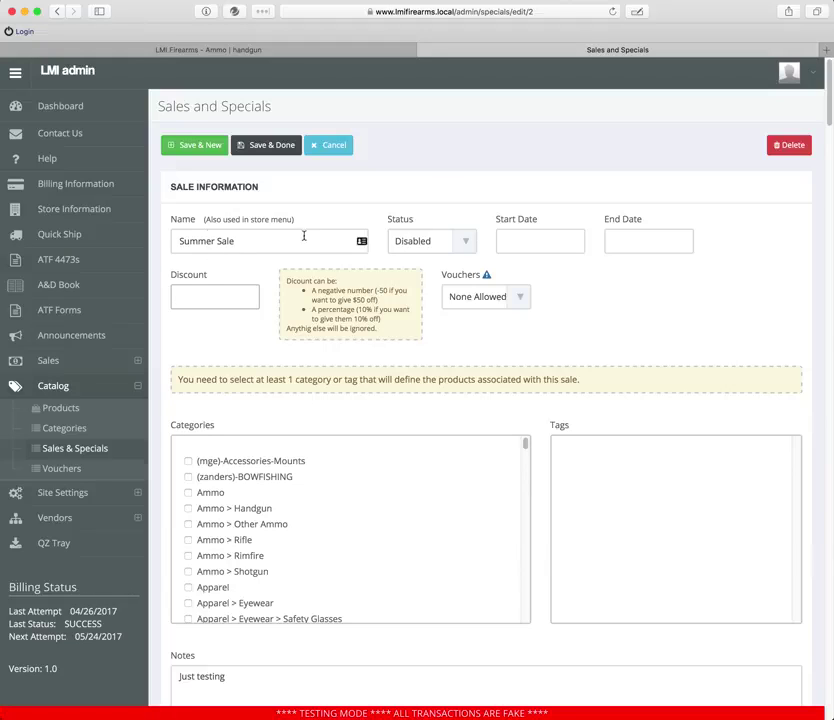
click(296, 51)
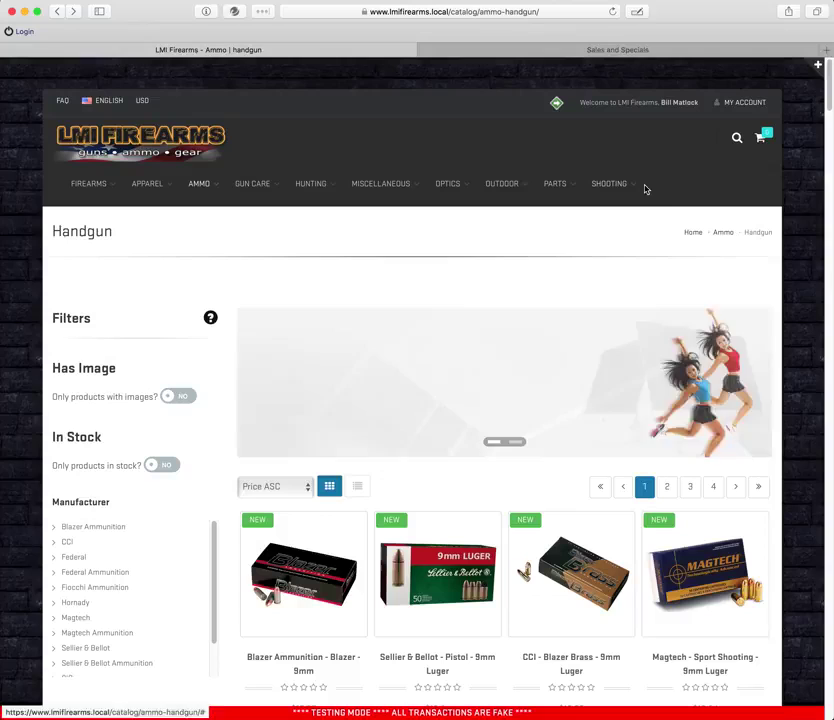